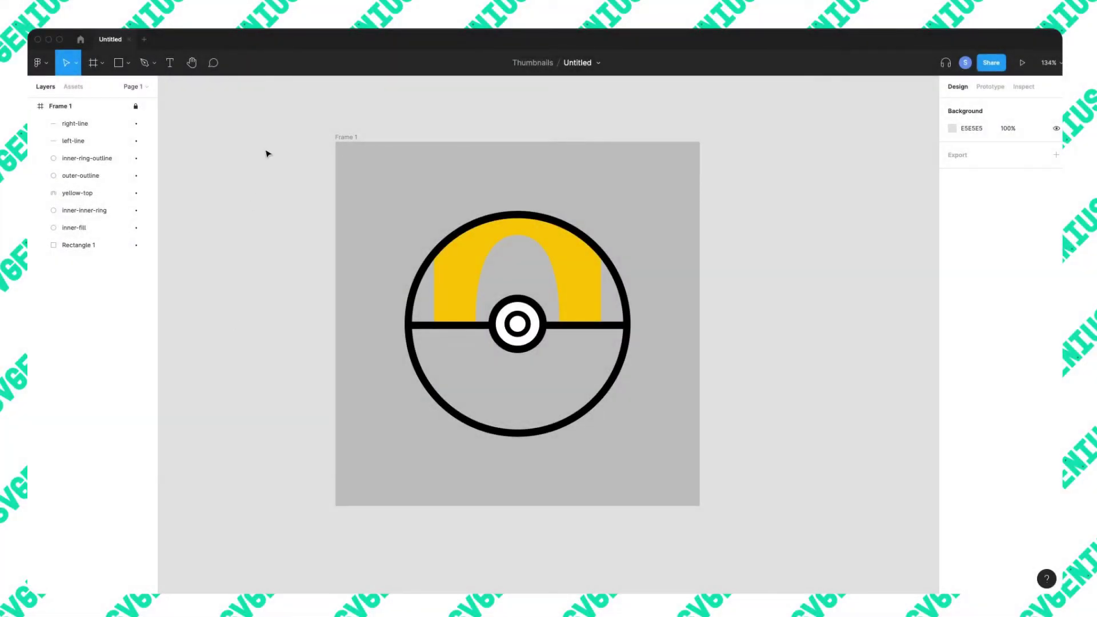
- Browse Figma's plugins list and window options, then close them without choosing anything
click(303, 31)
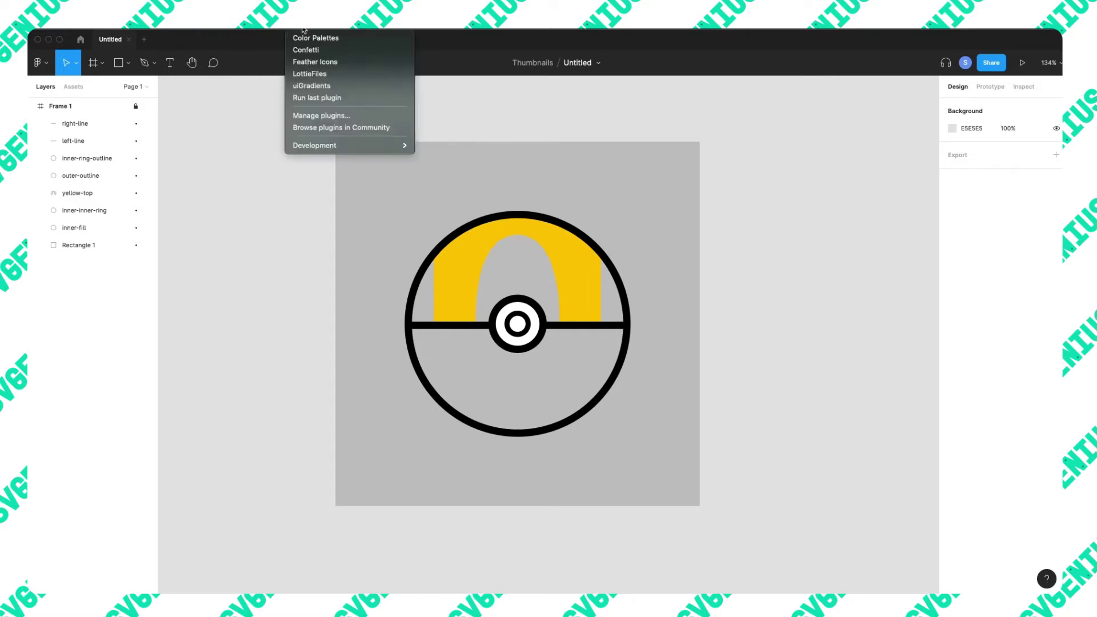
mouse_move(359, 142)
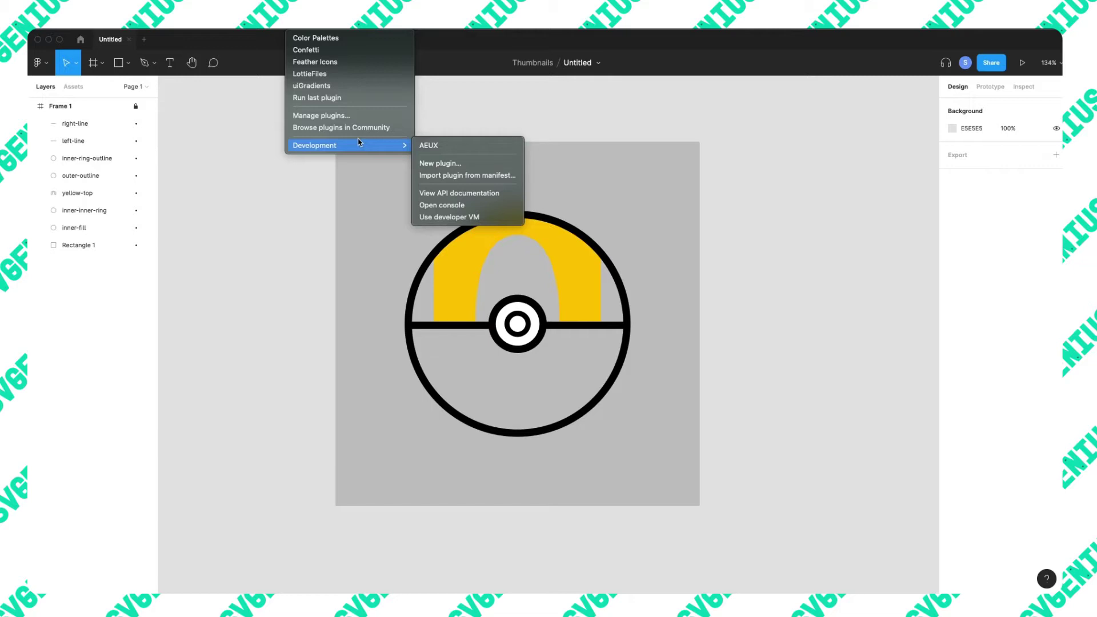
click(220, 40)
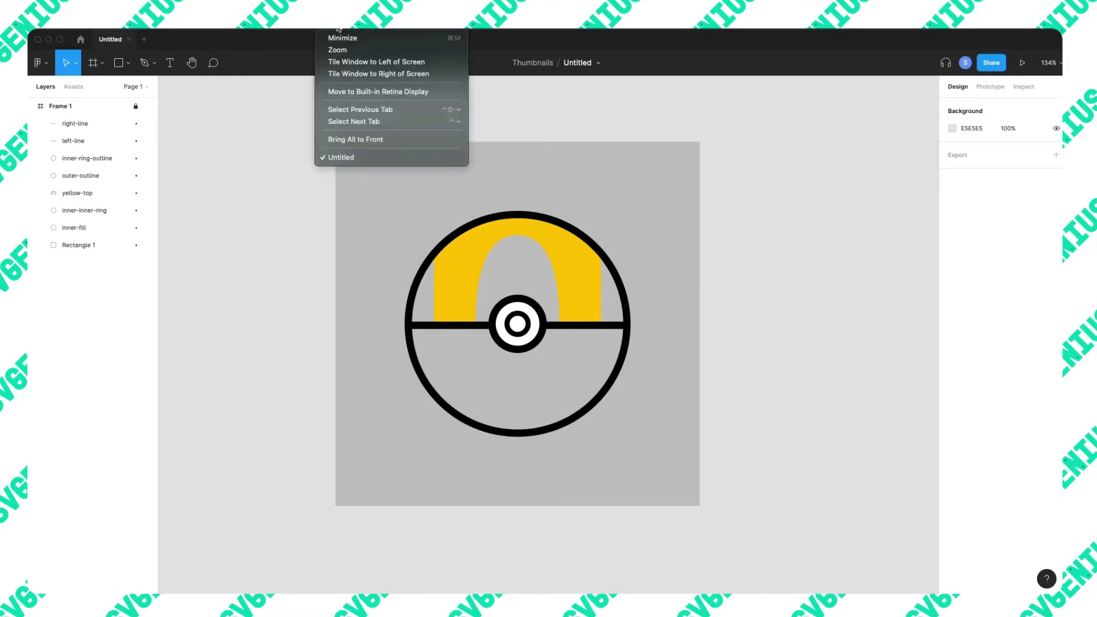
click(338, 28)
mouse_move(315, 31)
mouse_move(312, 145)
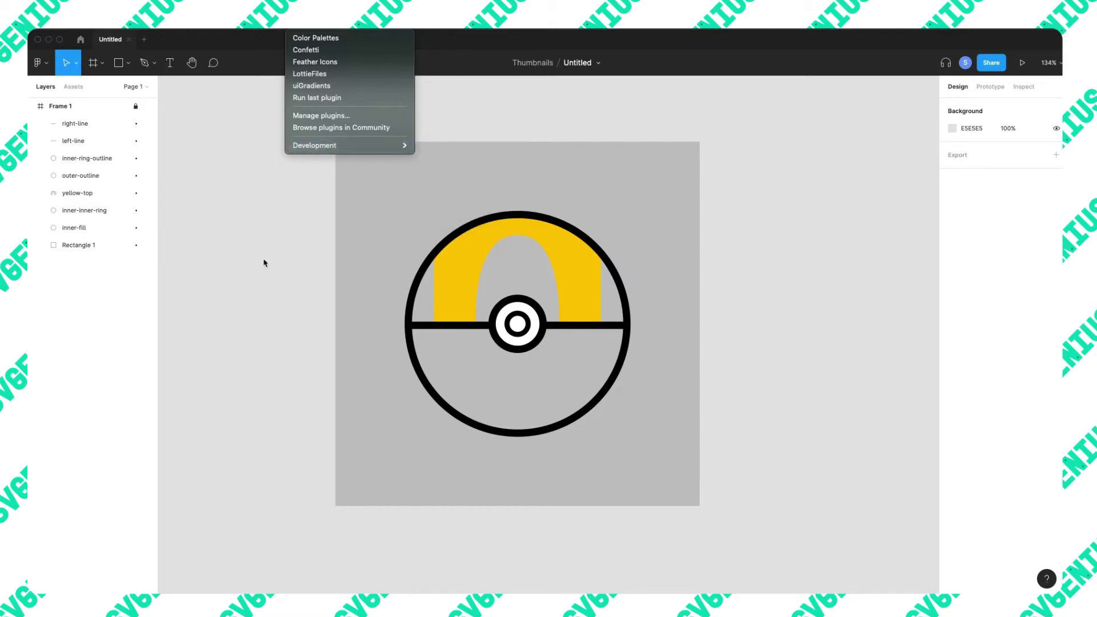
click(228, 268)
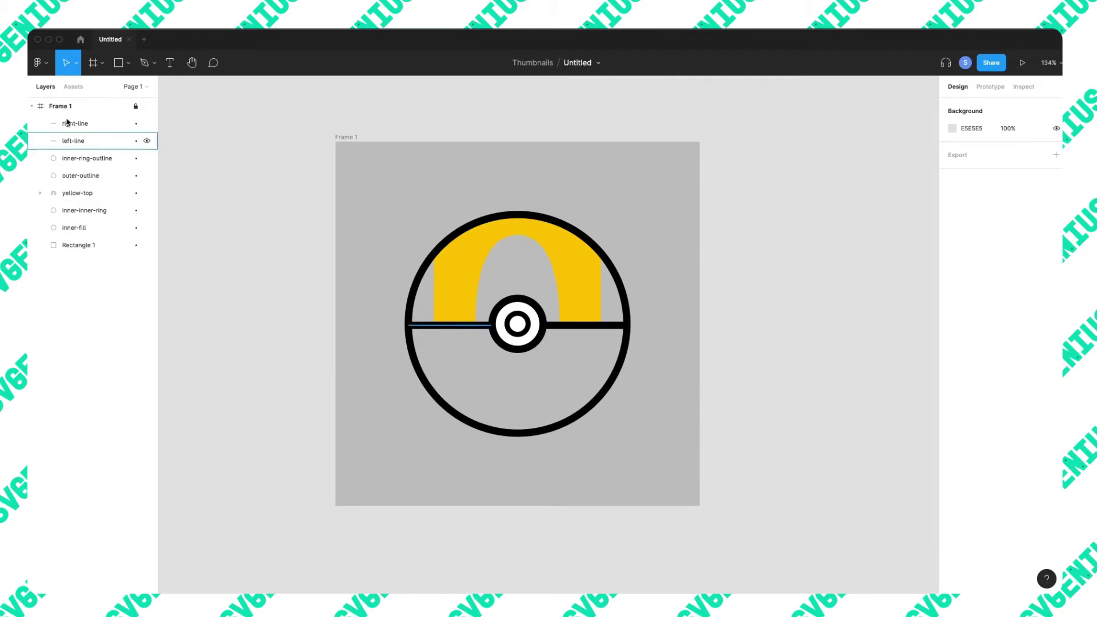
- Select all eight Pokéball layers and send them to After Effects with the AEUX plugin
click(70, 108)
click(102, 269)
click(85, 246)
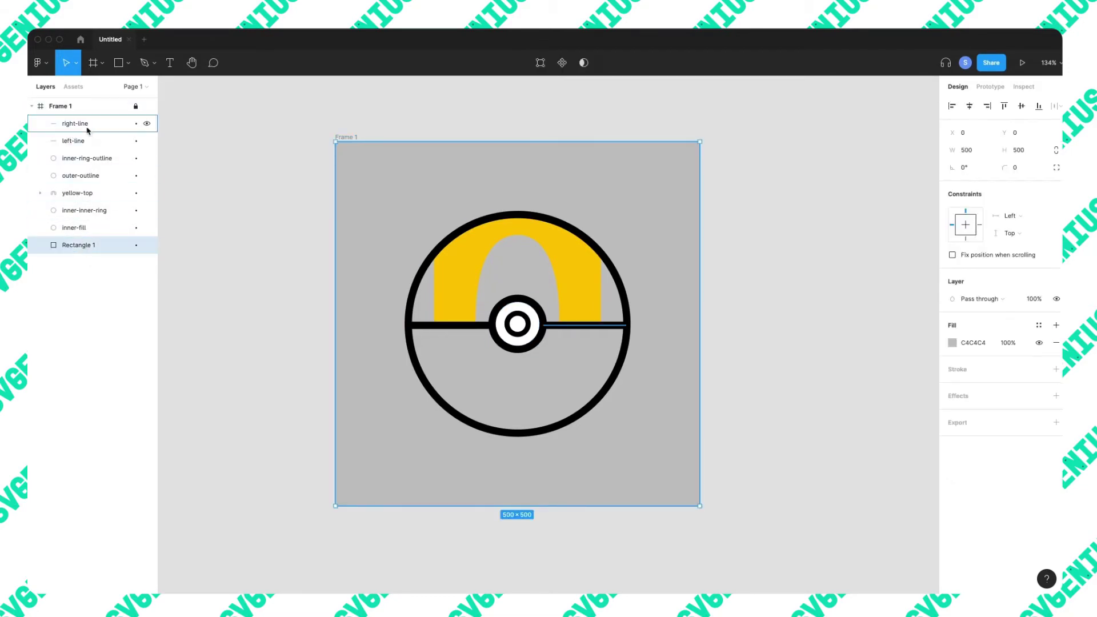
shift+click(88, 129)
right_click(85, 166)
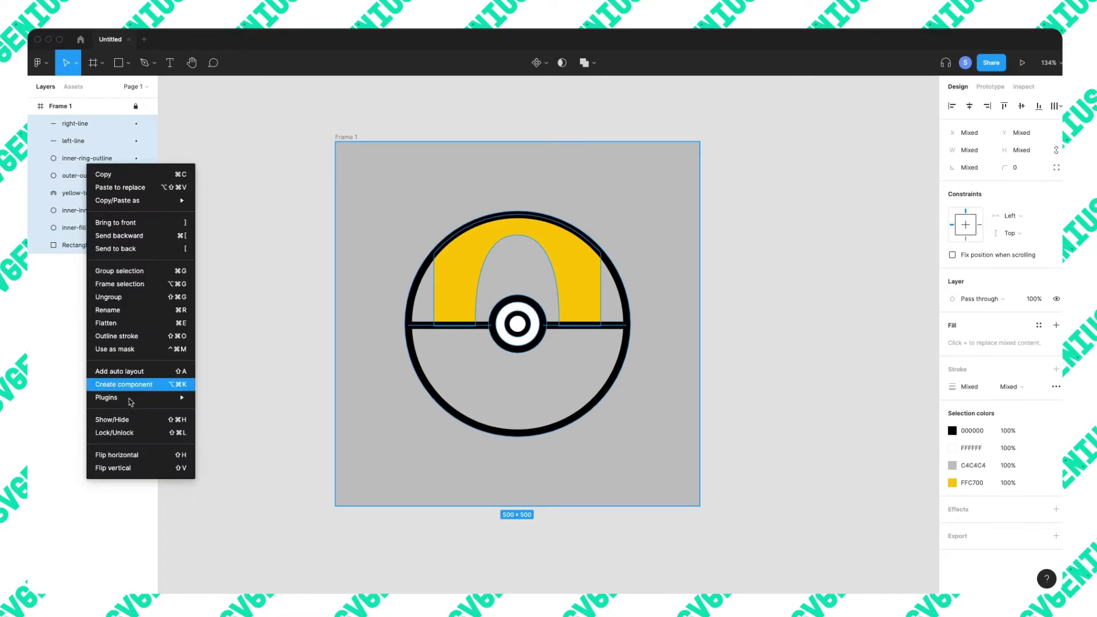
mouse_move(132, 410)
mouse_move(264, 521)
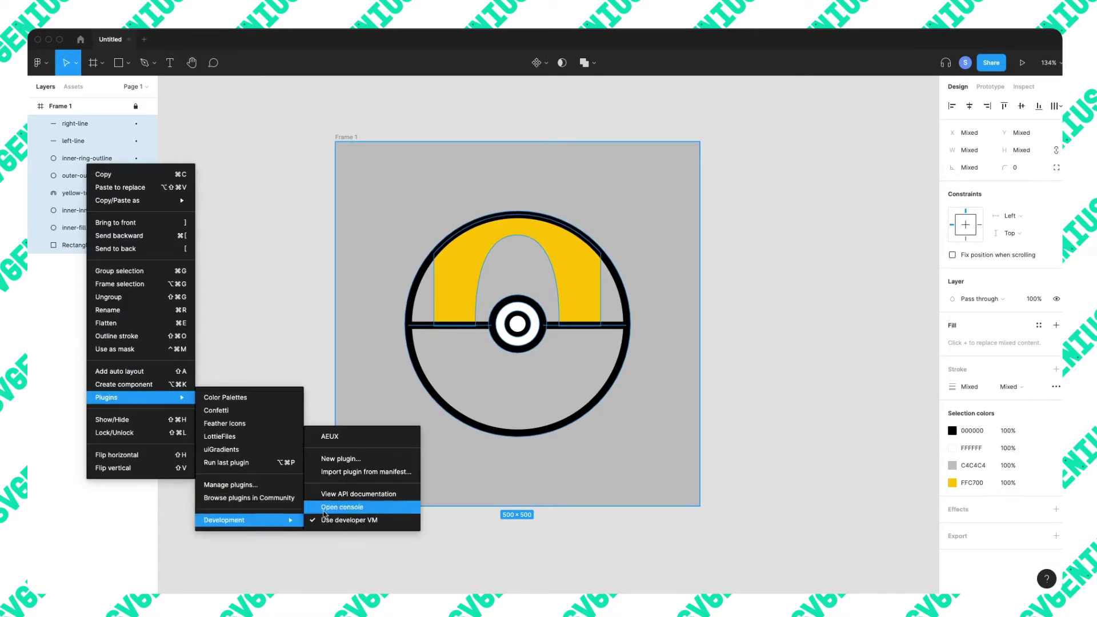
click(331, 437)
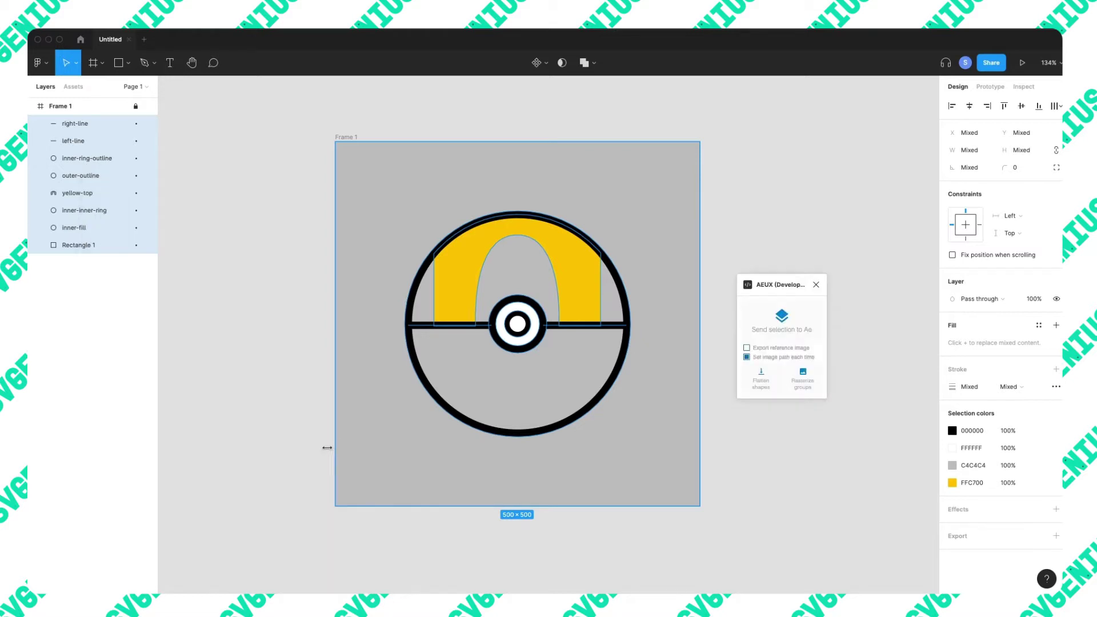
click(805, 334)
click(792, 321)
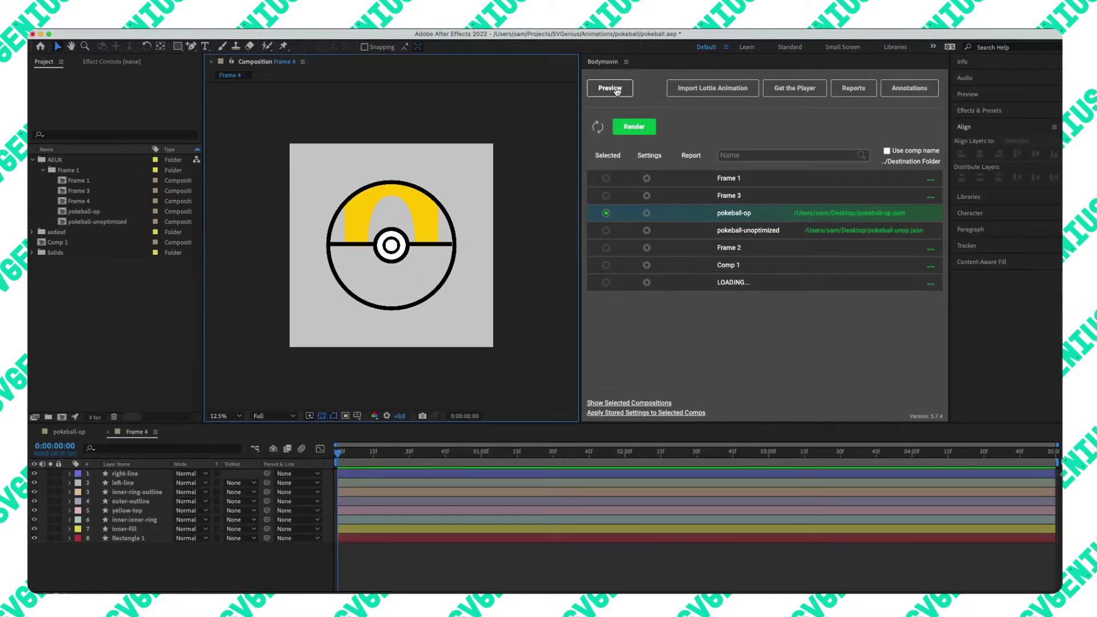
- Close the Bodymovin panel, play a preview of Frame 4, and zoom the viewer to 25%
right_click(603, 64)
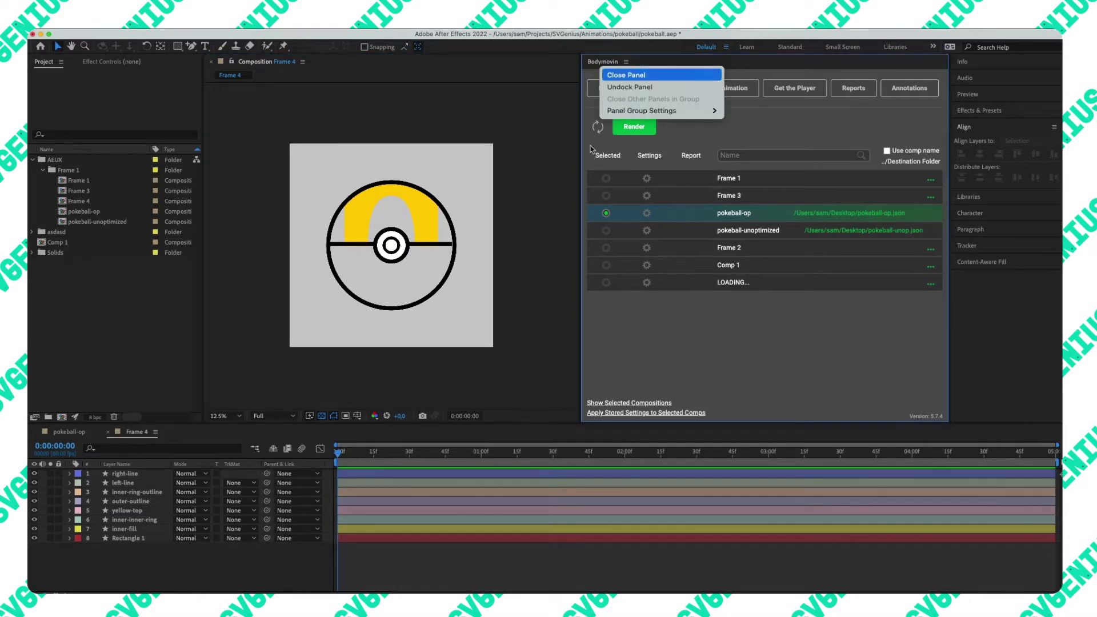
click(611, 74)
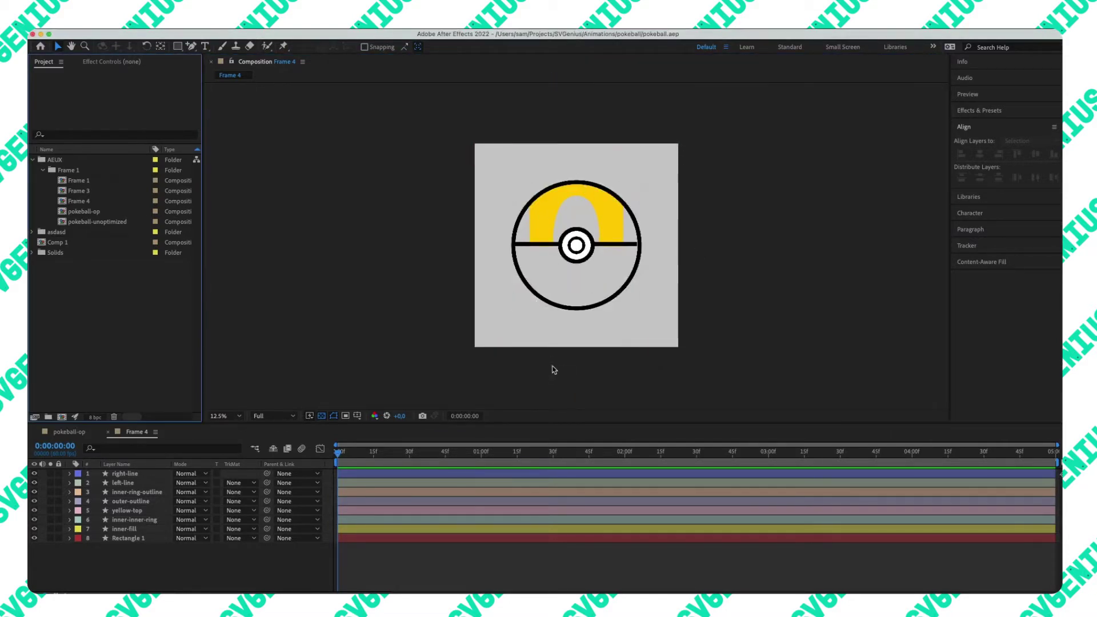
key(space)
key(space)
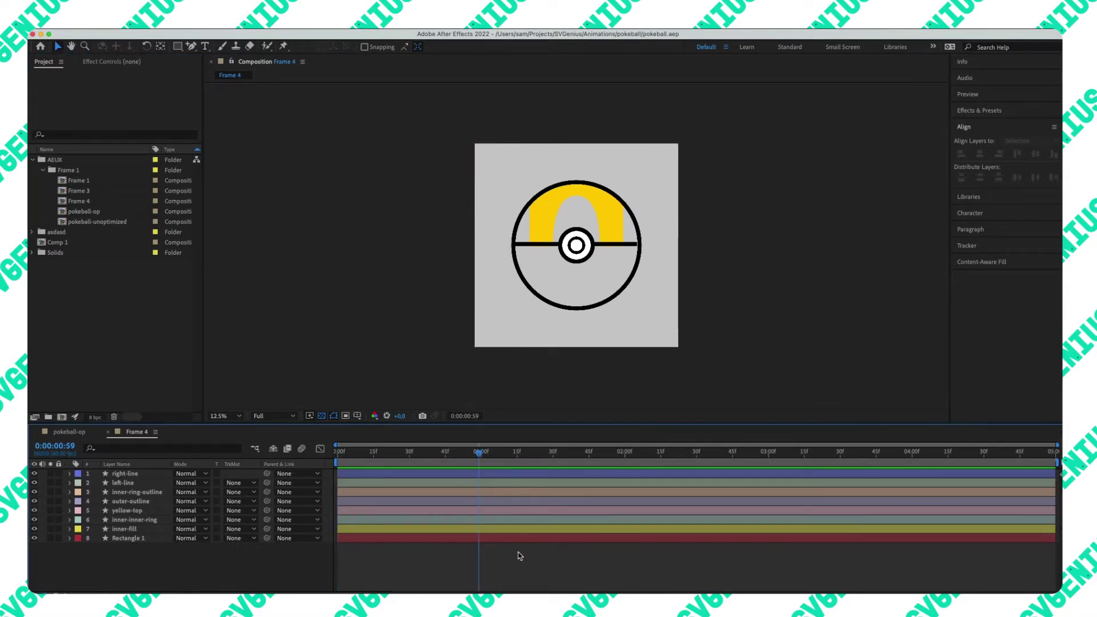
key(Page_Up)
key(Home)
key(space)
click(321, 421)
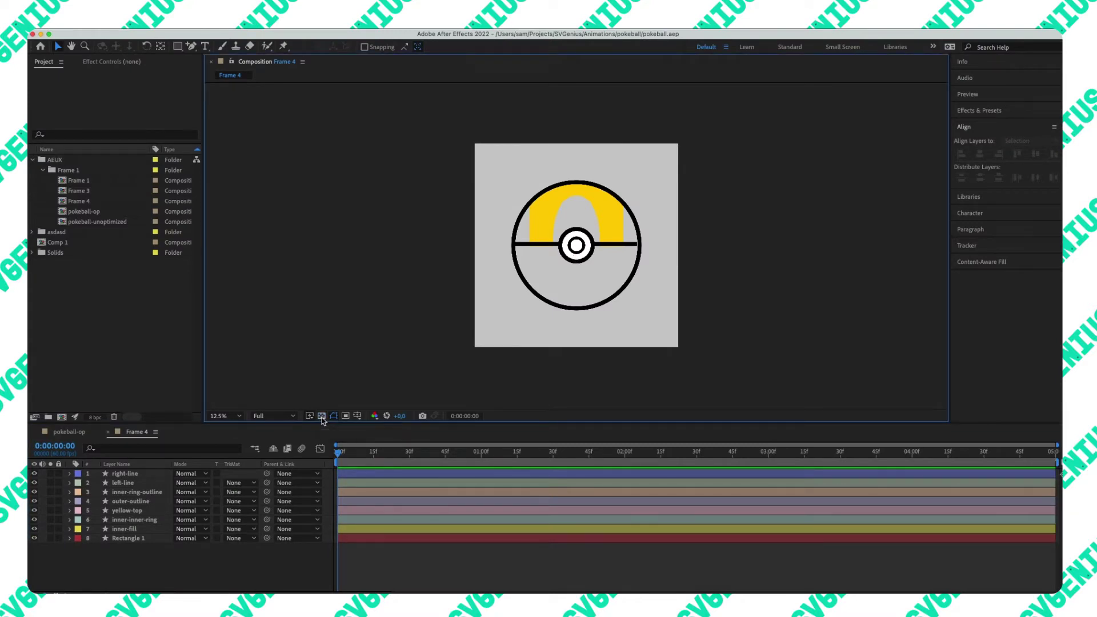
scroll(579, 326, up, 1)
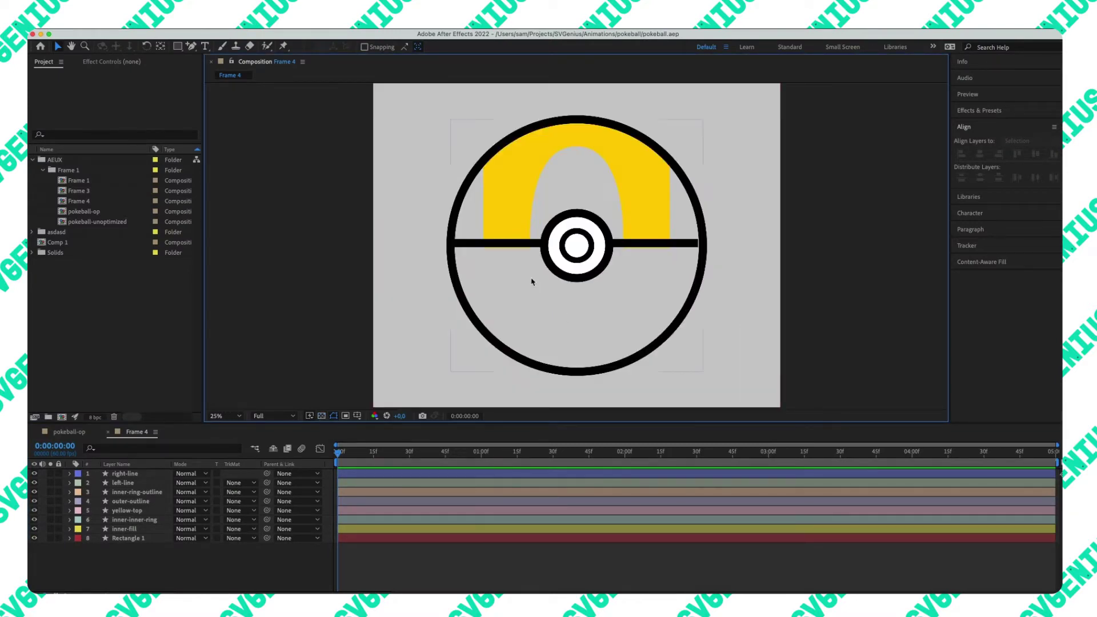
- Draw a circle covering the Pokéball and give it a white FFFFFF fill
click(152, 560)
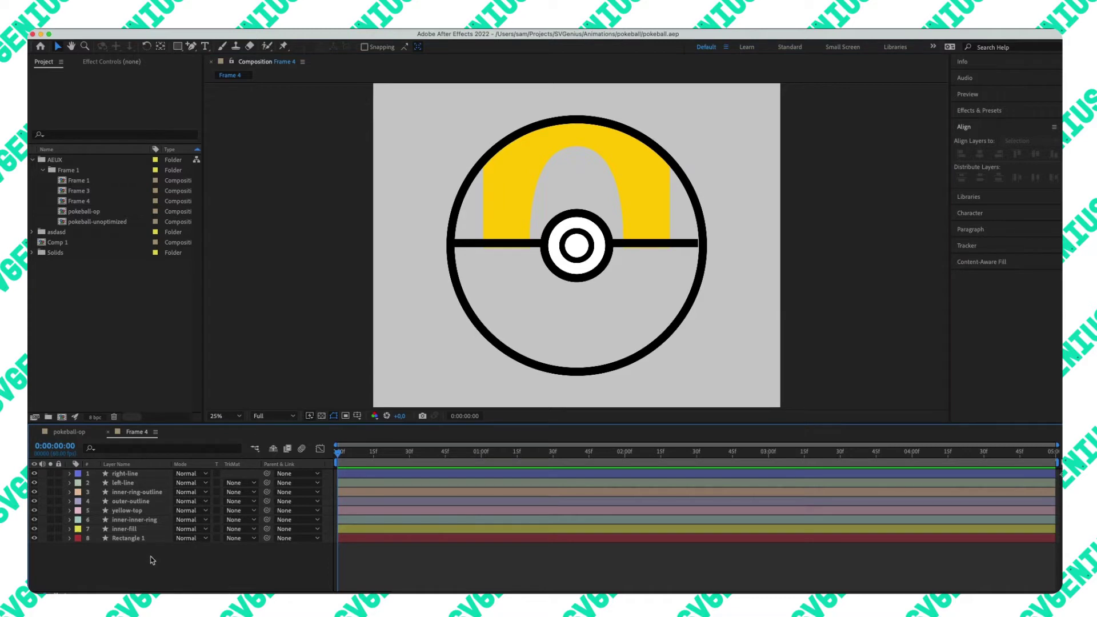
mouse_move(177, 46)
mouse_down()
mouse_move(229, 59)
mouse_move(239, 84)
mouse_move(229, 70)
mouse_up()
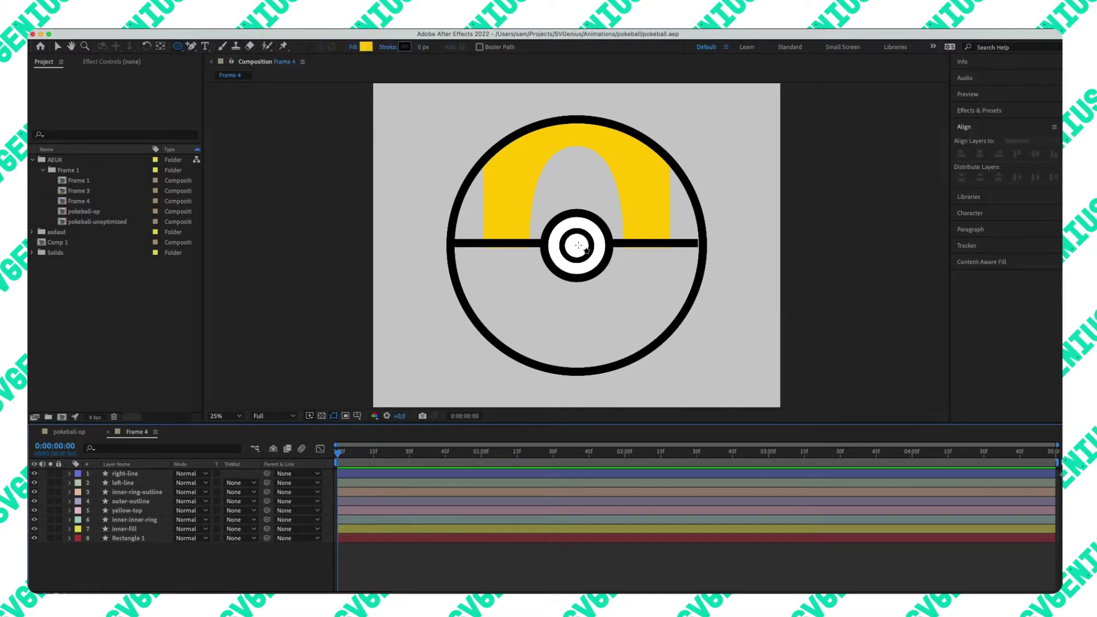
drag(577, 246, 703, 371)
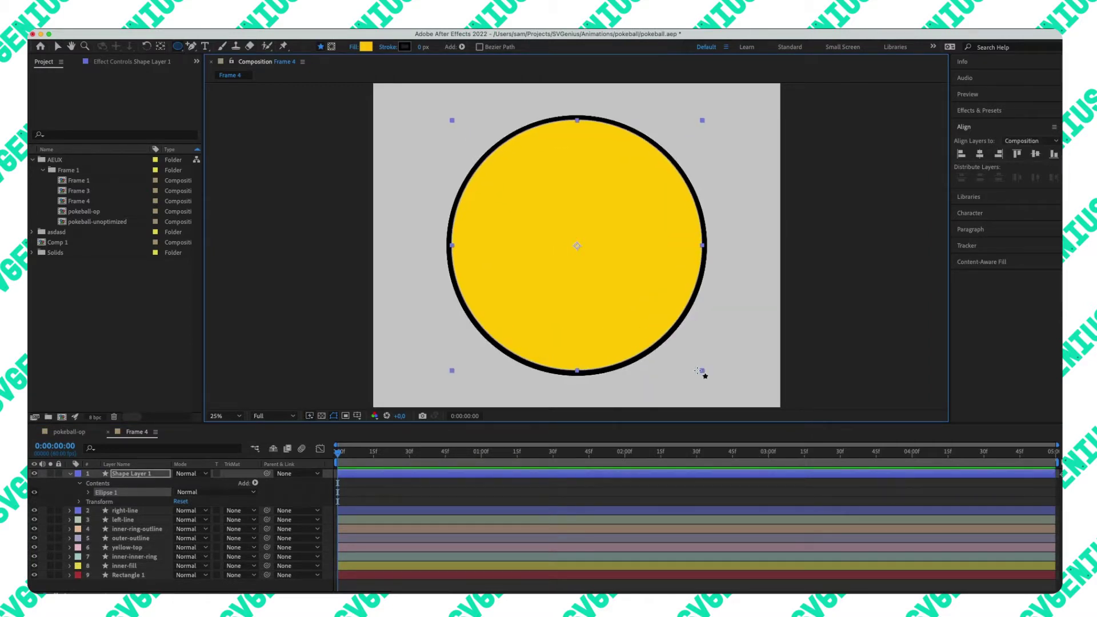
key(comma)
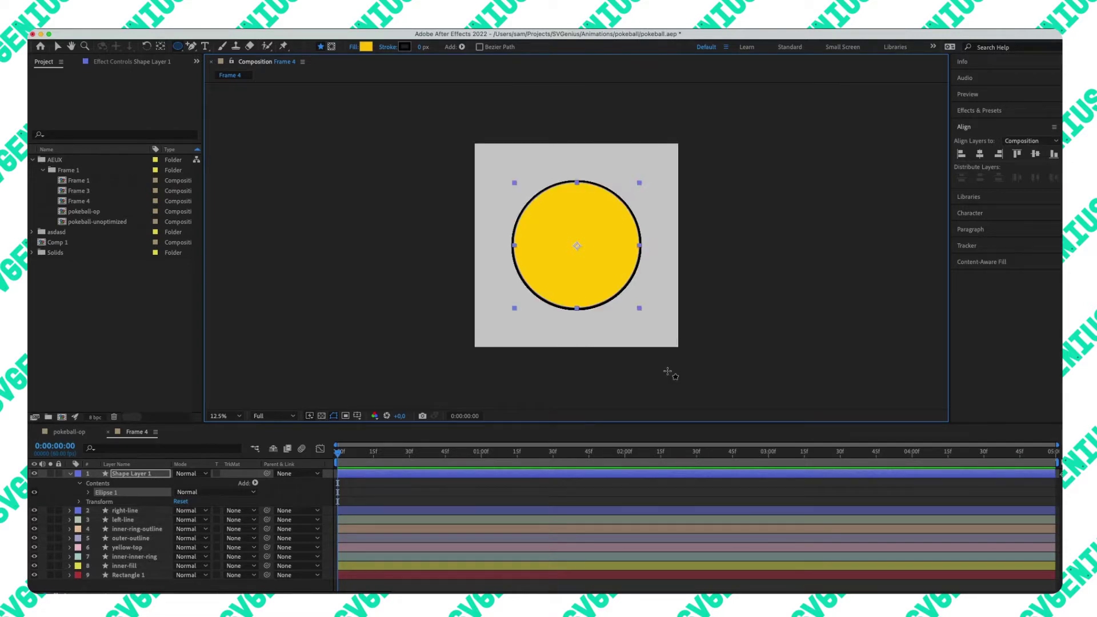
click(366, 46)
text(FF)
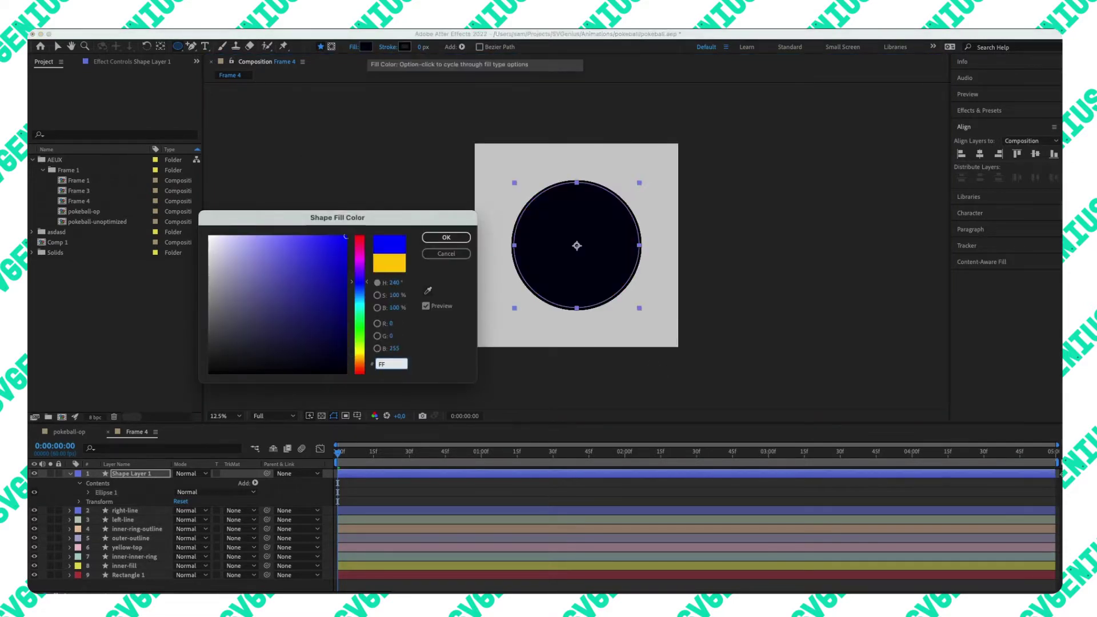
text(FFFF)
key(Return)
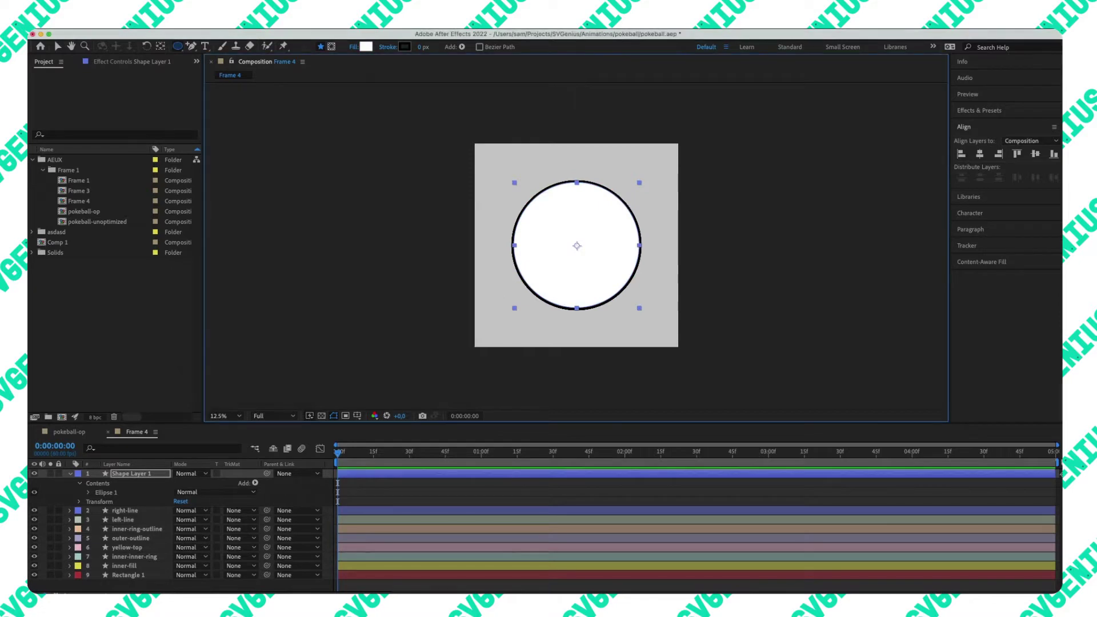
- Place Shape Layer 1 above Rectangle 1, delete Rectangle 1, and turn on the transparency grid
drag(152, 474, 146, 581)
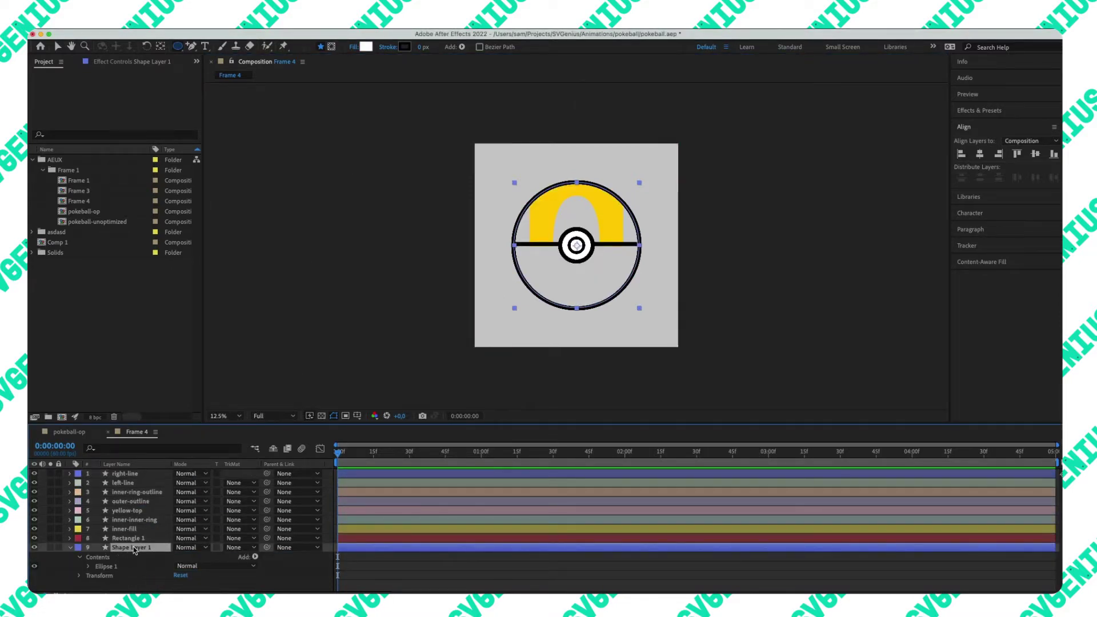
click(70, 555)
click(70, 547)
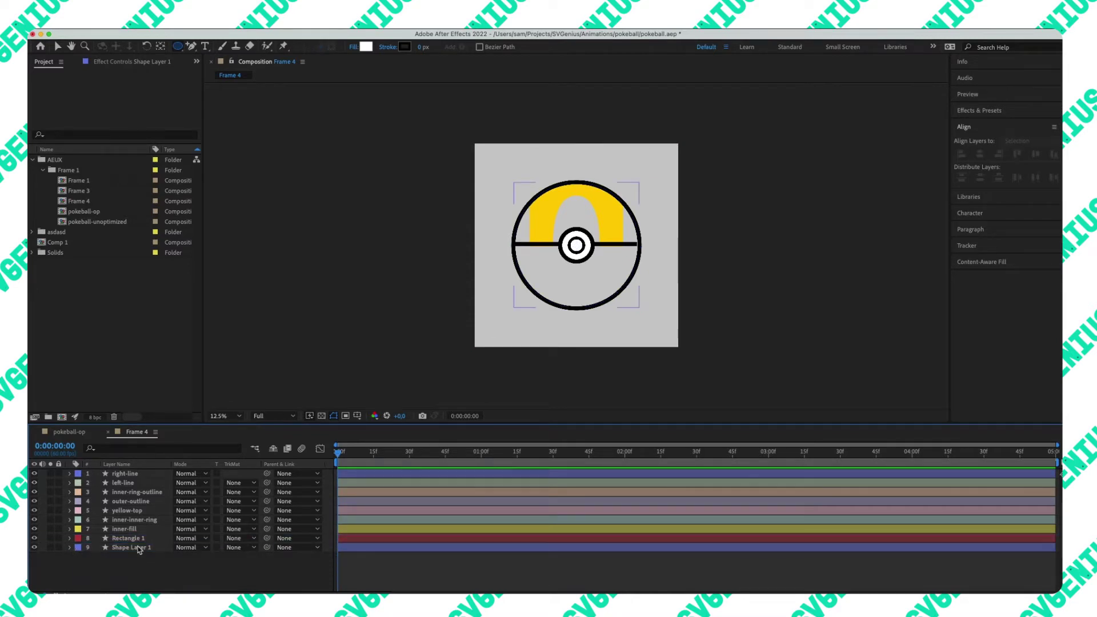
click(139, 549)
mouse_move(139, 549)
mouse_down()
mouse_move(140, 536)
mouse_move(139, 552)
mouse_up()
click(139, 538)
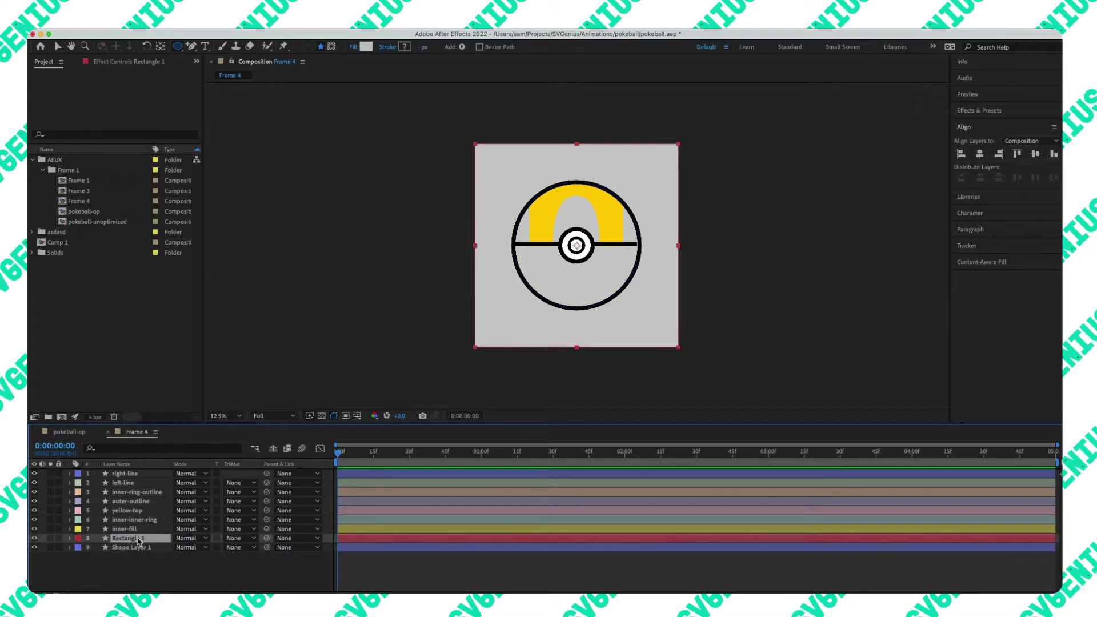
key(Delete)
click(139, 539)
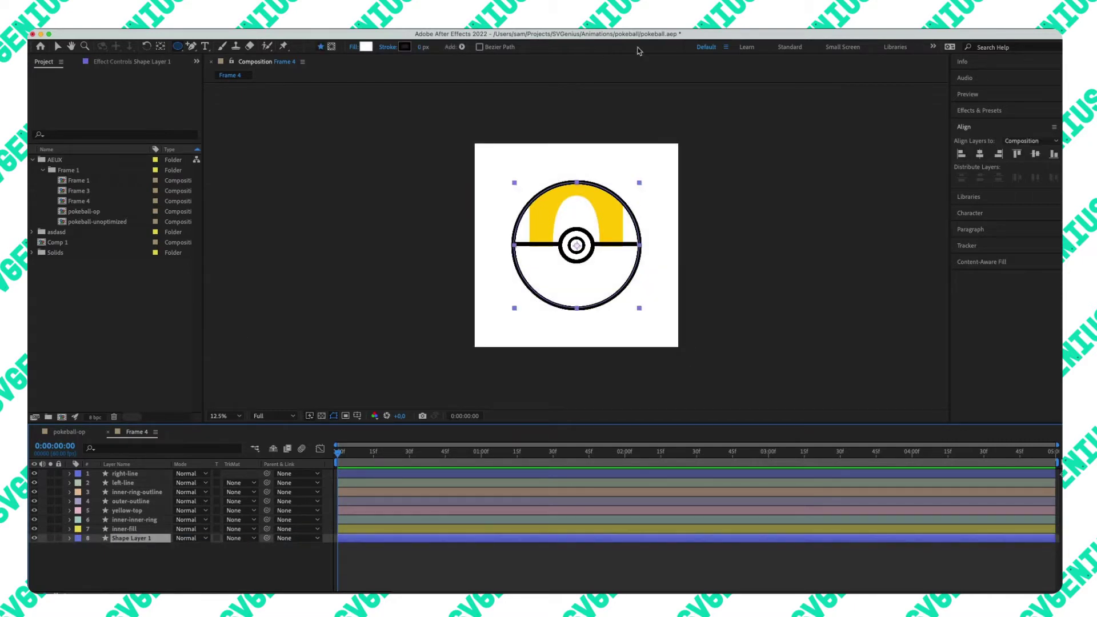
click(321, 415)
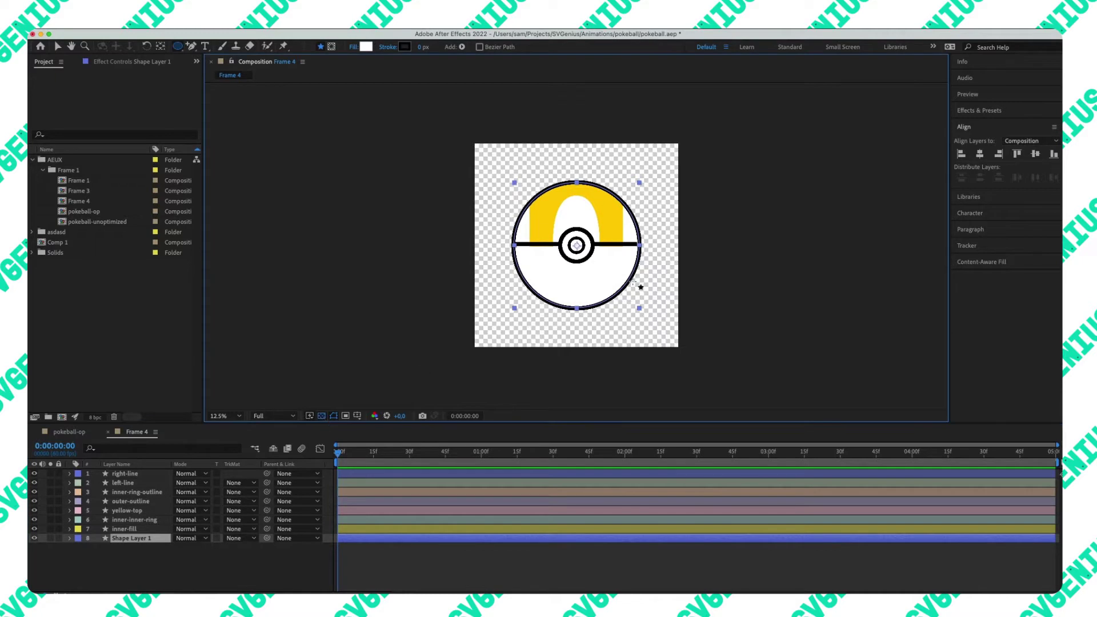
- Drag the right-line path's outer end point out to meet the Pokéball's outer outline
key(v)
click(731, 294)
key(period)
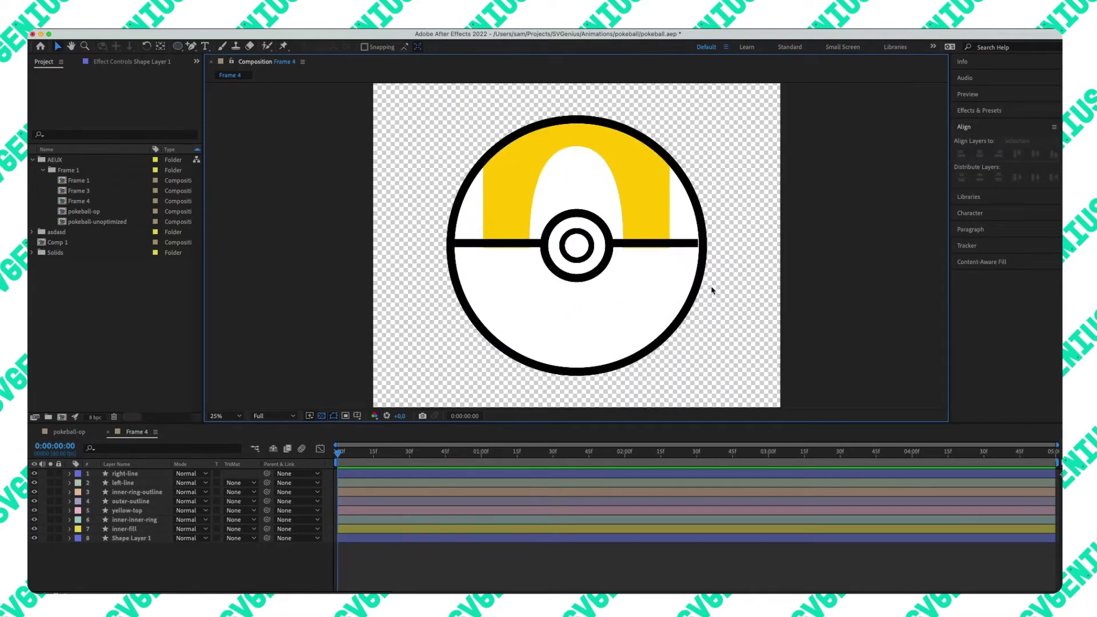
key(period)
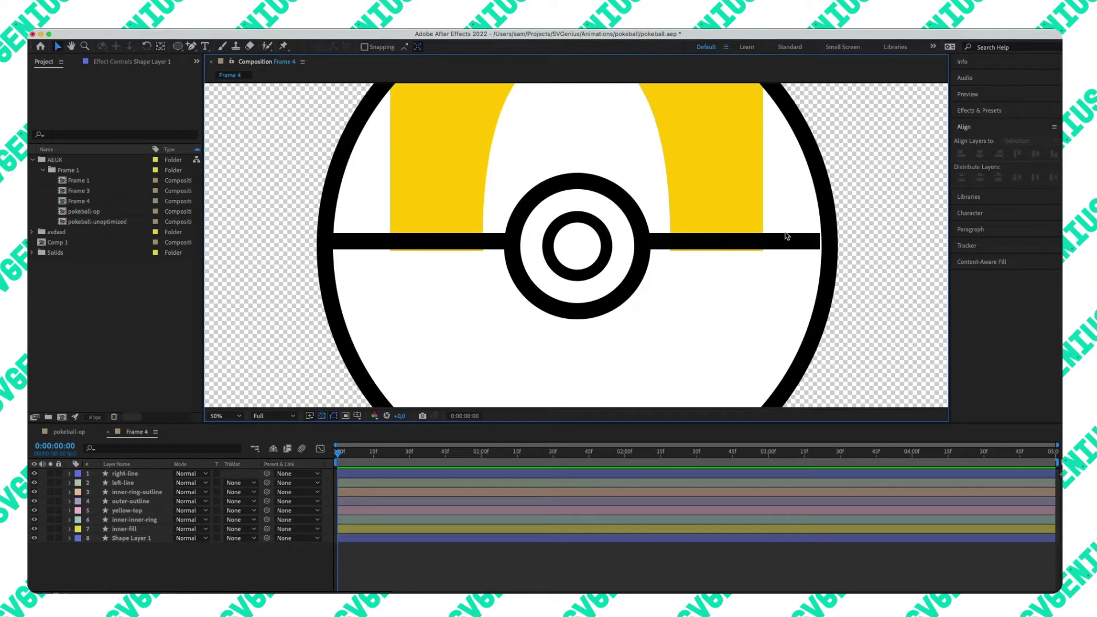
drag(771, 259, 620, 255)
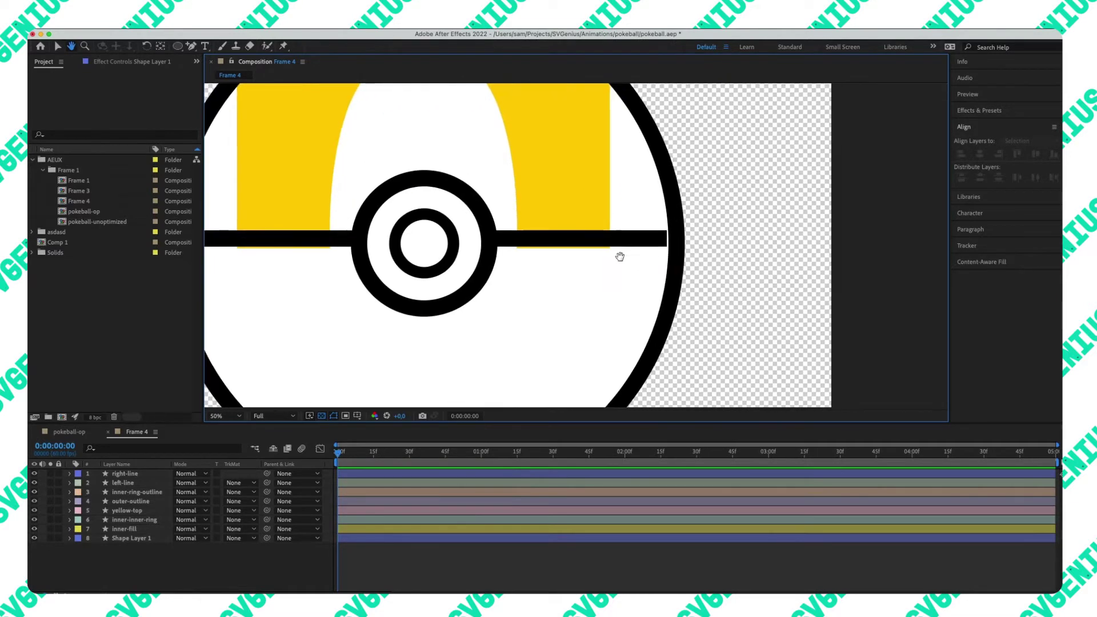
click(631, 242)
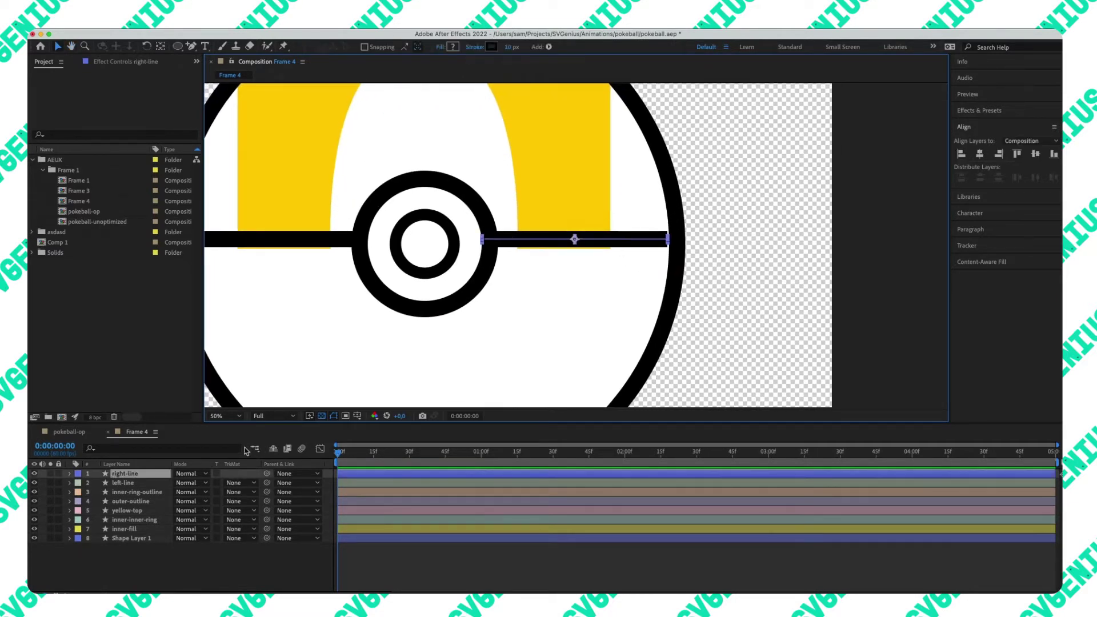
click(70, 474)
click(80, 484)
click(88, 493)
click(117, 503)
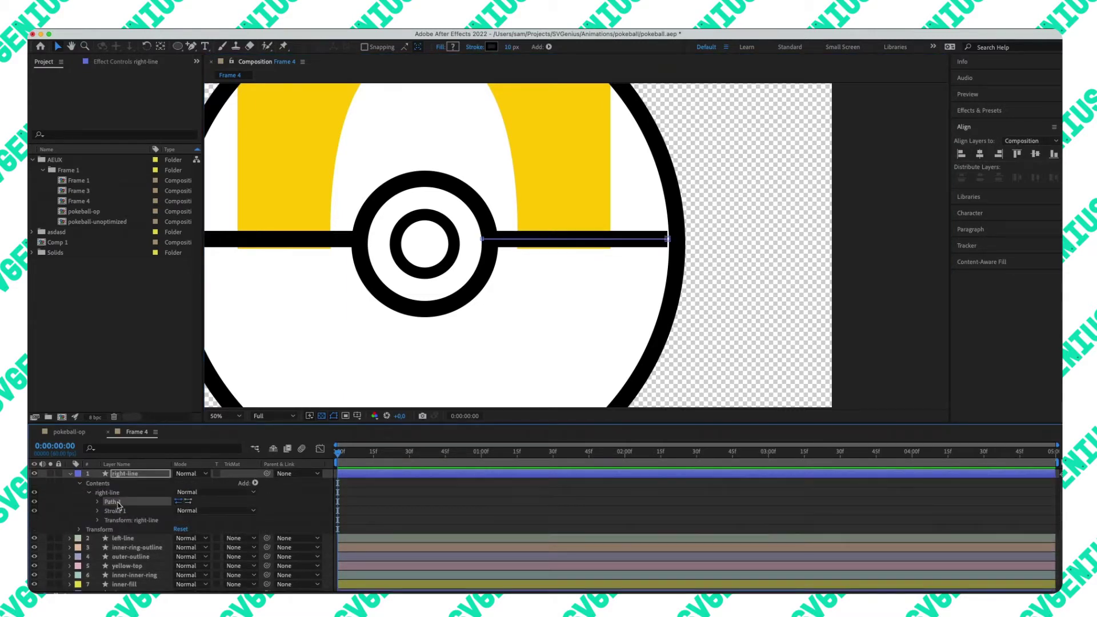
click(668, 240)
drag(670, 241, 675, 242)
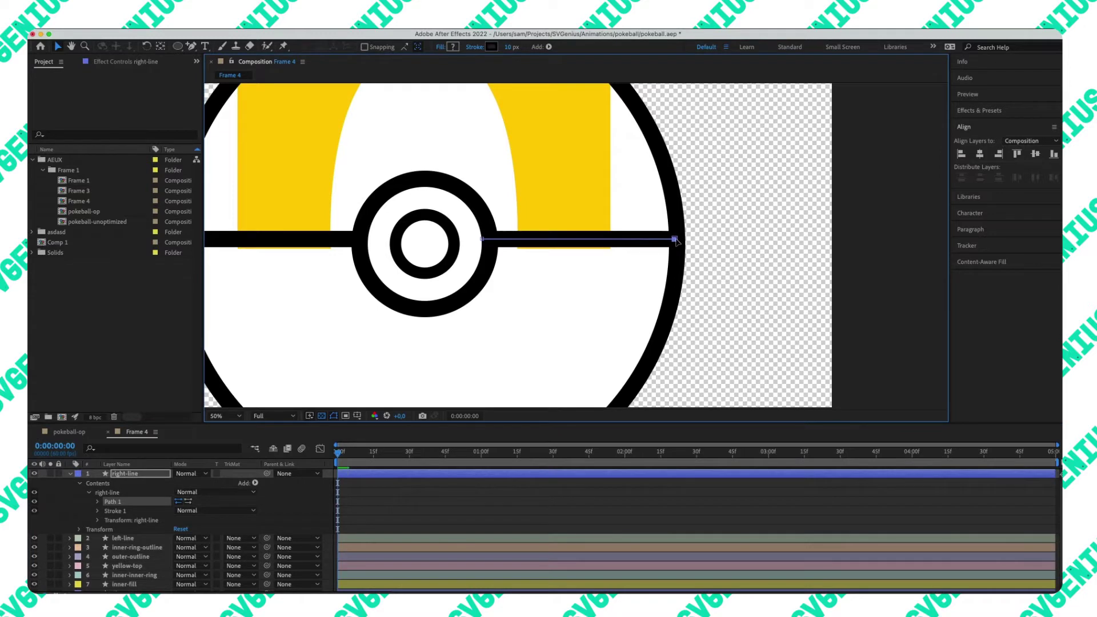
drag(325, 272, 424, 284)
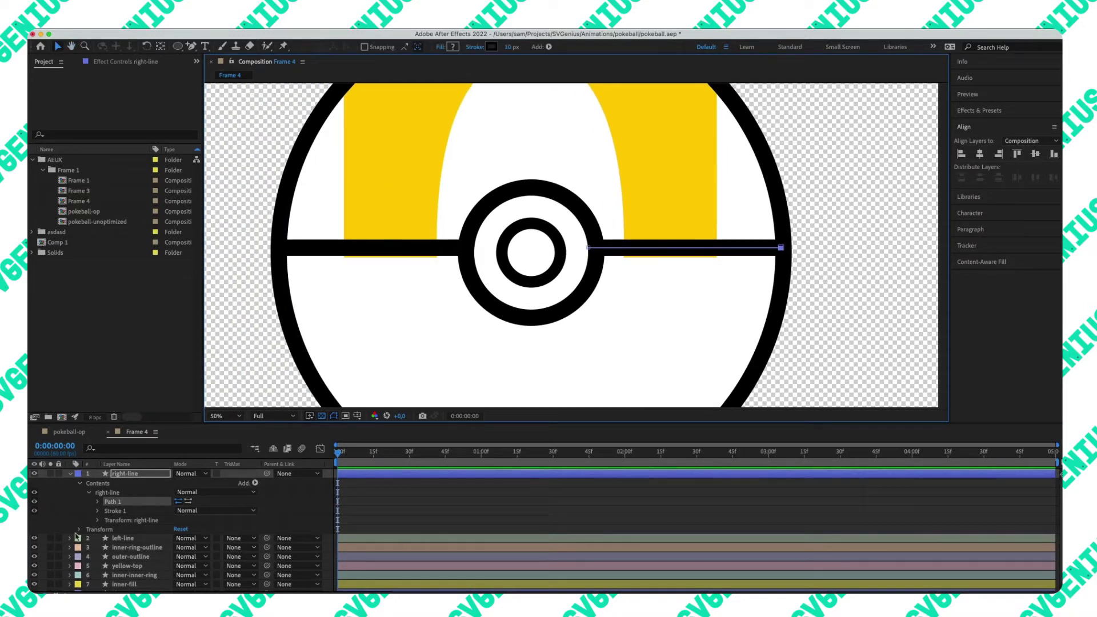
- Expand yellow-top's shapes and try deleting Merge Paths 1, then undo the deletion
click(128, 565)
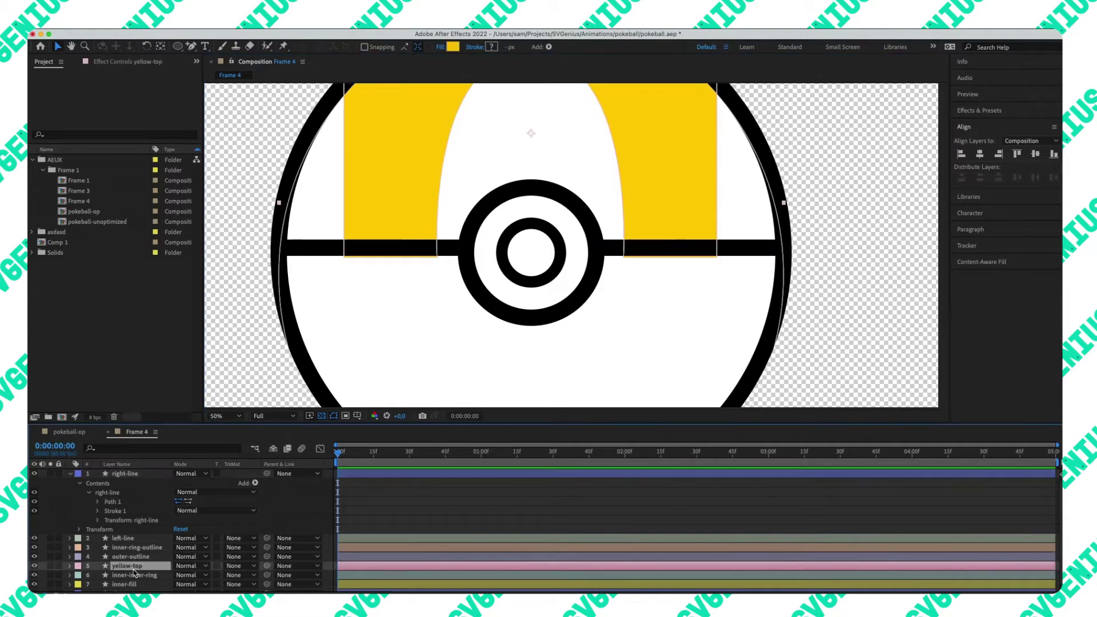
key(comma)
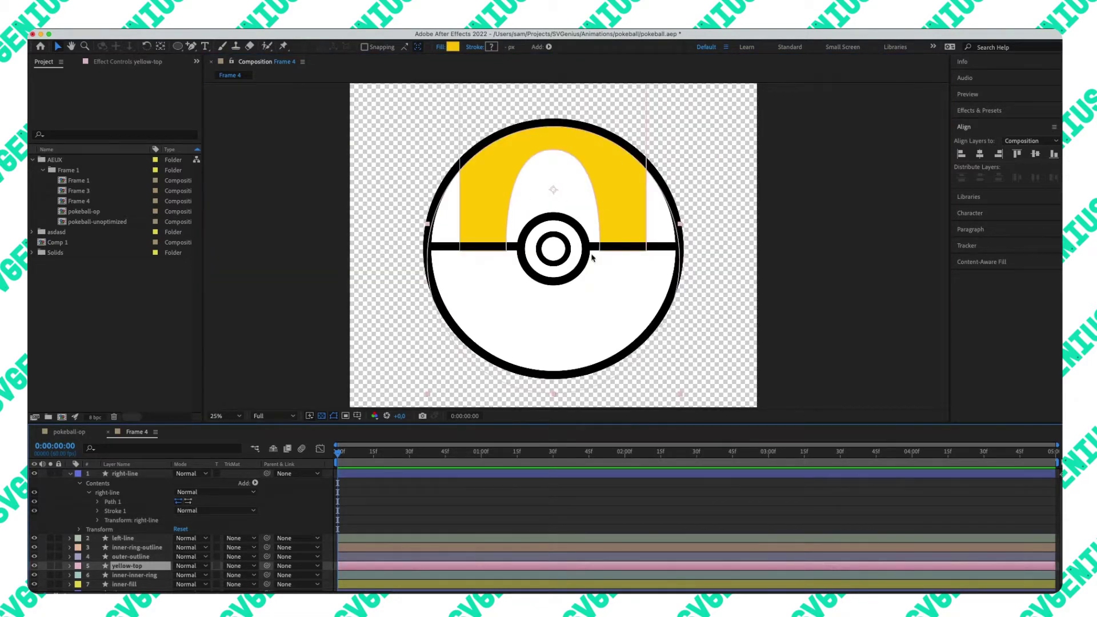
key(period)
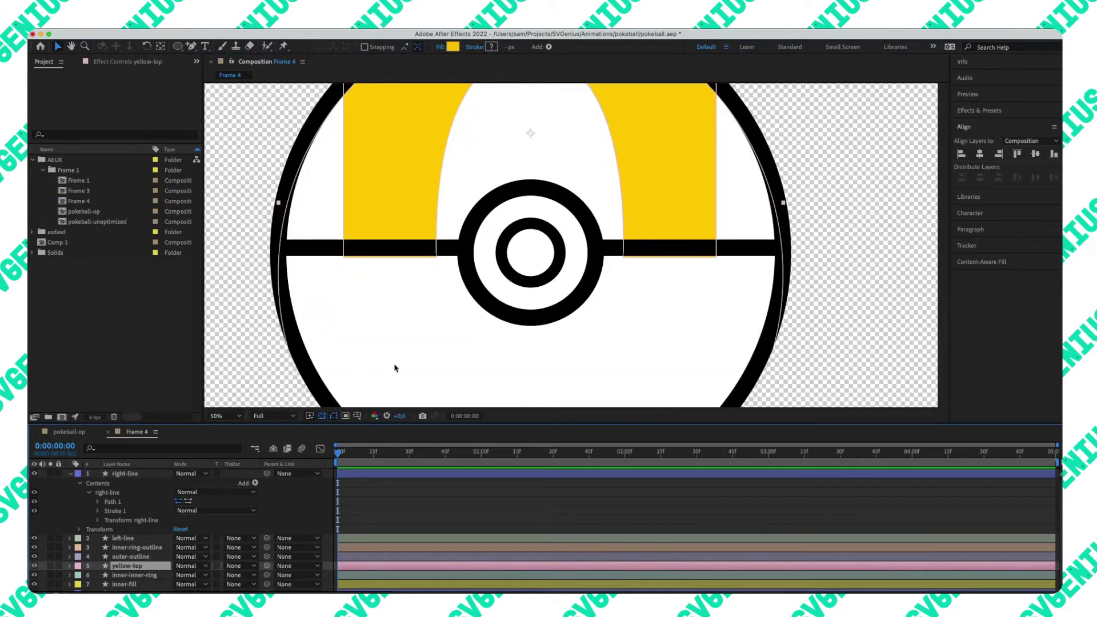
key(comma)
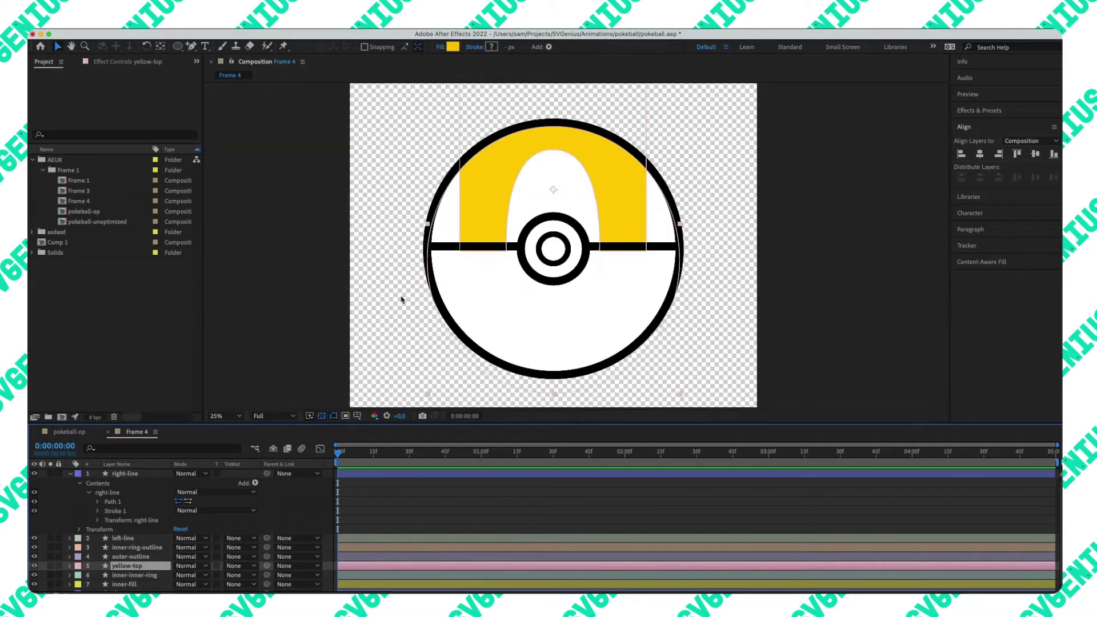
click(69, 566)
scroll(89, 551, down, 2)
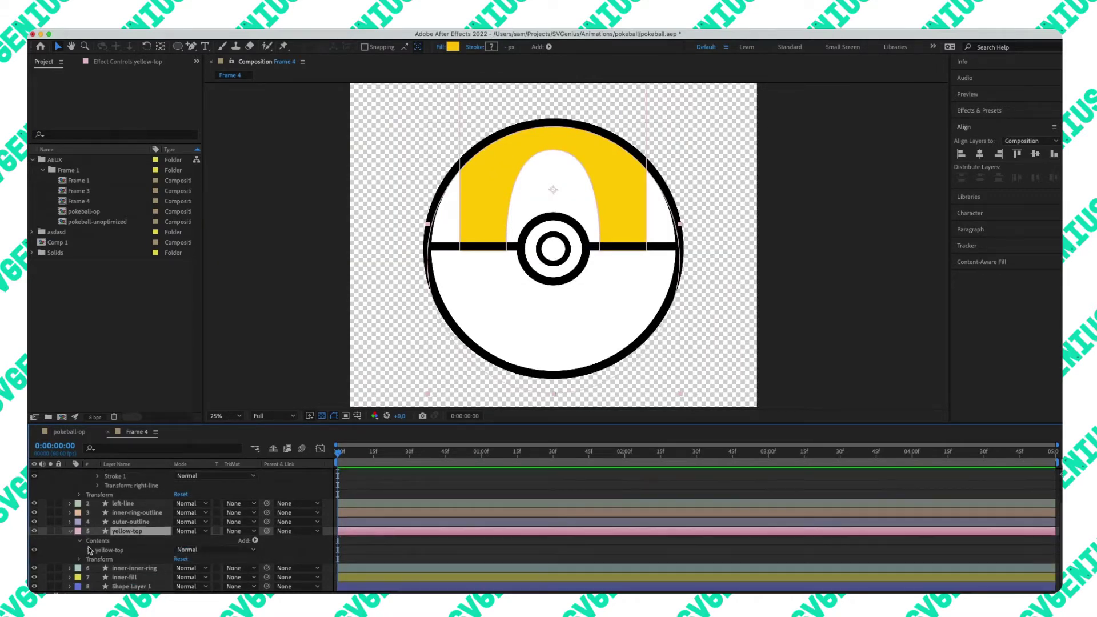
click(90, 550)
click(137, 533)
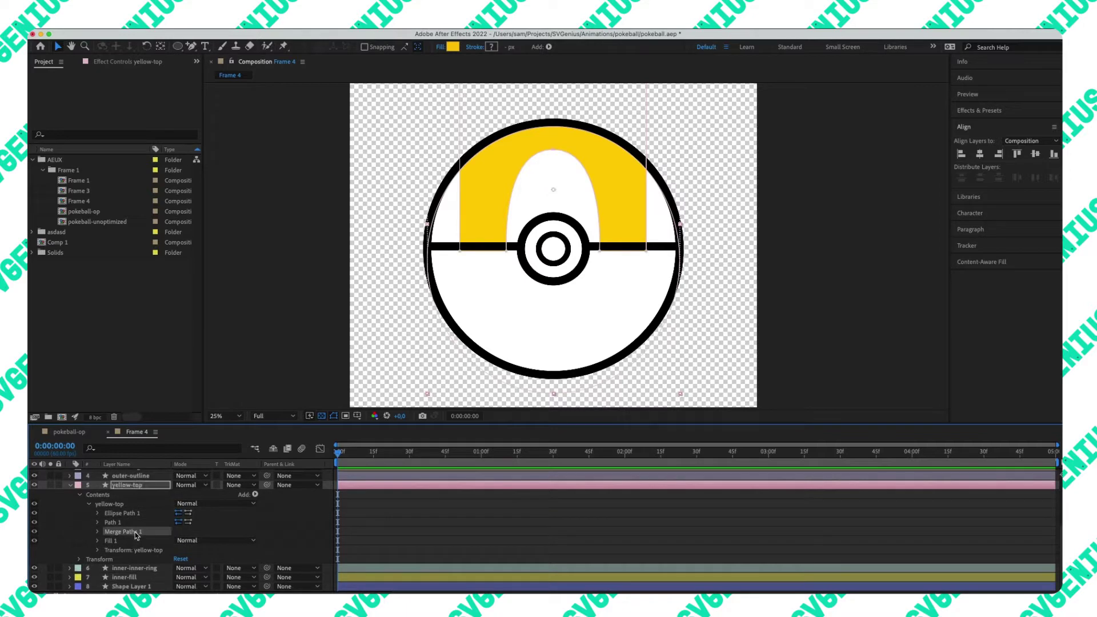
key(Delete)
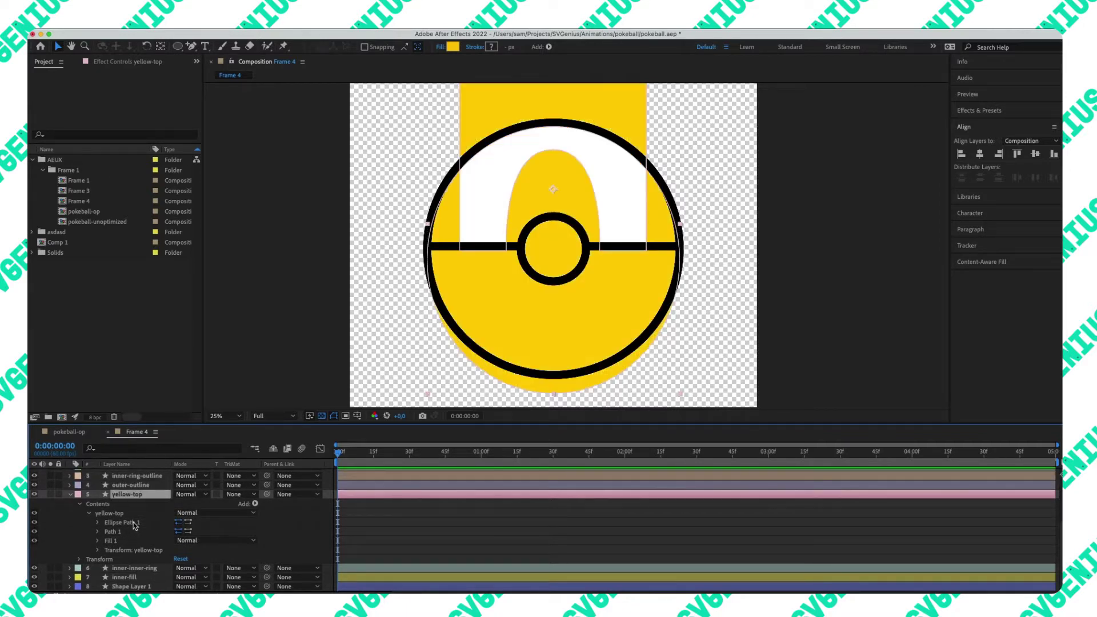
key(super+z)
- Select yellow-top's Path 1 and raise its bottom edges into the black centre band
click(138, 524)
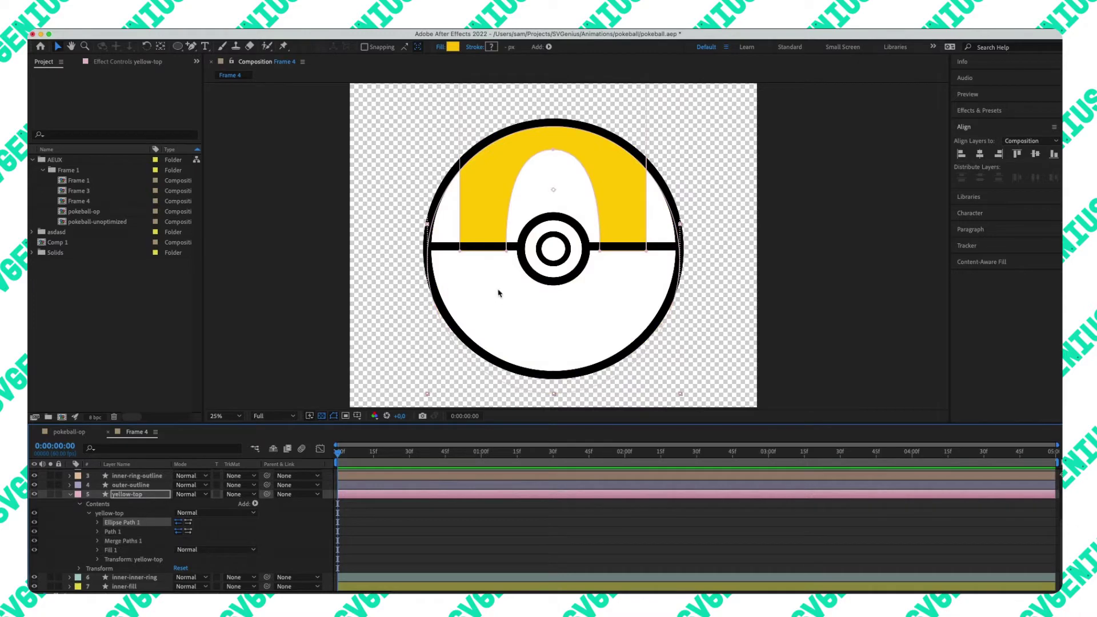
key(period)
click(113, 531)
click(129, 523)
click(126, 540)
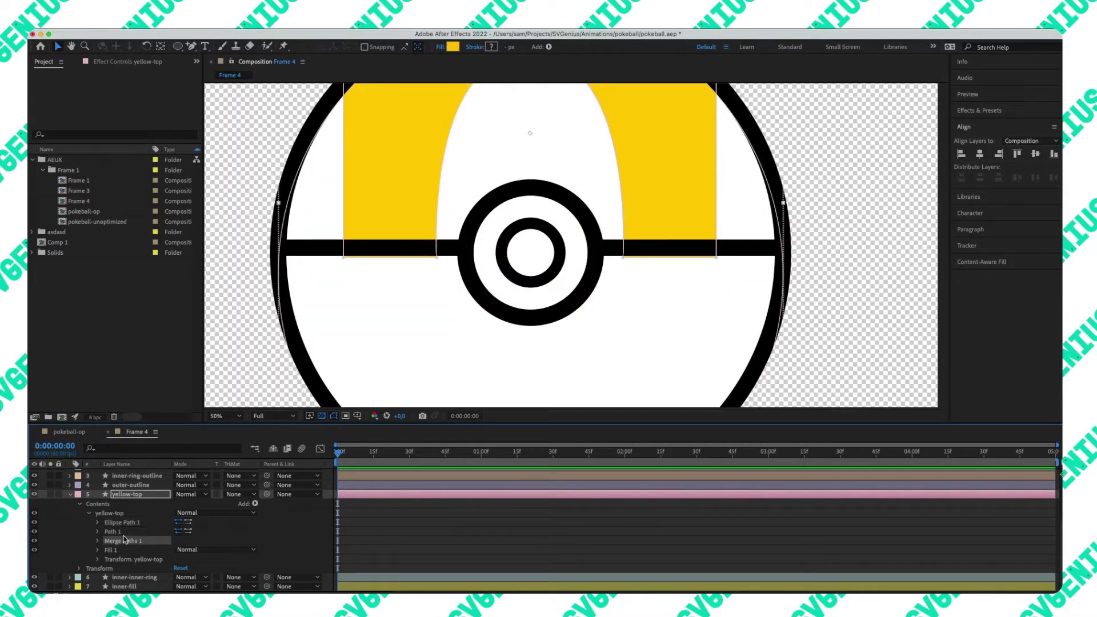
click(127, 531)
key(comma)
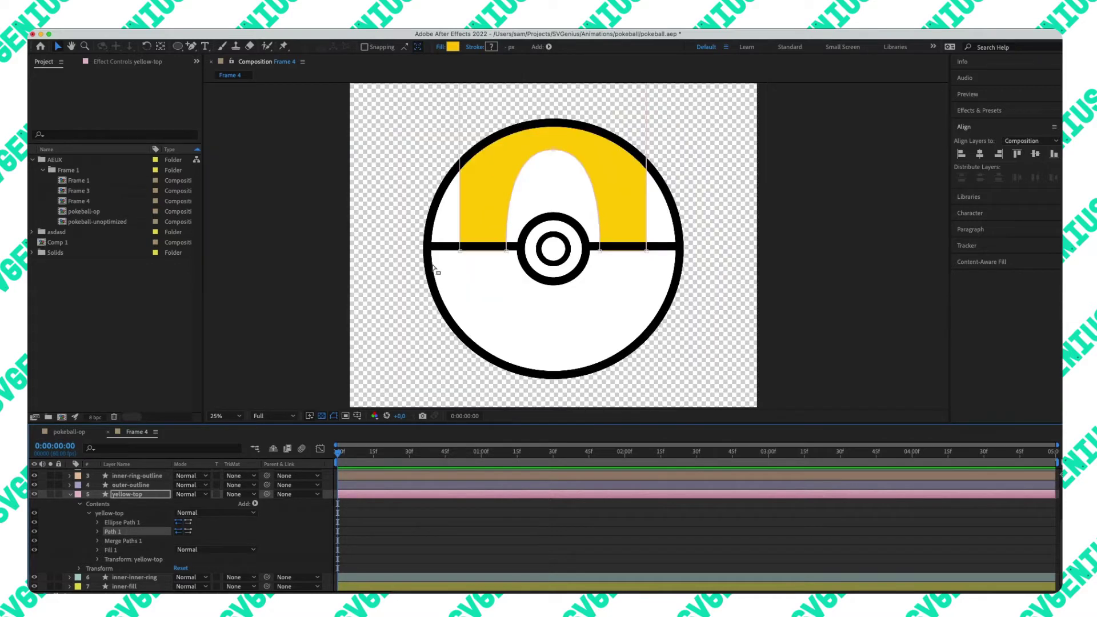
key(period)
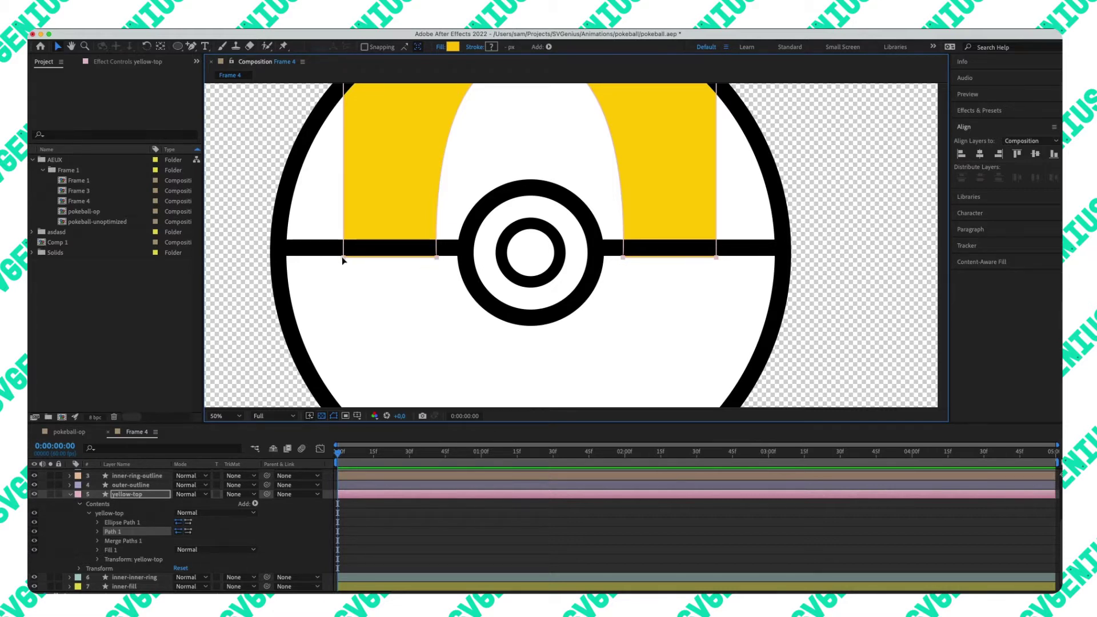
drag(343, 255, 343, 251)
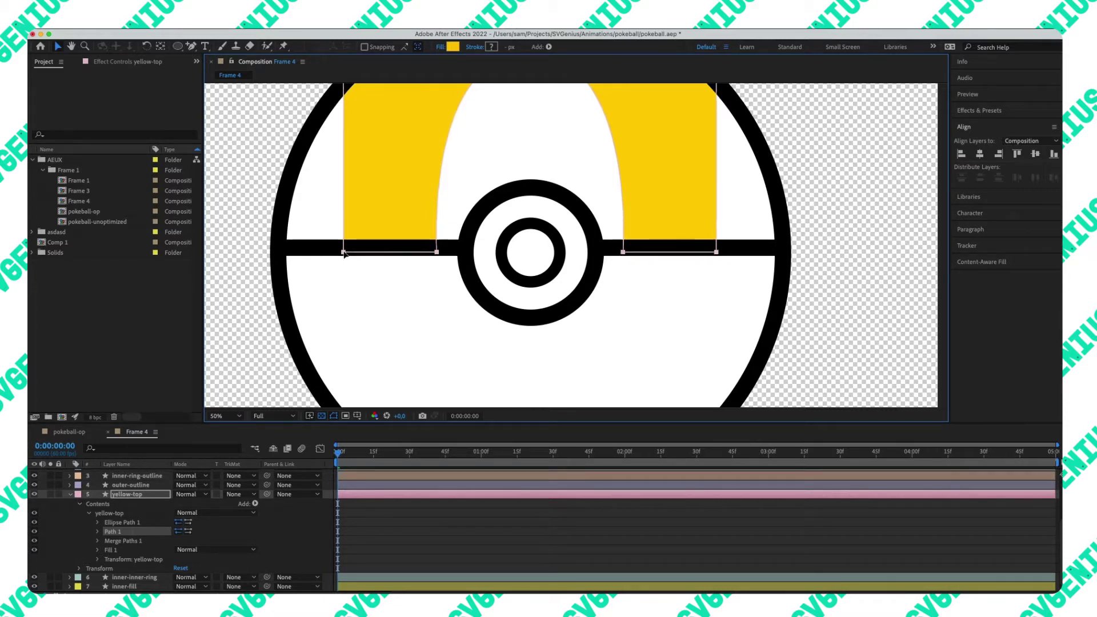
key(comma)
key(comma)
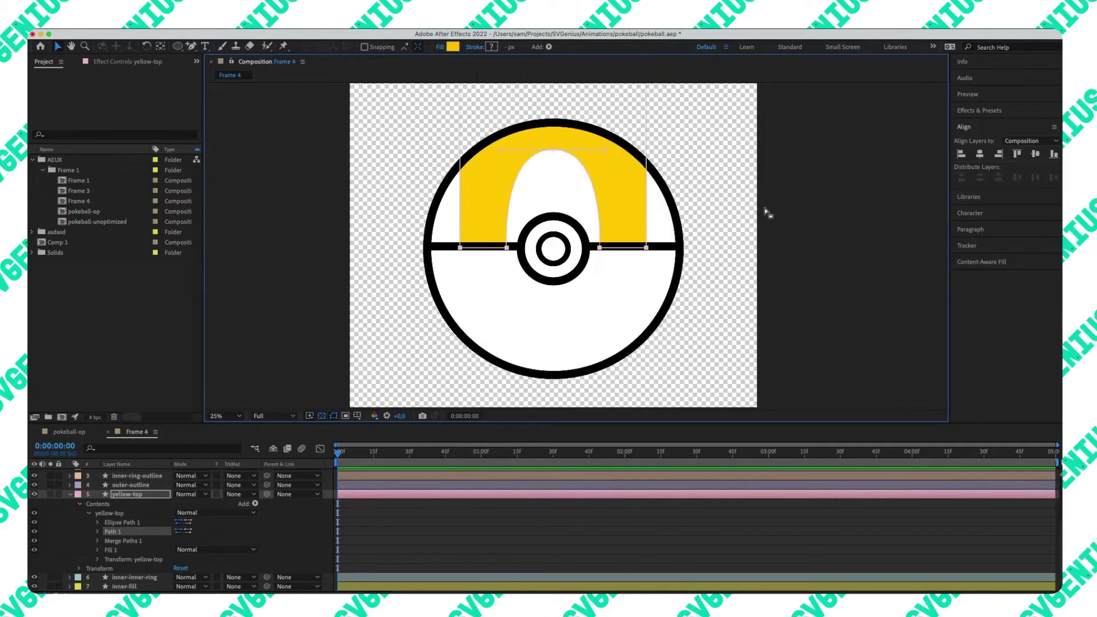
click(764, 215)
drag(725, 240, 712, 244)
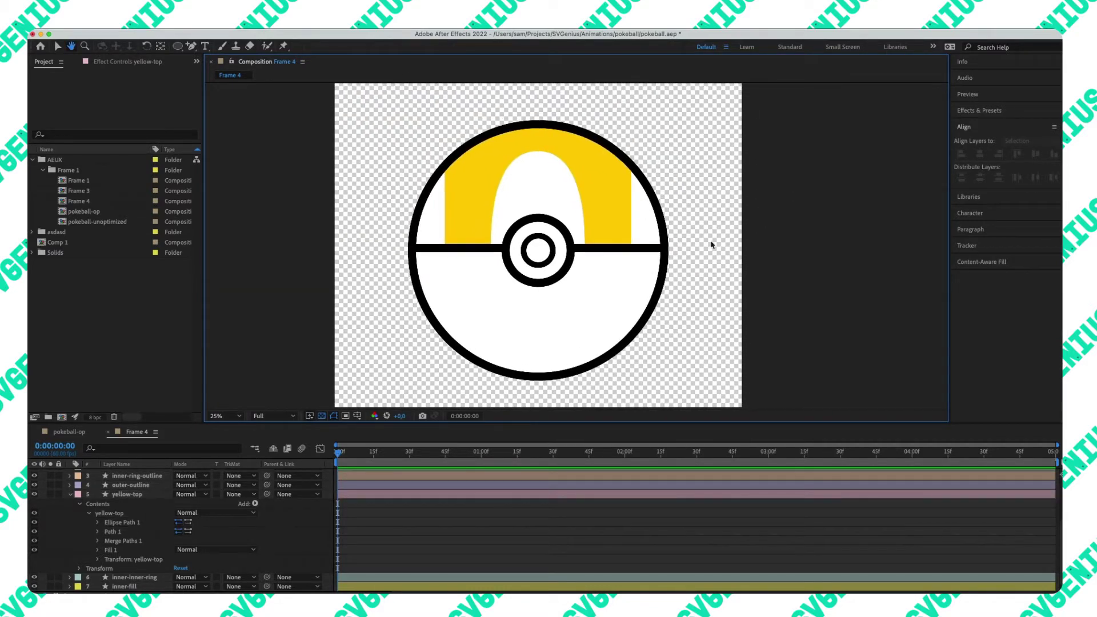
click(382, 34)
- Open the LottieFiles extension panel and return to After Effects after signing in
mouse_move(380, 86)
click(550, 111)
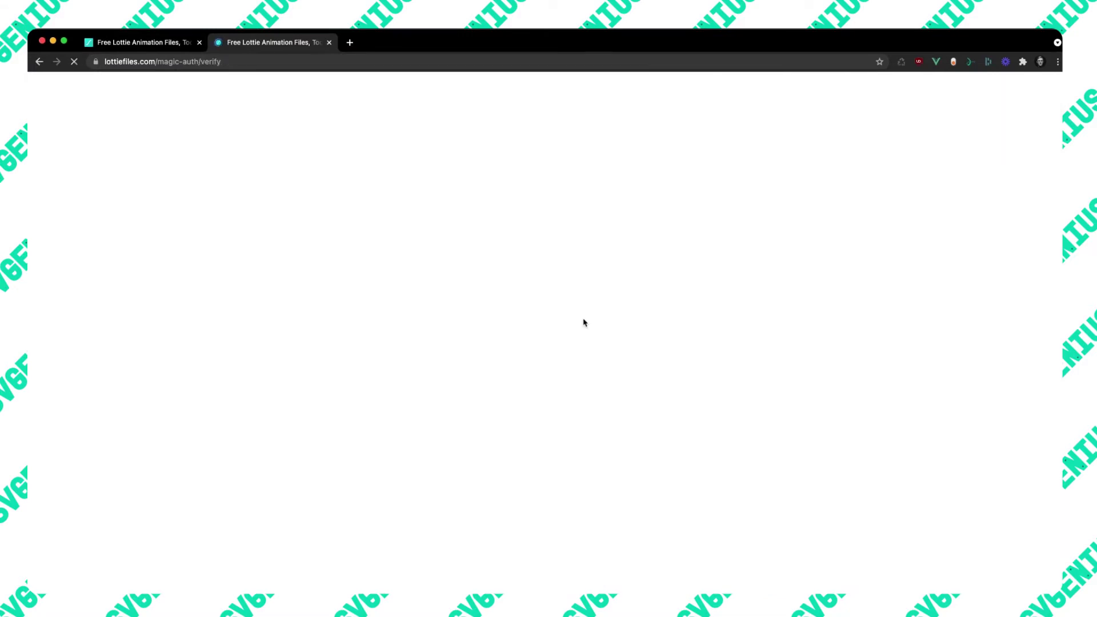
key(super+Tab)
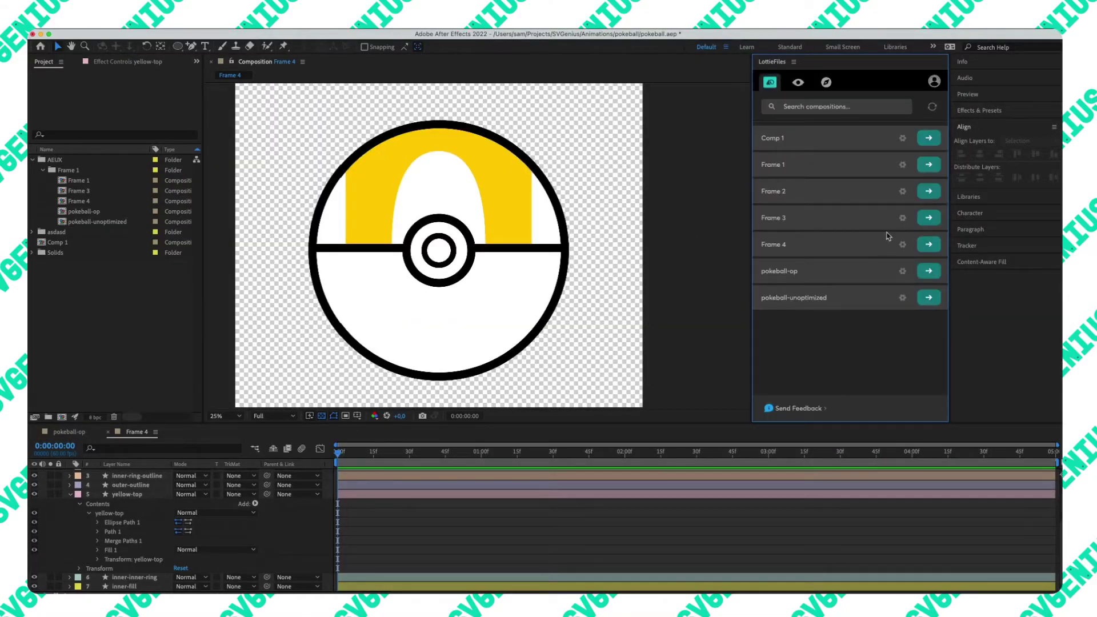
- Preview and pause Frame 4 in LottieFiles, then collapse yellow-top and right-line and select yellow-top
click(929, 244)
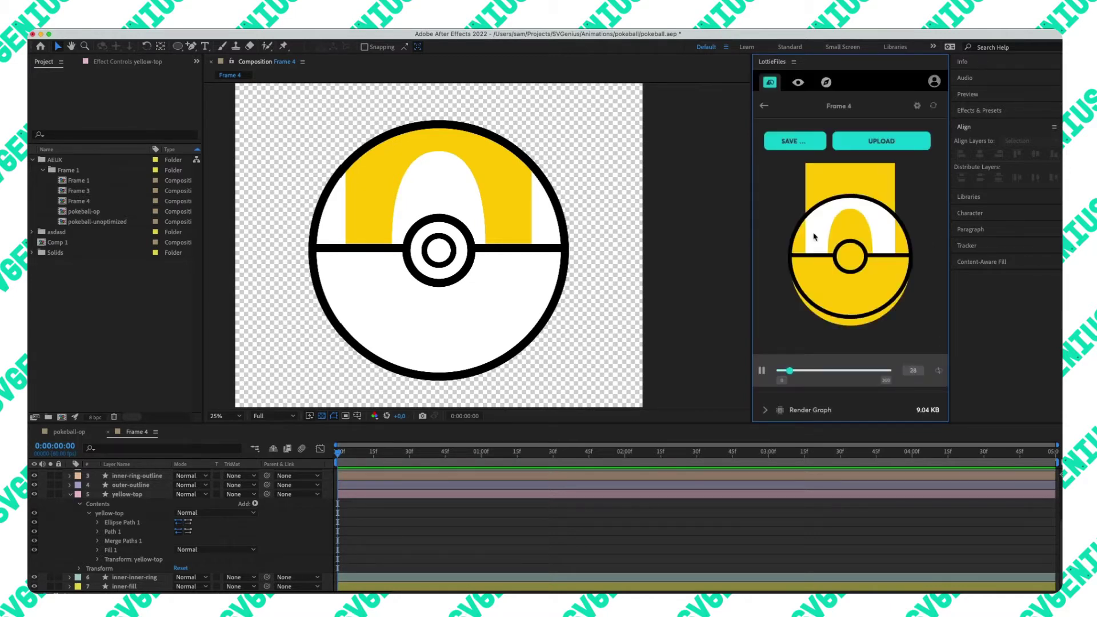
click(761, 372)
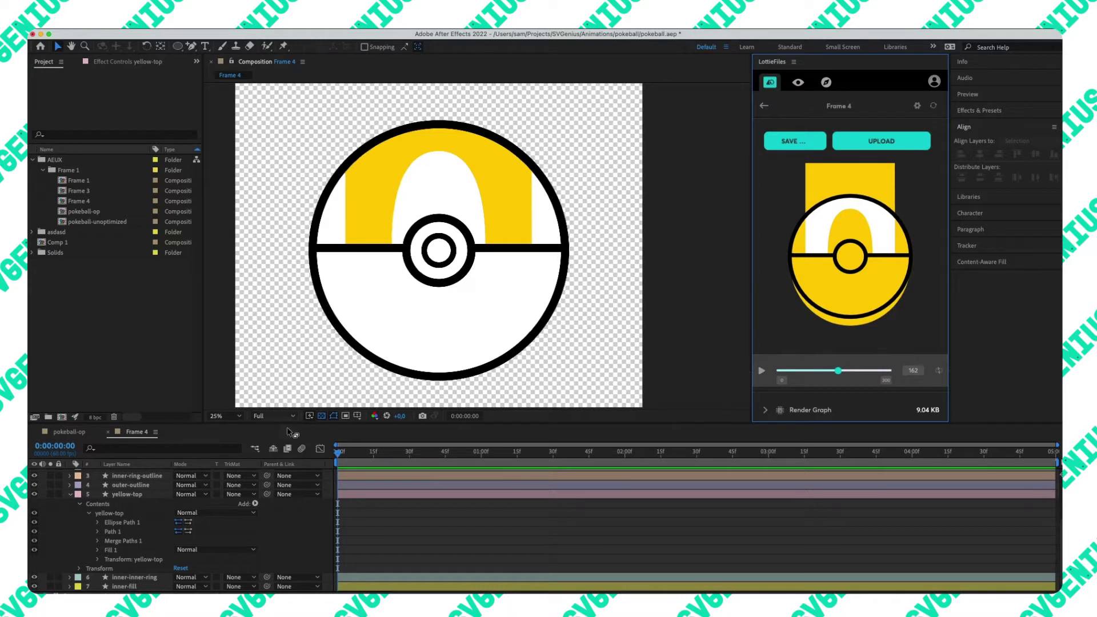
click(71, 495)
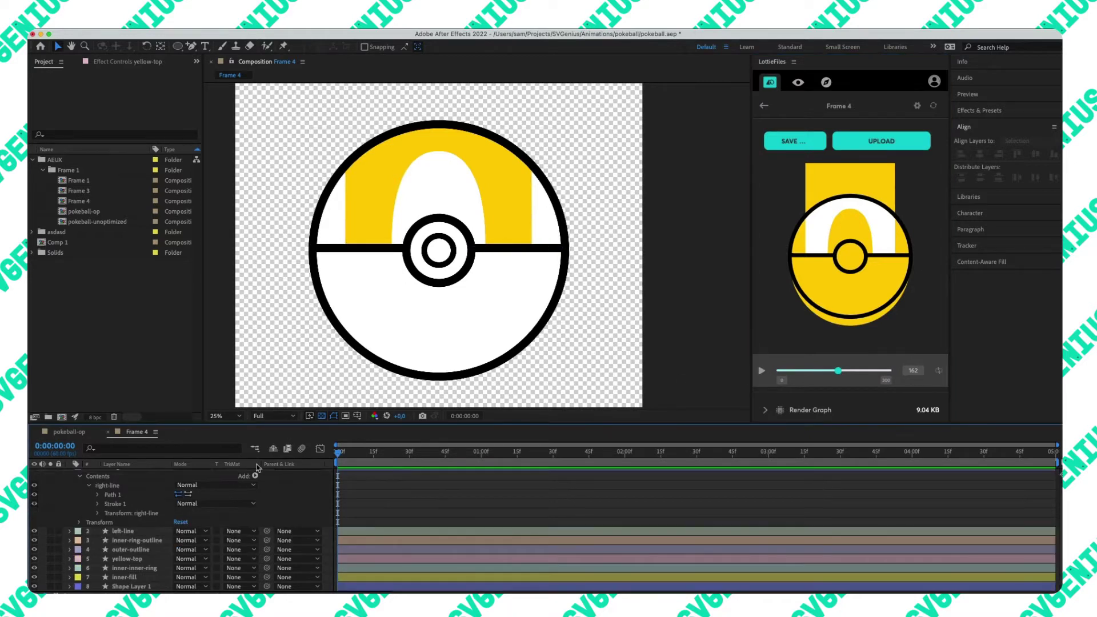
click(70, 474)
click(69, 475)
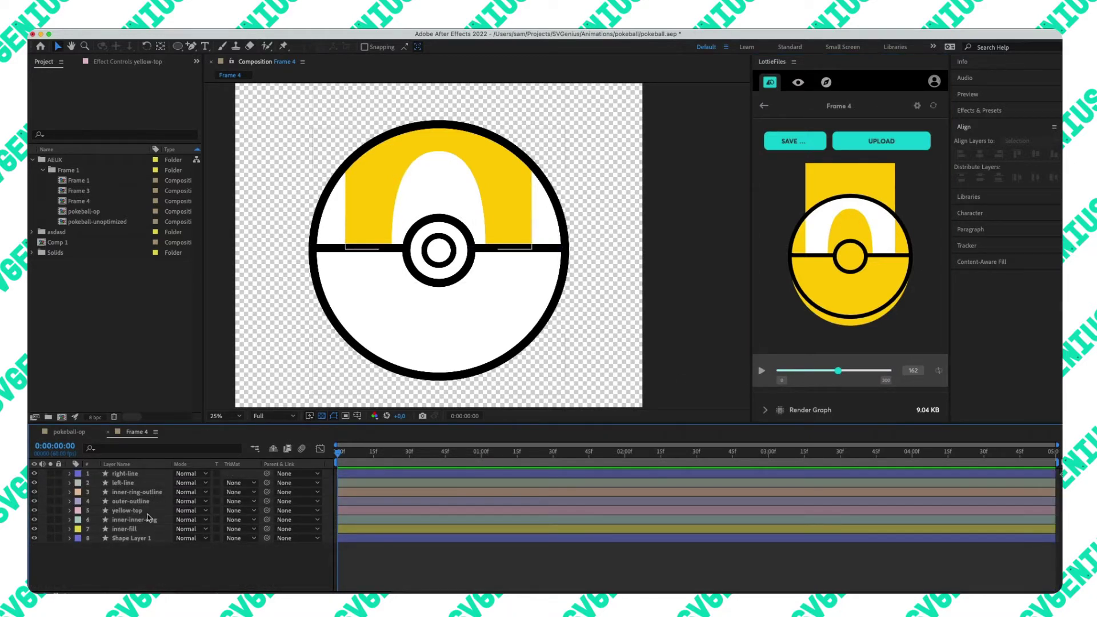
click(131, 539)
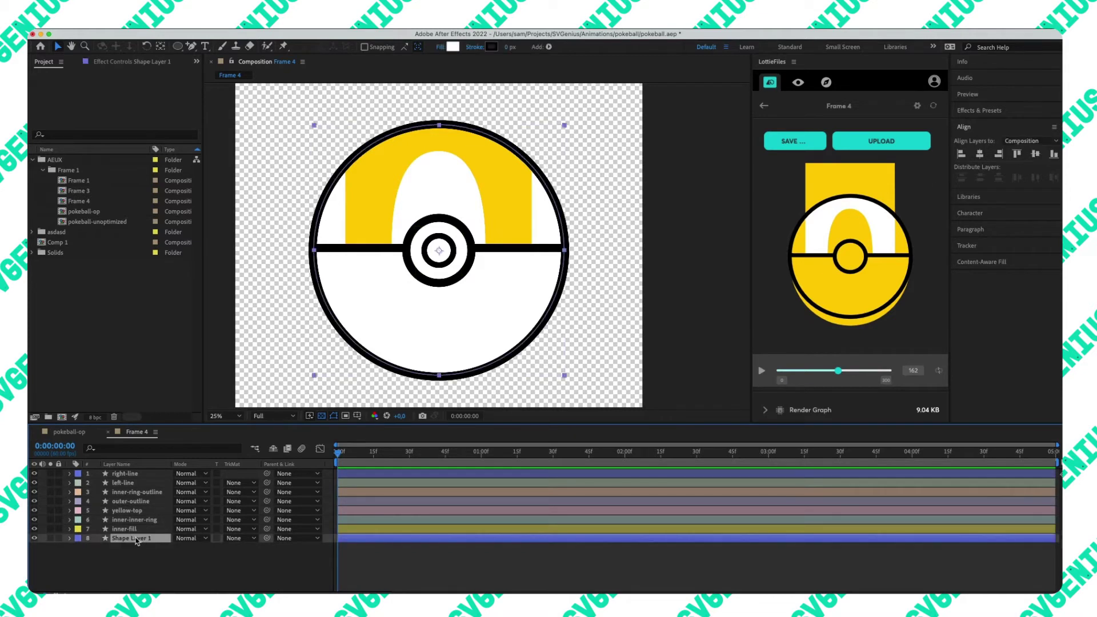
click(137, 512)
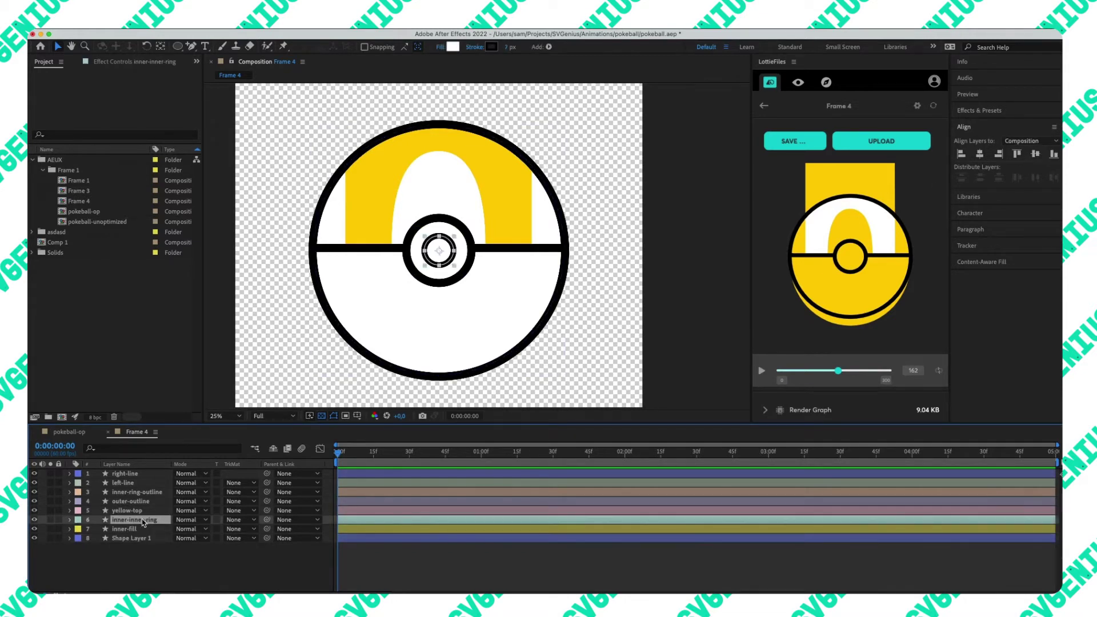
- Move yellow-top between inner-fill and Shape Layer 1 and delete its Merge Paths 1 operation
drag(139, 514, 141, 534)
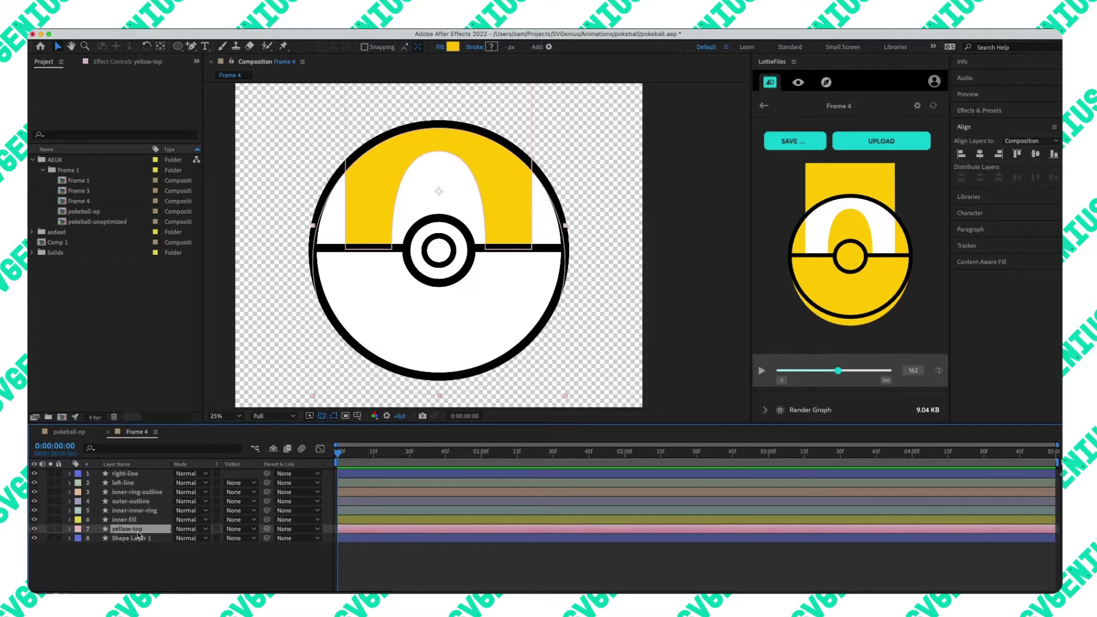
click(70, 531)
click(141, 541)
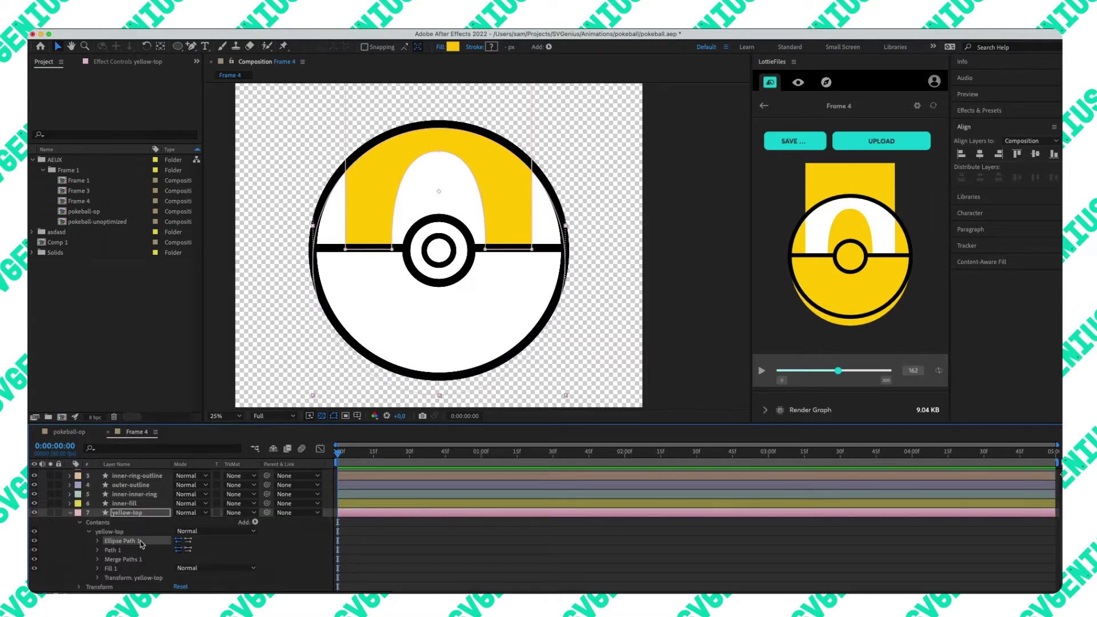
click(135, 560)
key(Delete)
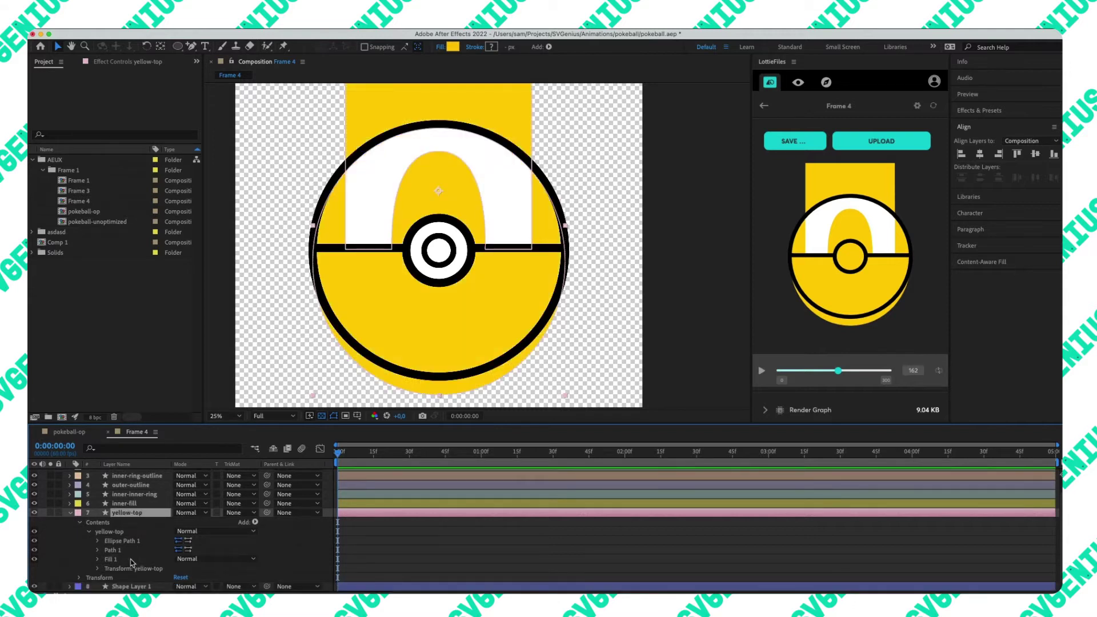
- Toggle yellow-top's Fill 1 and Path 1 visibility to compare, then delete Ellipse Path 1
click(125, 562)
click(35, 560)
click(35, 559)
click(143, 551)
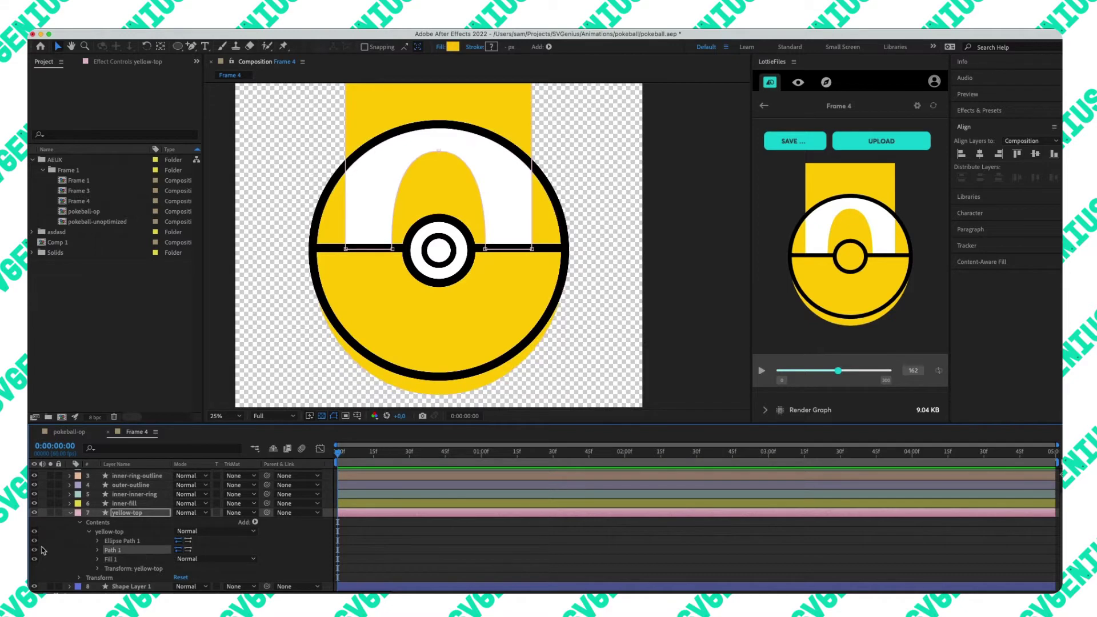
click(35, 551)
click(35, 550)
click(35, 550)
click(35, 550)
click(125, 543)
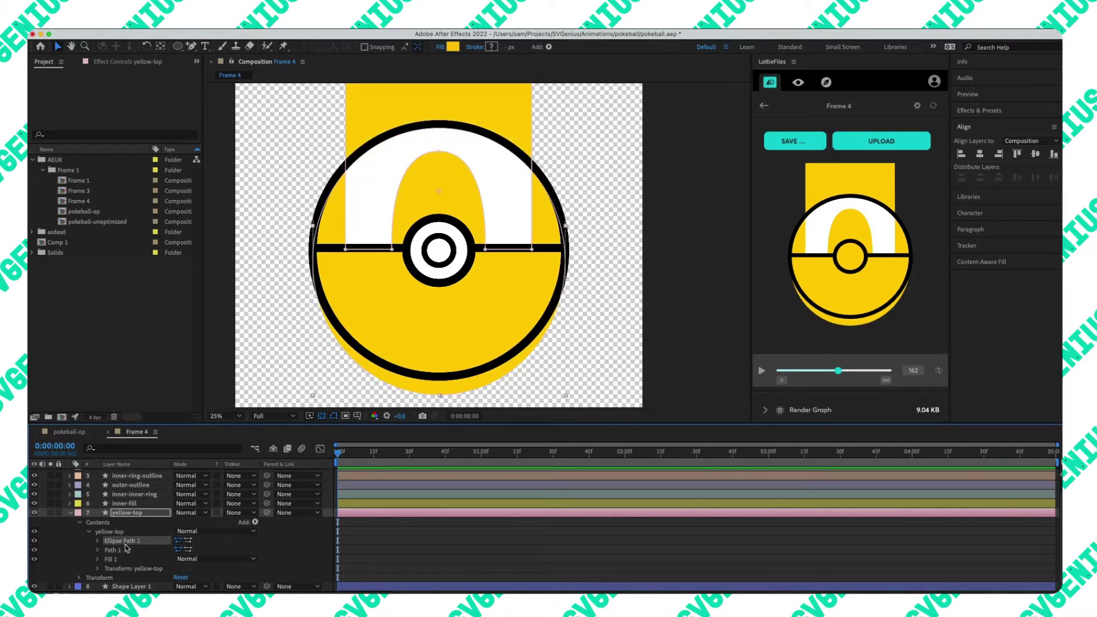
key(Delete)
- Zoom to 25%, pan to the ball, and select yellow-top's path for editing
key(comma)
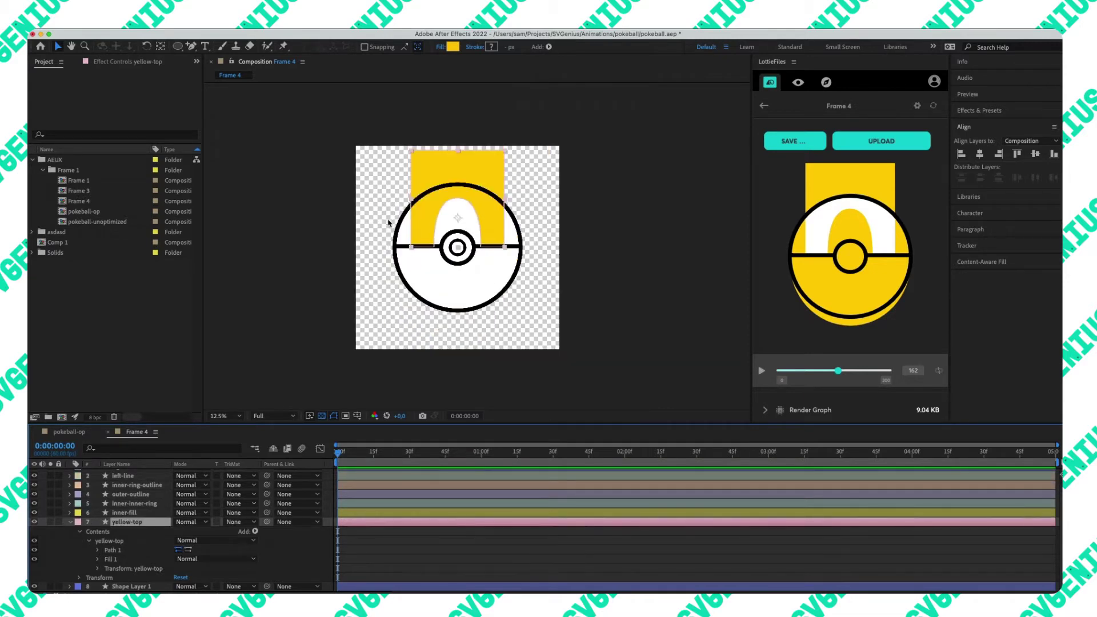
key(period)
key(h)
drag(554, 207, 590, 279)
key(v)
click(133, 551)
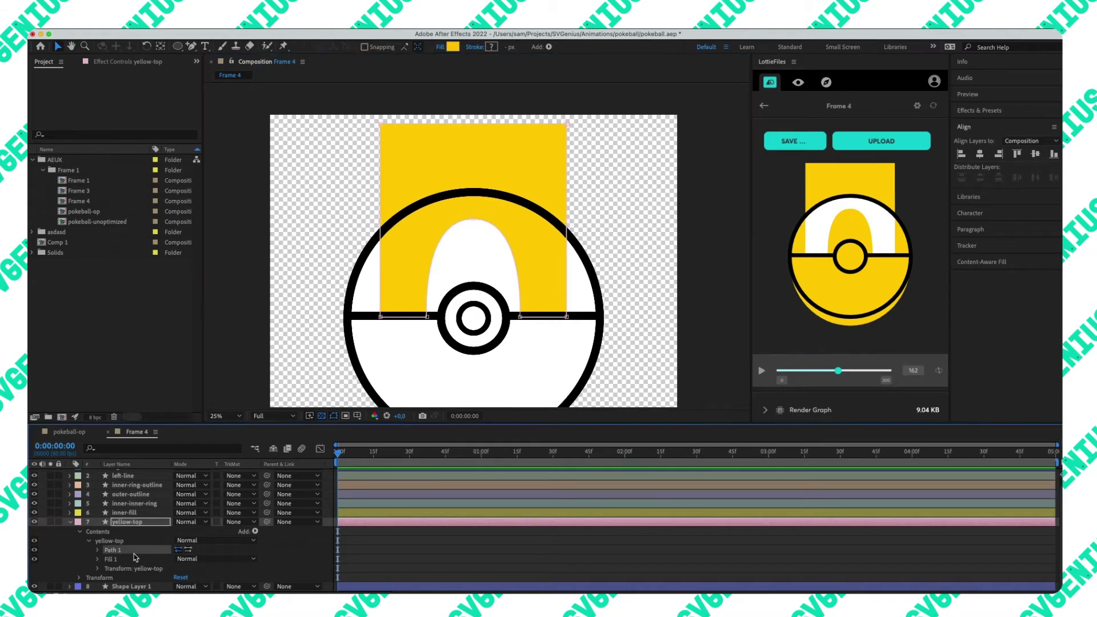
click(380, 128)
- Pull yellow-top's top edge into the ball, then add three points and raise them to the ring
drag(566, 124, 547, 231)
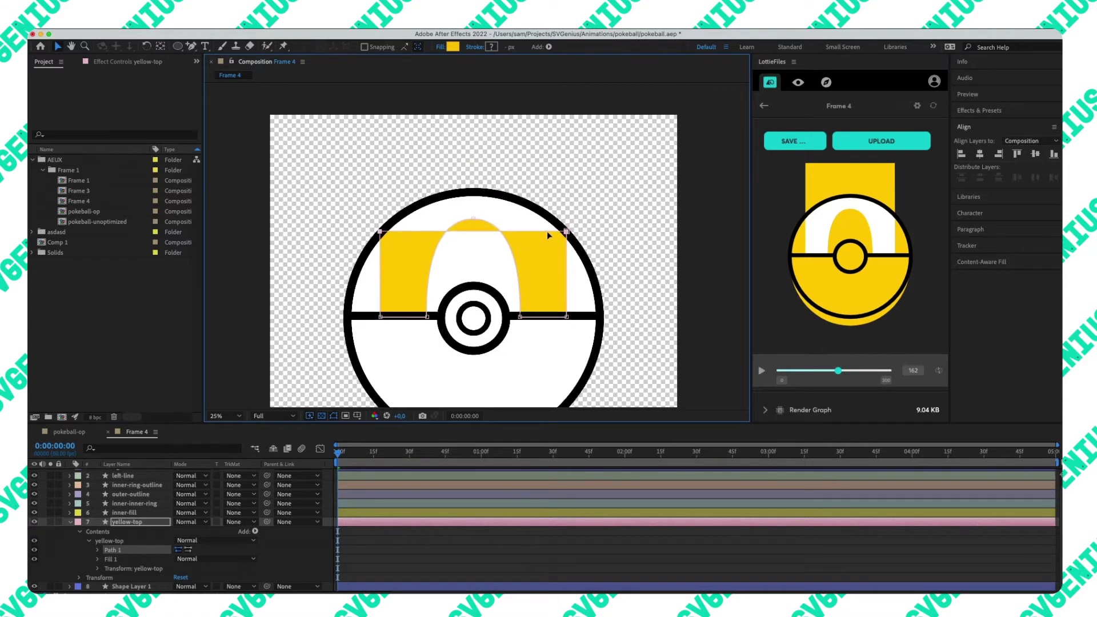
click(189, 48)
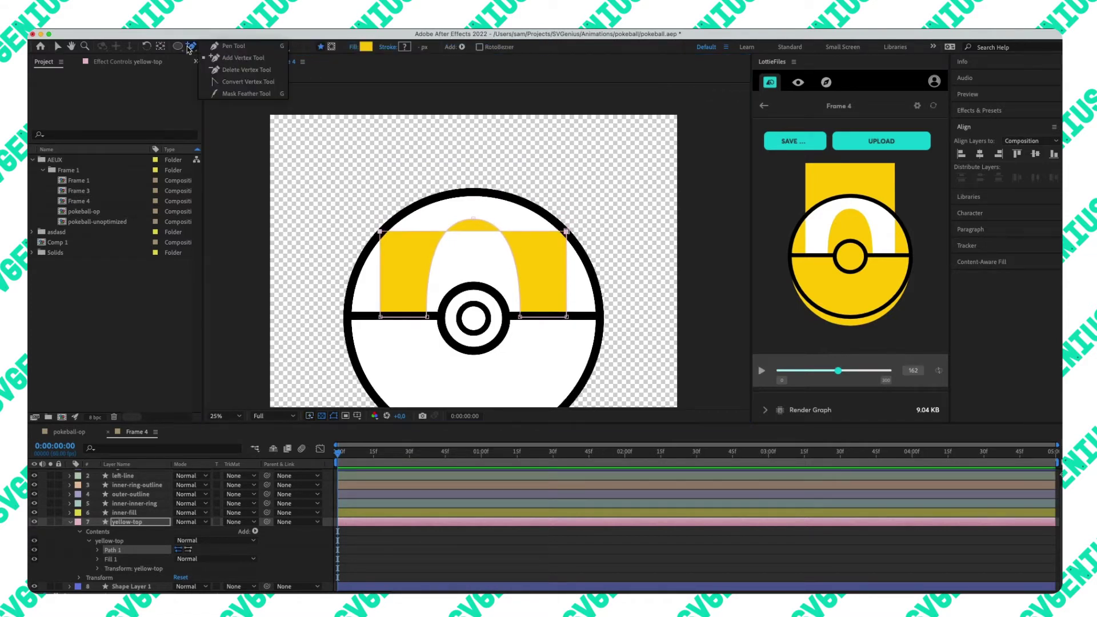
click(249, 58)
scroll(470, 248, up, 4)
scroll(475, 225, down, 2)
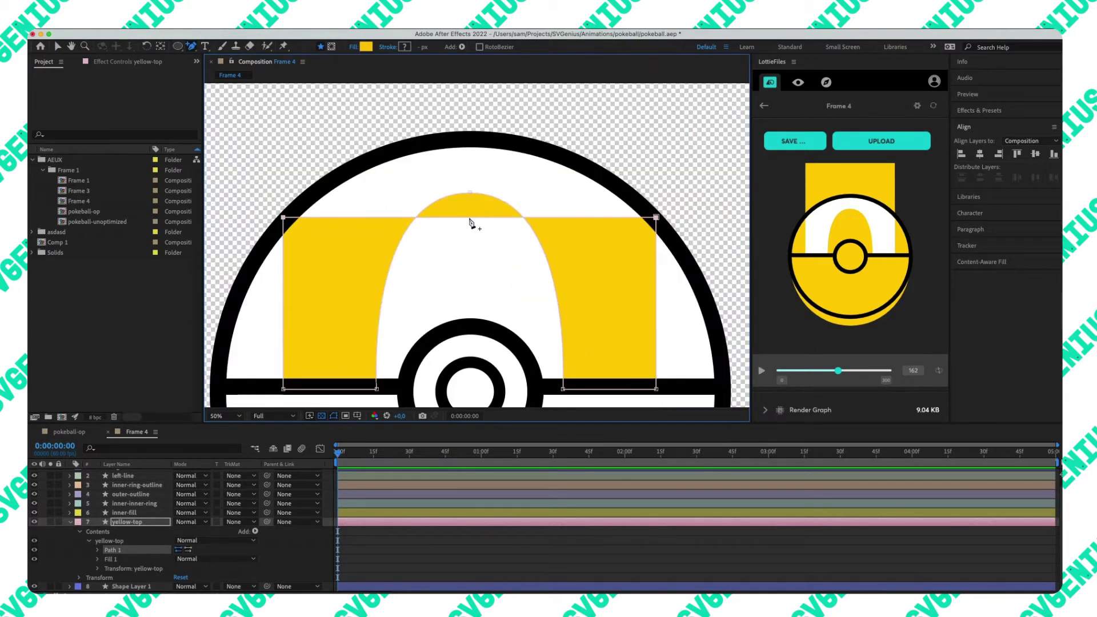
drag(469, 221, 467, 143)
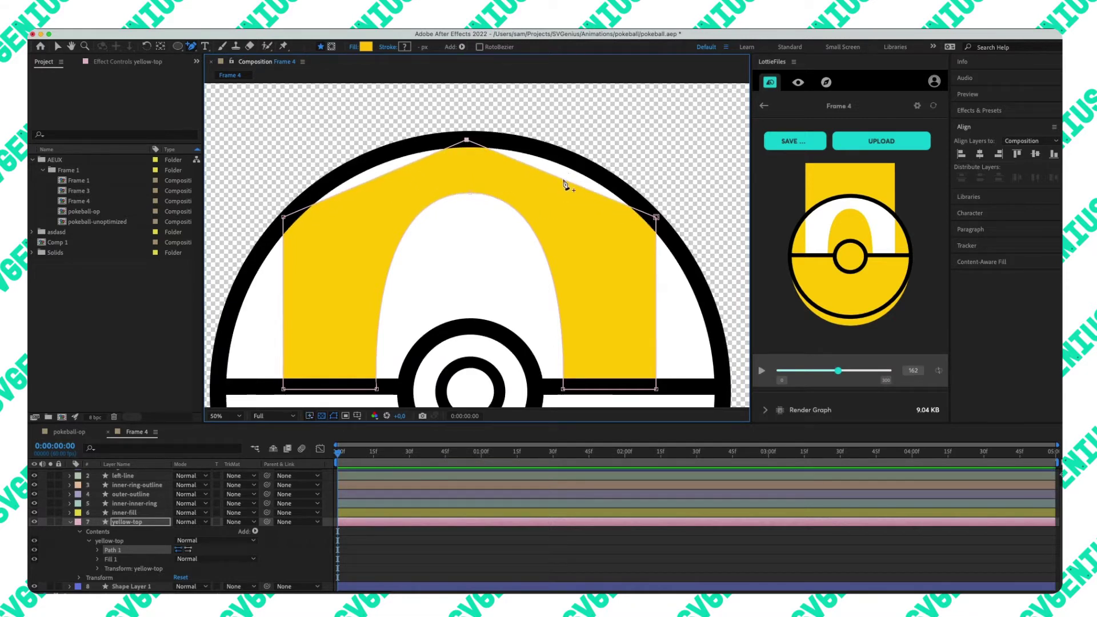
drag(562, 184, 570, 163)
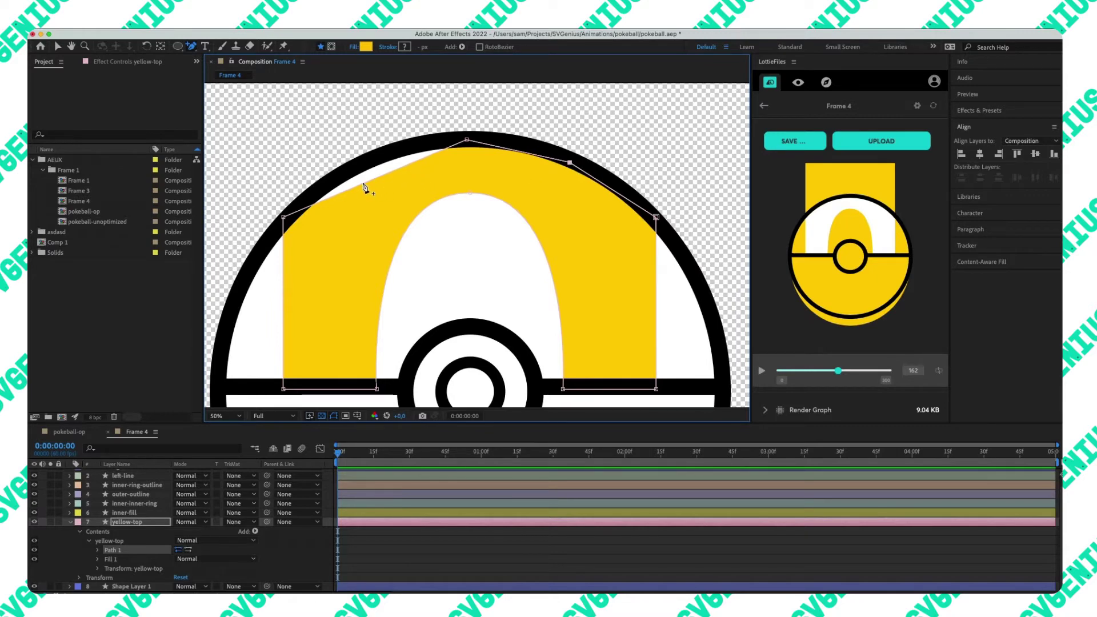
drag(366, 184, 356, 165)
key(comma)
key(v)
click(652, 269)
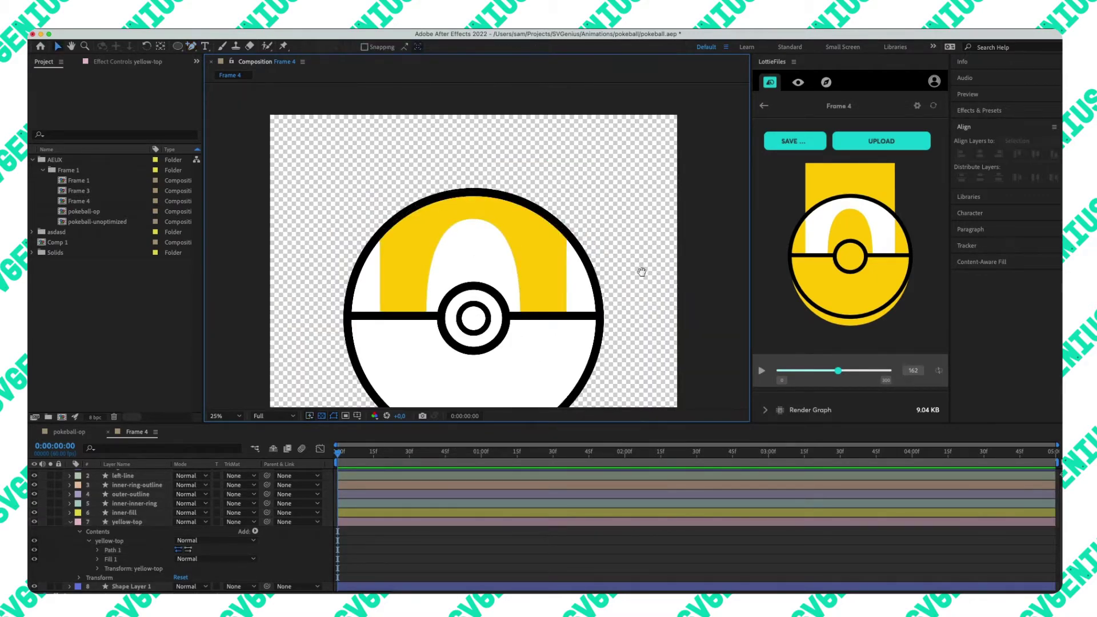
- Render a fresh Frame 4 LottieFiles preview on white, pause it, and collapse yellow-top's contents
key(period)
key(period)
key(comma)
click(766, 109)
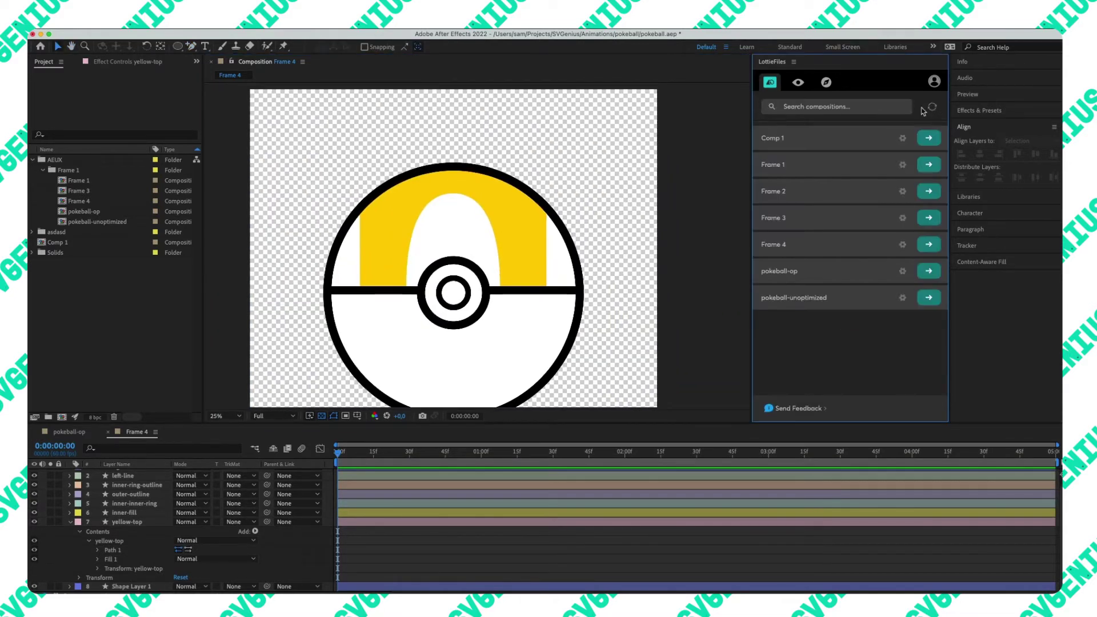
click(929, 244)
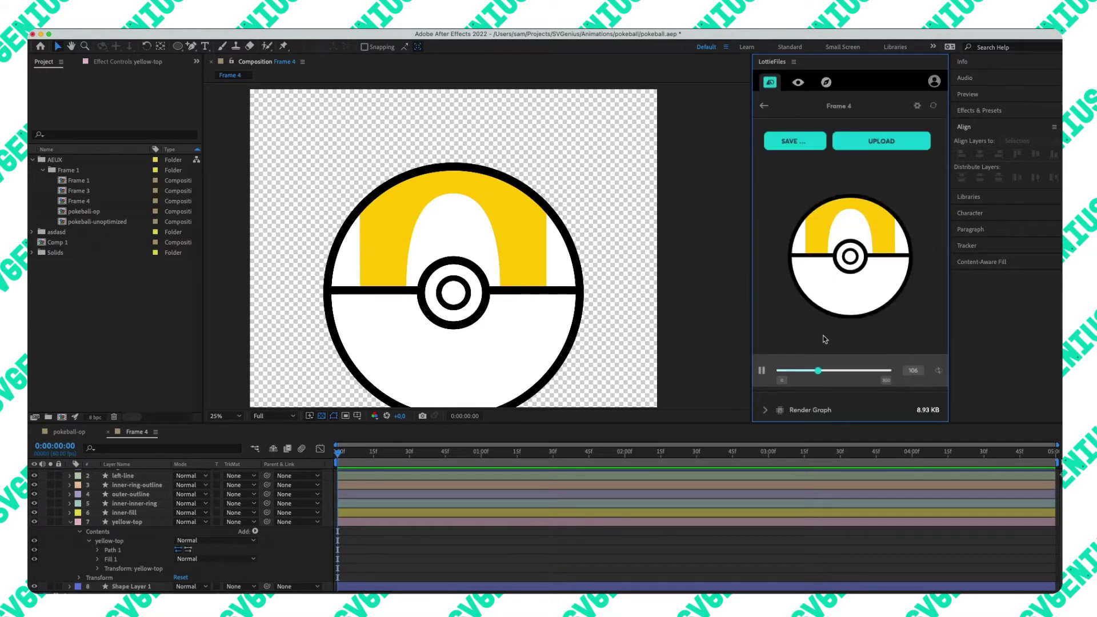
scroll(825, 340, down, 3)
click(797, 392)
scroll(800, 285, up, 3)
click(762, 371)
click(347, 520)
click(70, 521)
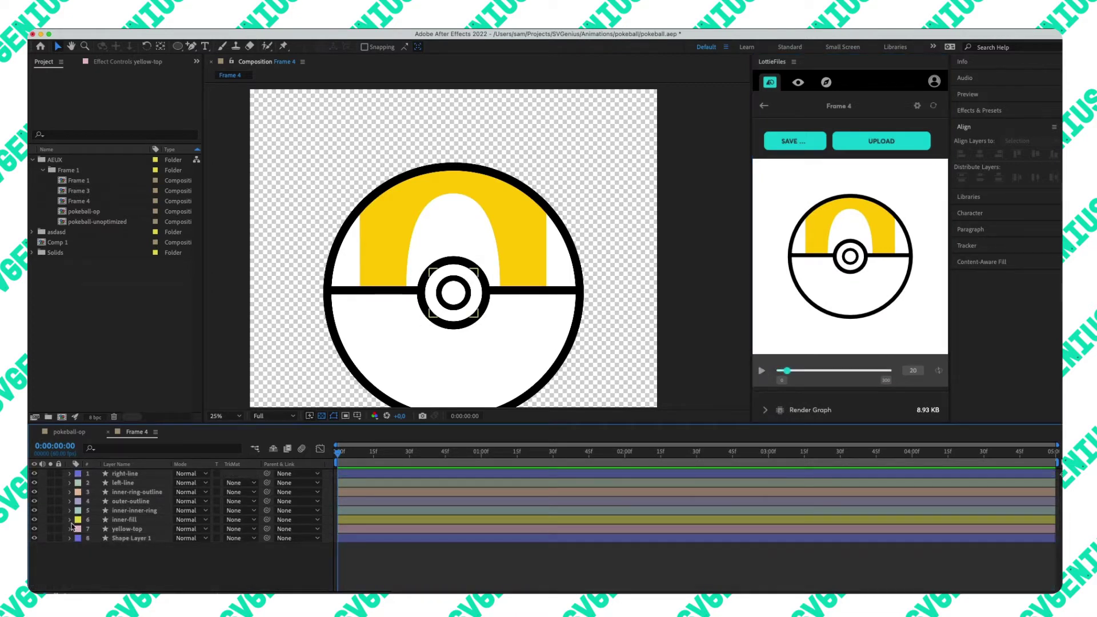
- Add a Null 2 layer, show its Rotation, and parent the eight Pokéball layers (2–9) to it
right_click(164, 561)
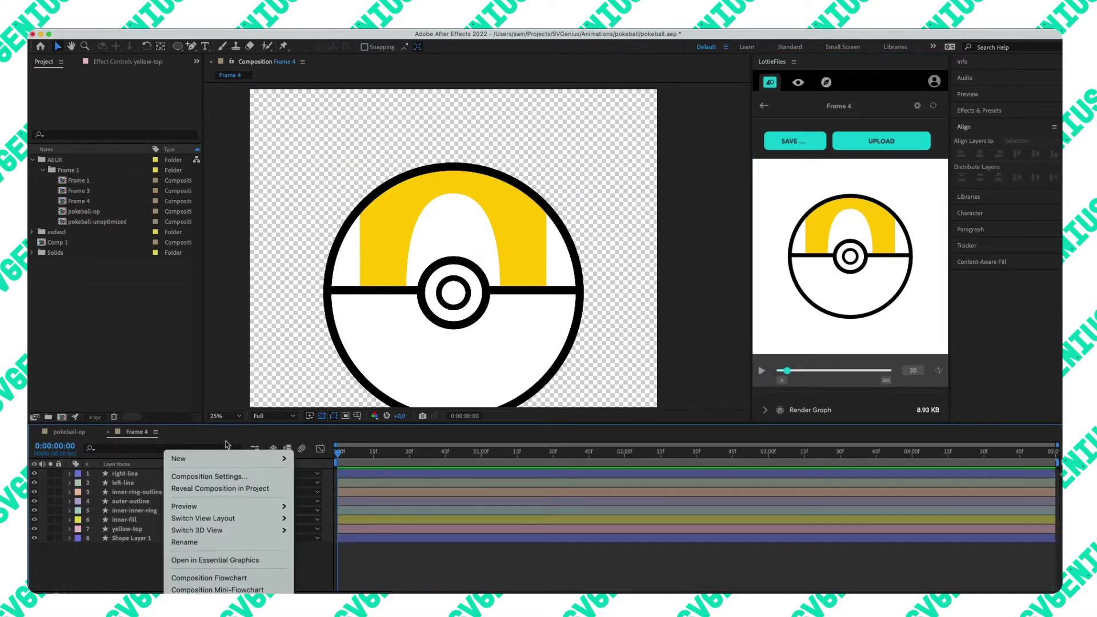
mouse_move(257, 458)
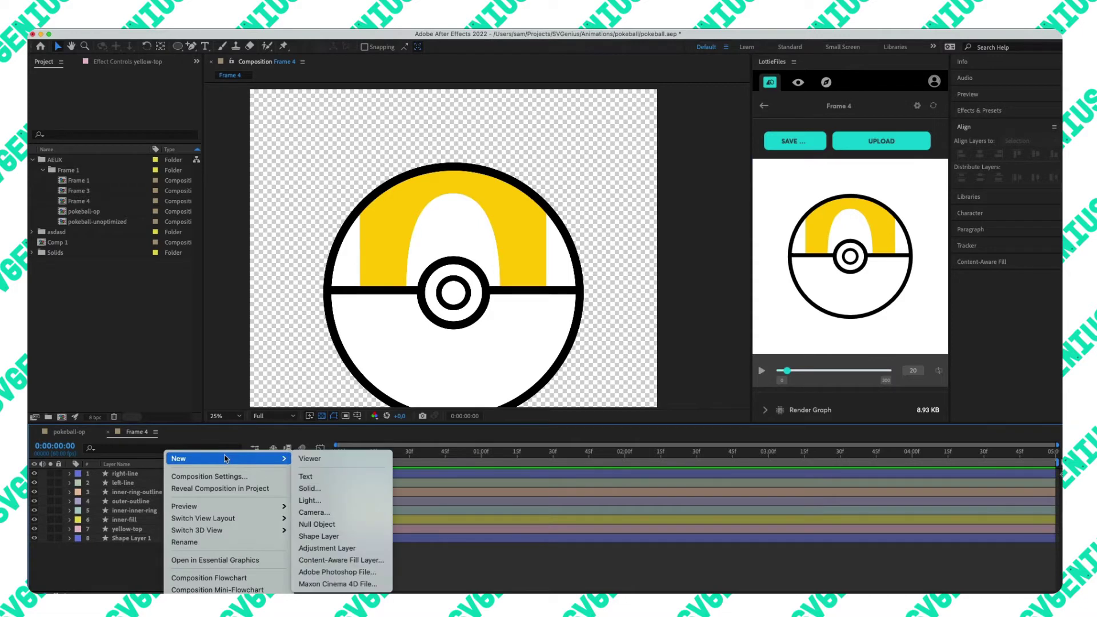
click(364, 526)
key(r)
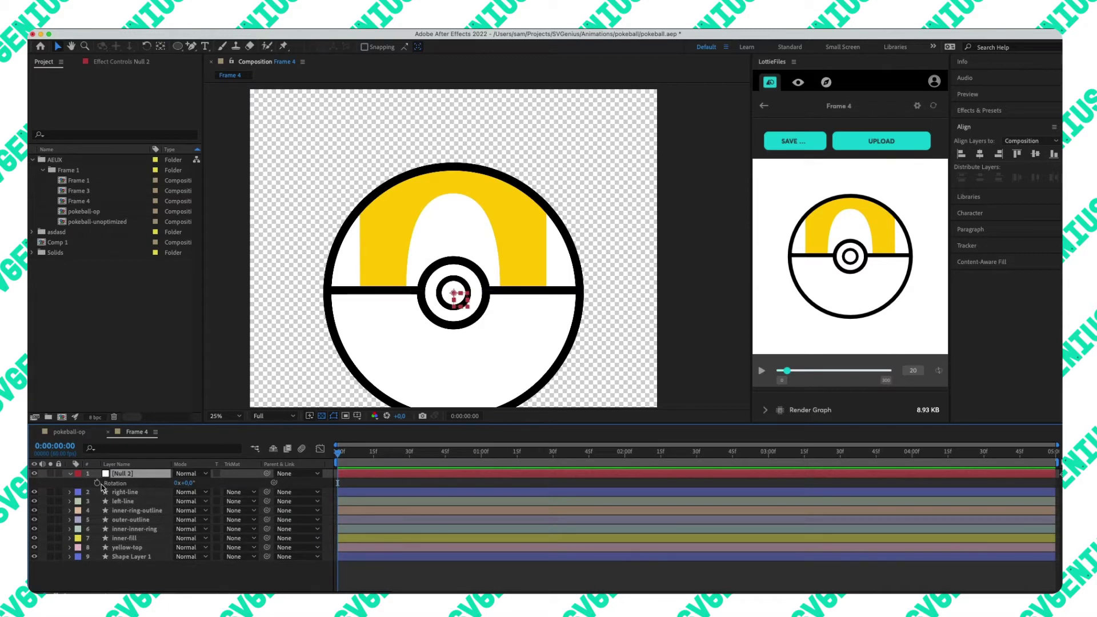
click(133, 493)
shift+click(135, 557)
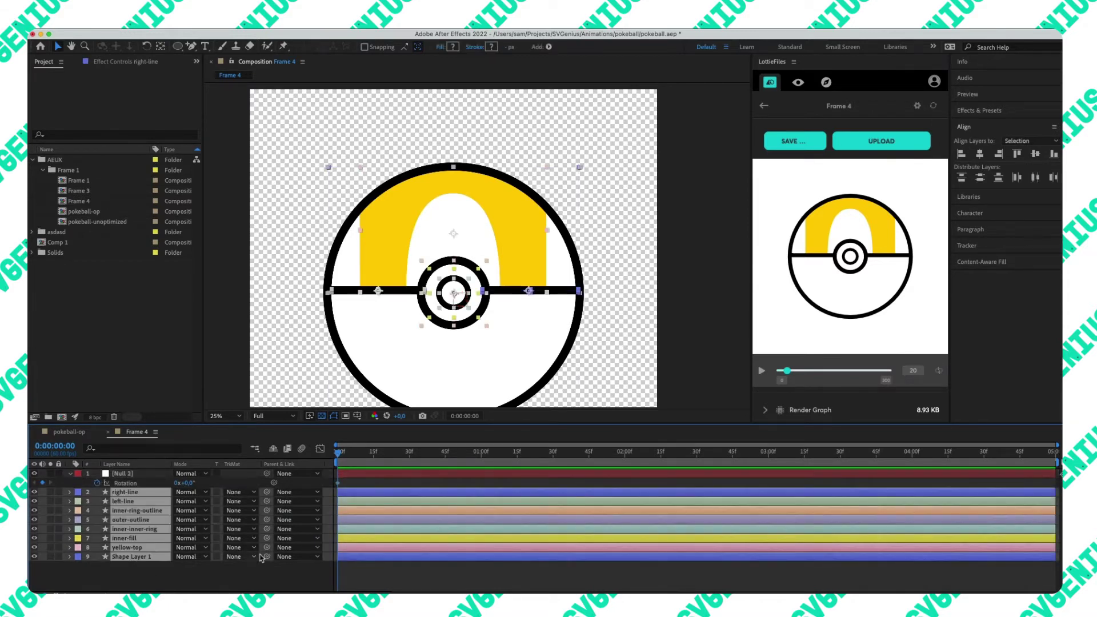
drag(267, 557, 123, 474)
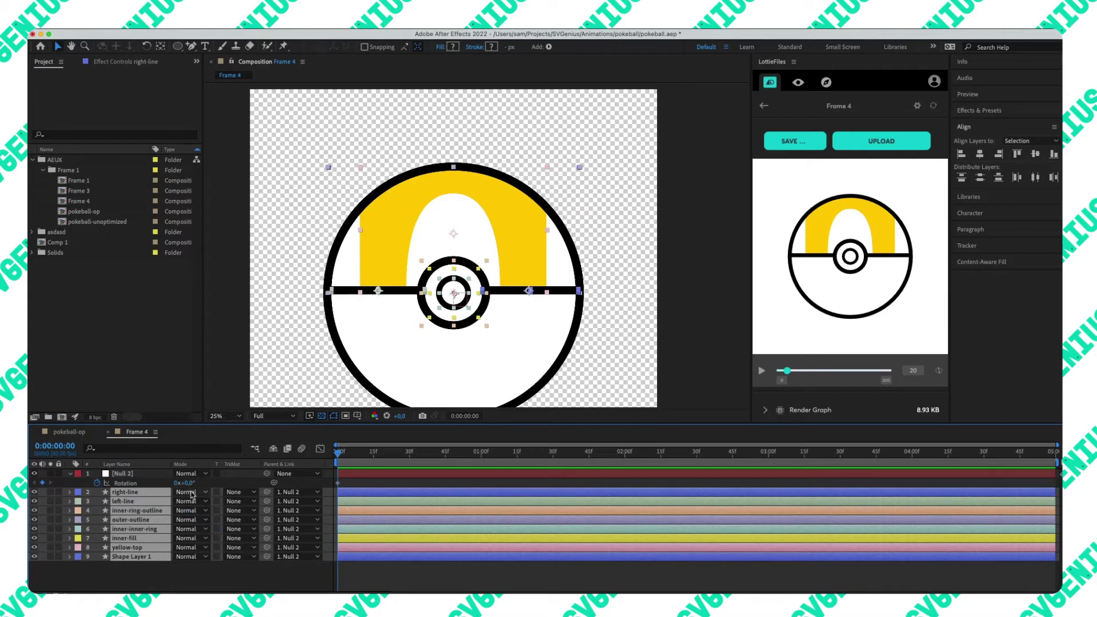
- Test-rotate and undo, then move to 1 second and start editing Null 2's Rotation value
drag(184, 483, 350, 476)
key(super+z)
click(483, 454)
click(193, 483)
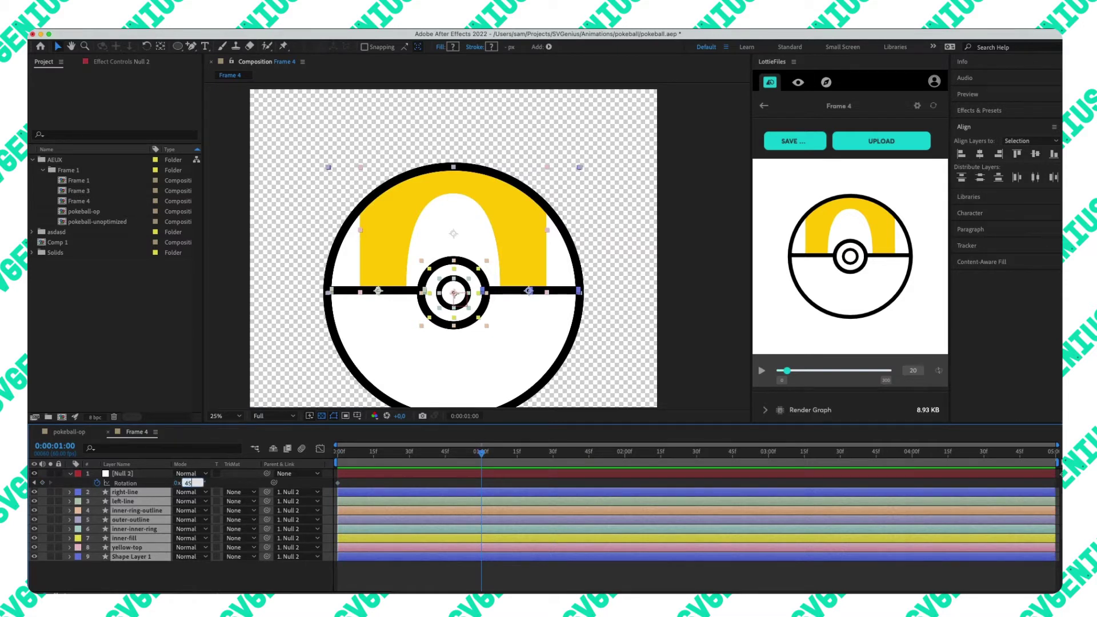
- Commit a 45° Rotation keyframe and preview the rotating Frame 4 in the LottieFiles panel
key(Return)
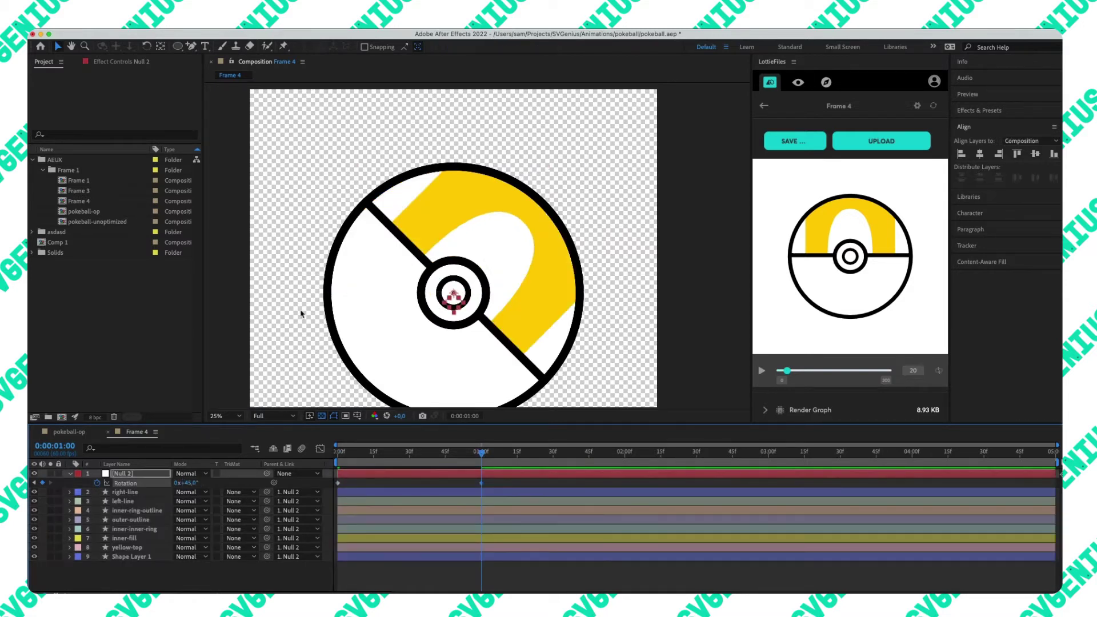
click(765, 107)
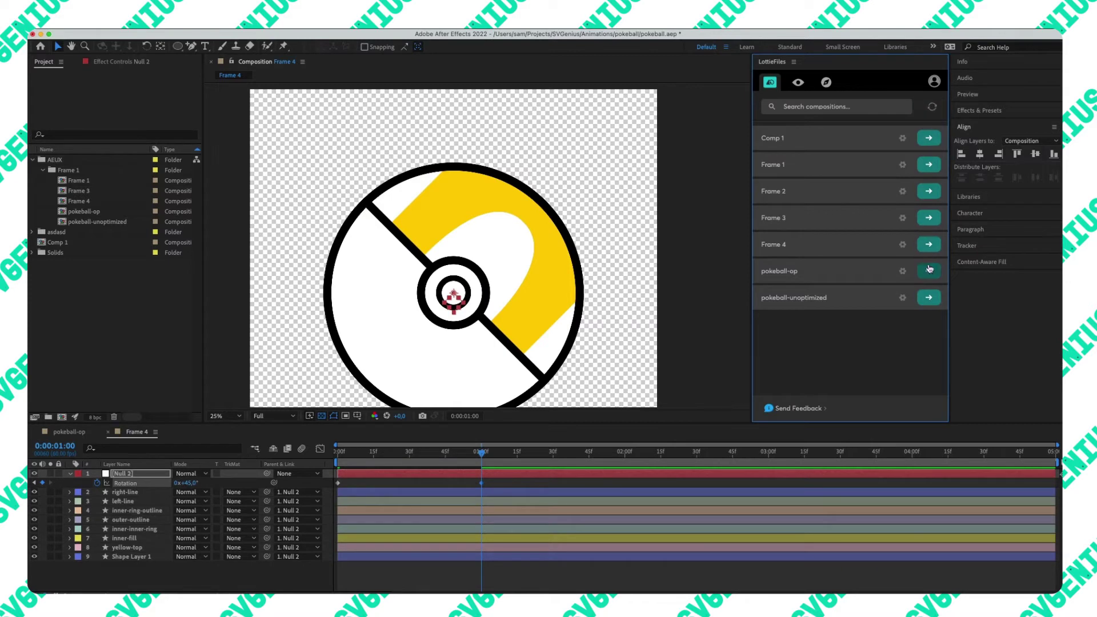
click(925, 246)
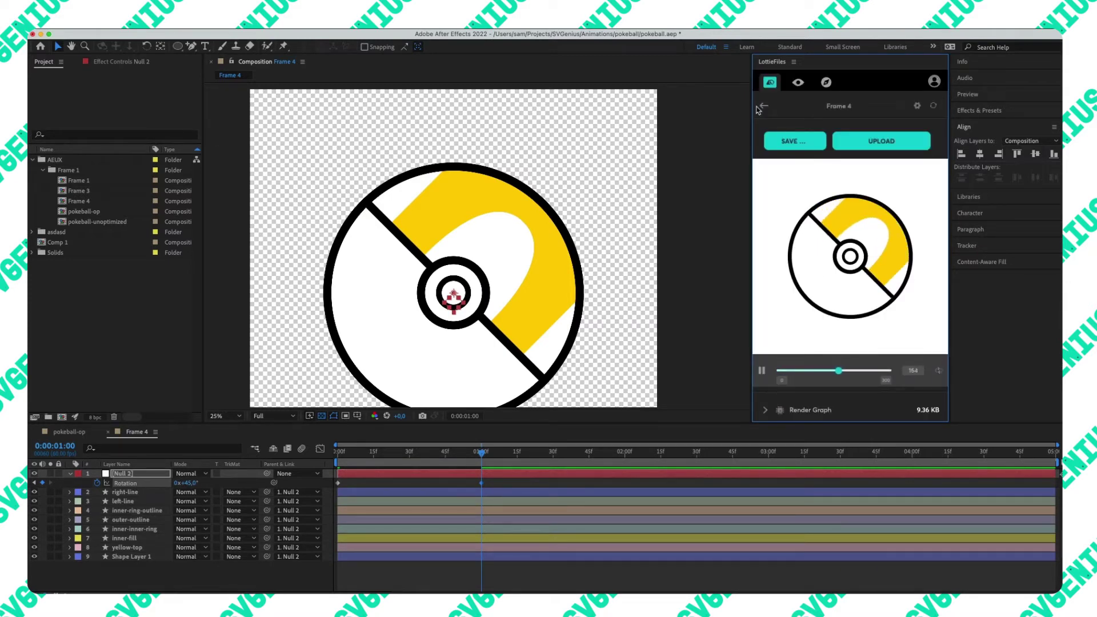
click(765, 105)
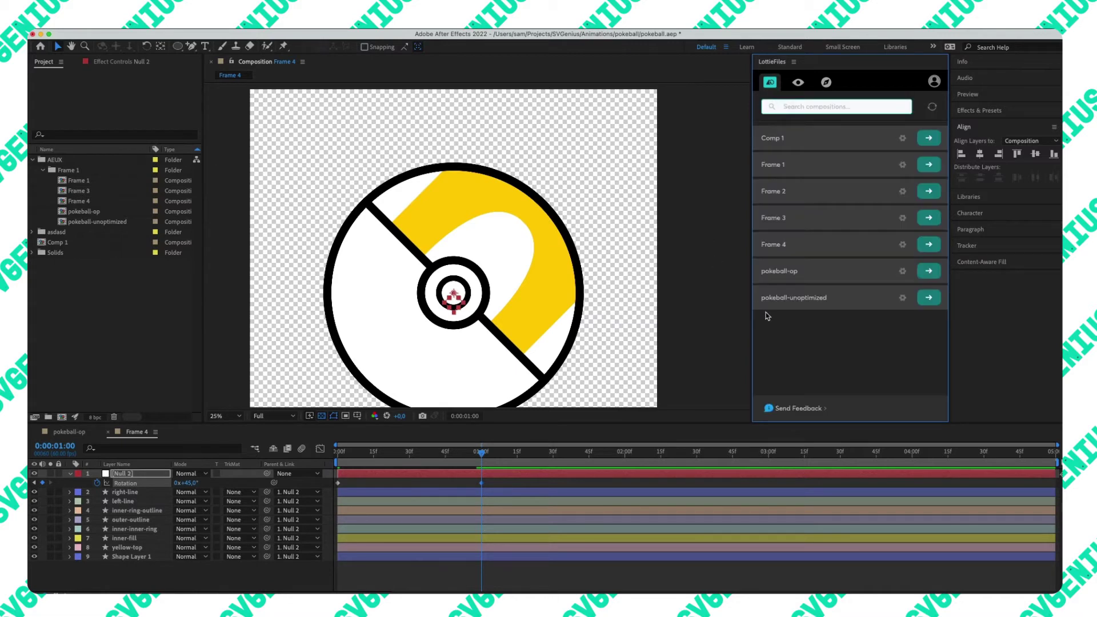
- Deselect the keyframes, zoom out, return the playhead to 0 and enlarge the timeline
drag(491, 486, 335, 476)
click(510, 570)
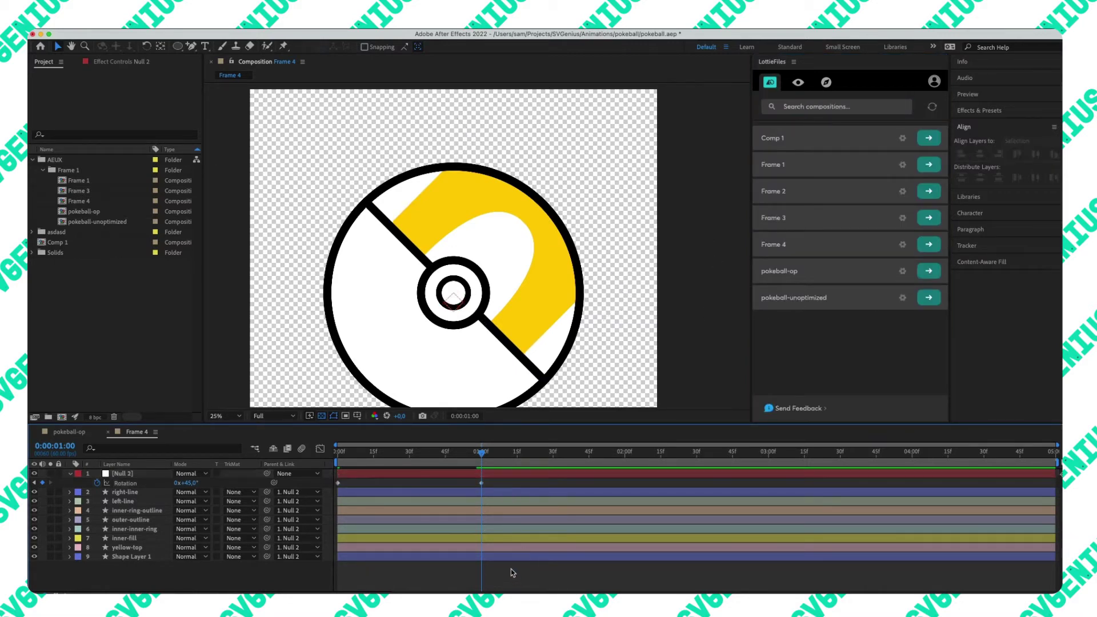
key(comma)
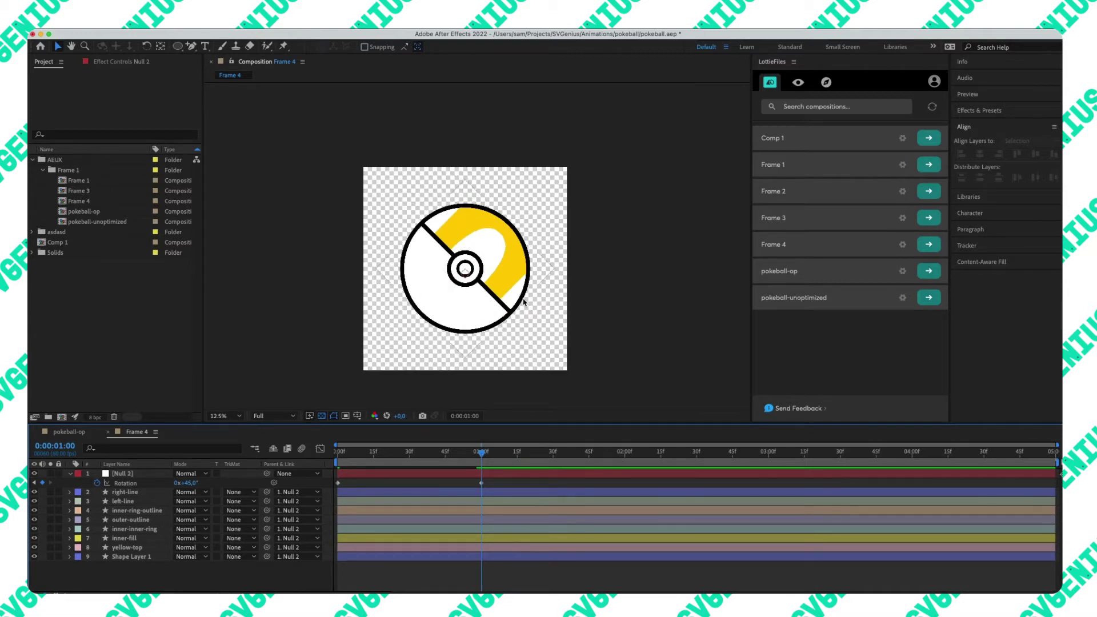
drag(476, 455, 337, 453)
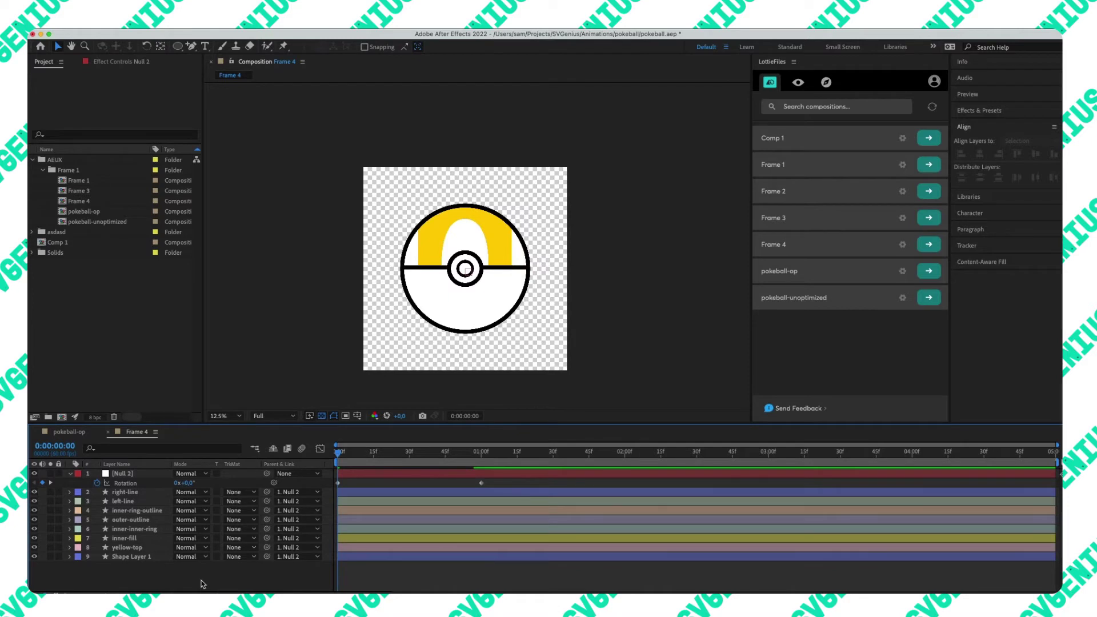
drag(171, 425, 169, 380)
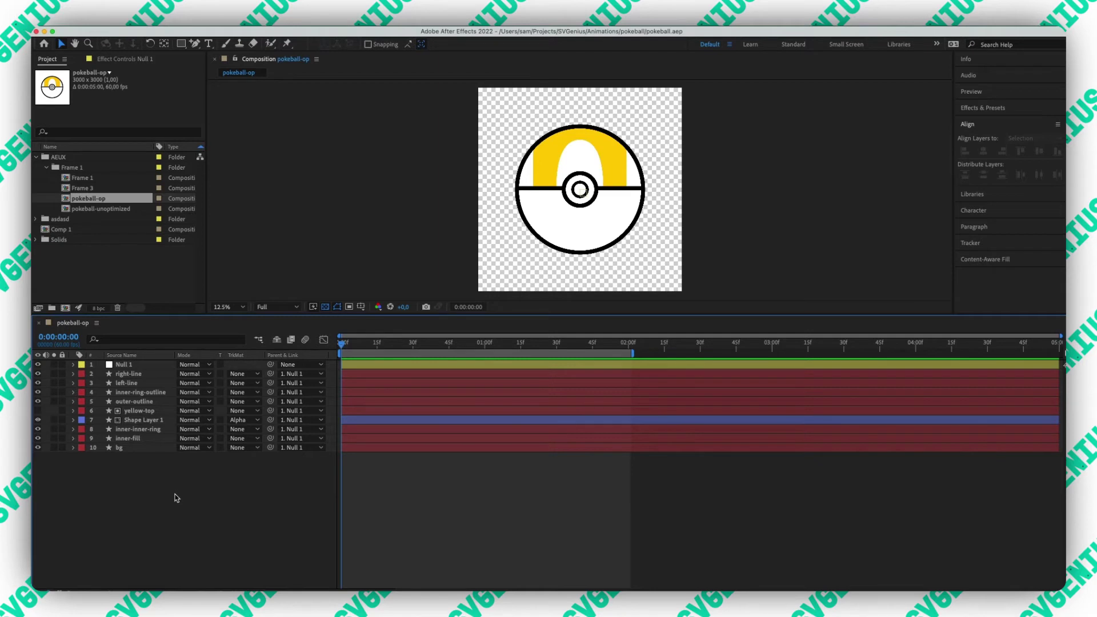
- Inspect Shape Layer 1 and the inner-inner-ring layer in pokeball-op, then deselect all layers
click(145, 421)
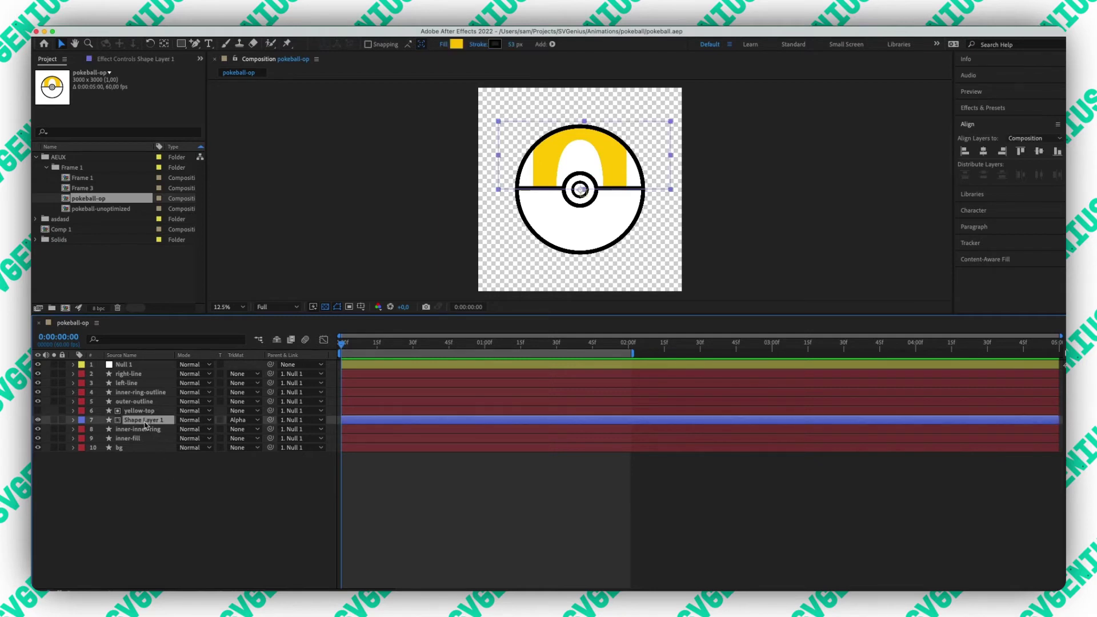
click(145, 432)
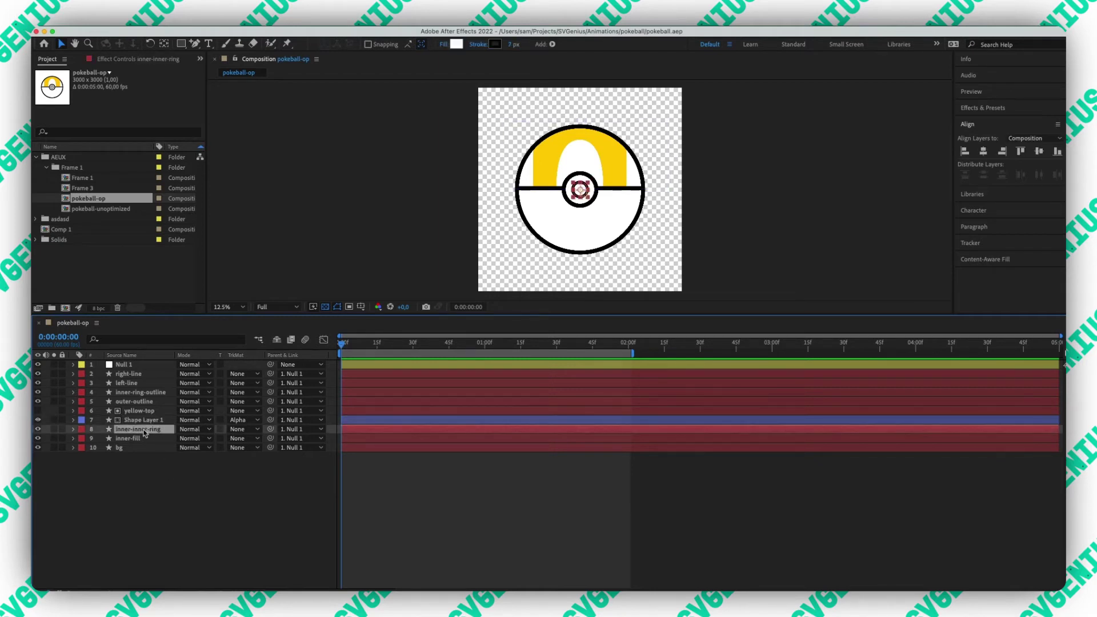
click(138, 422)
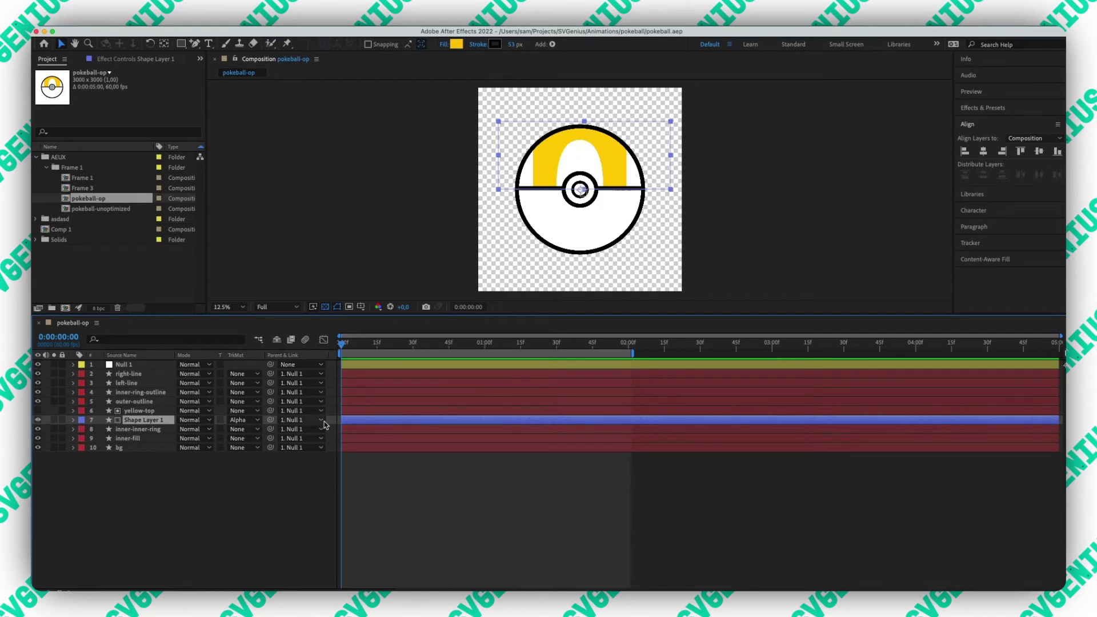
click(165, 492)
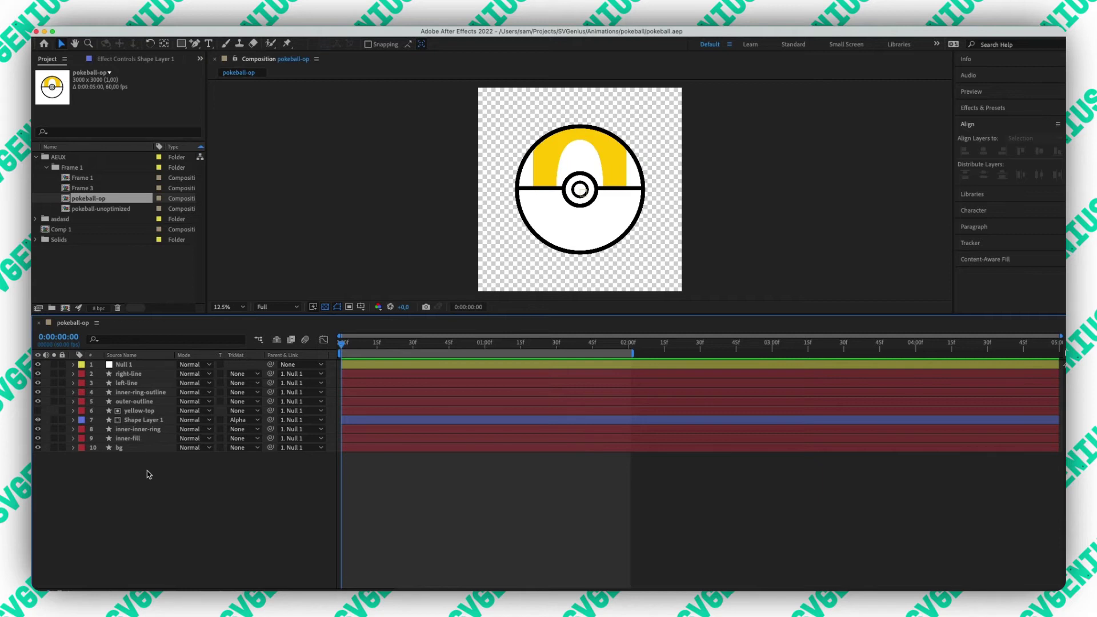
right_click(147, 448)
mouse_move(188, 456)
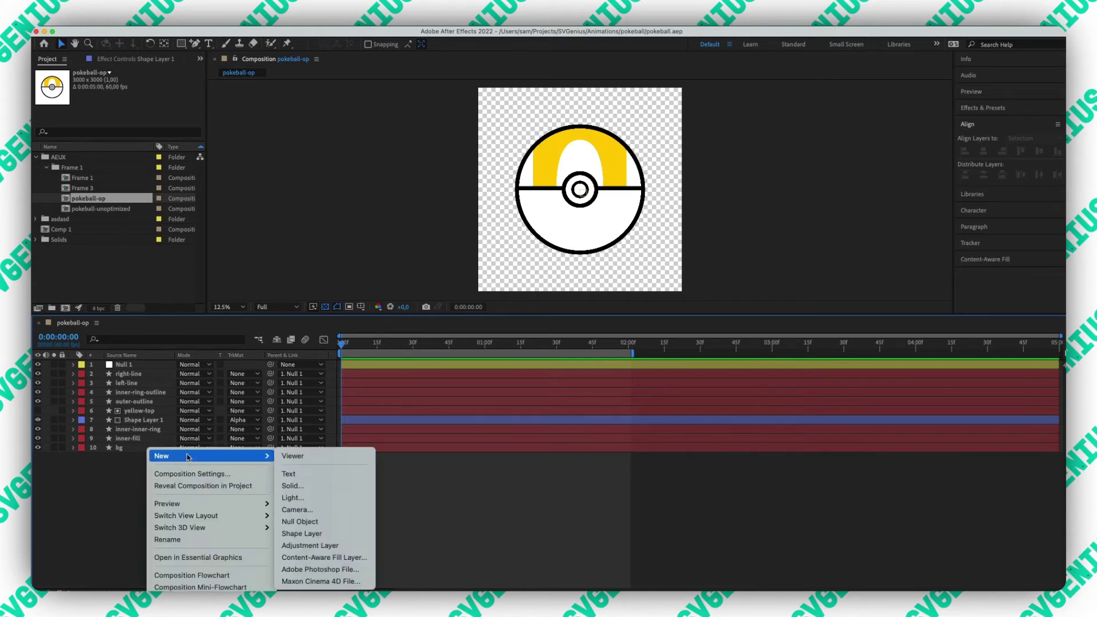
click(343, 537)
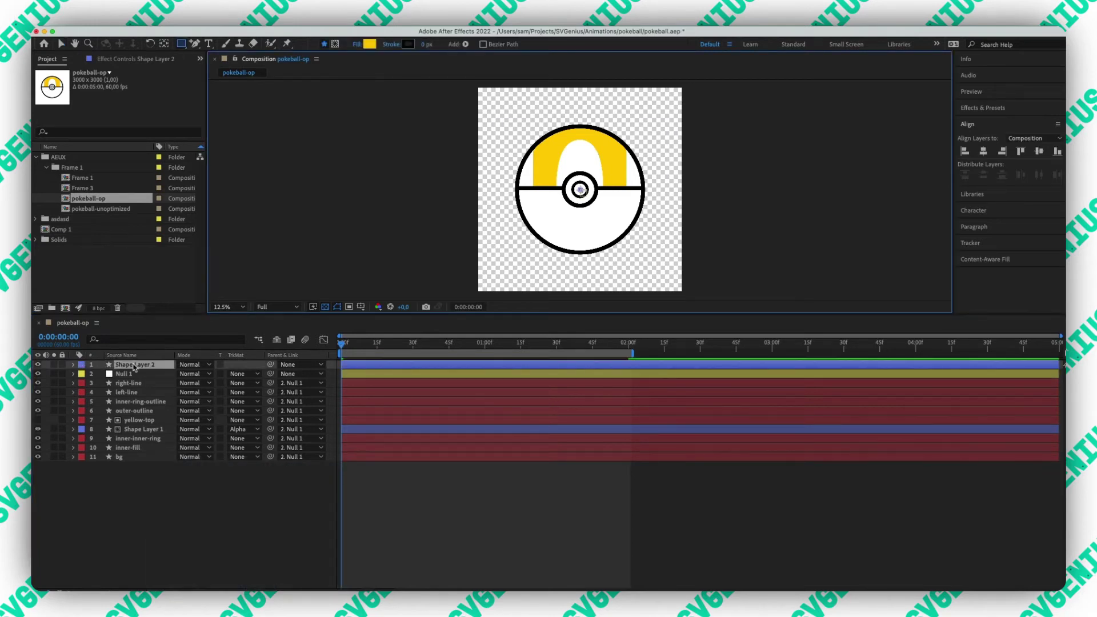
key(q)
key(Return)
text(pokeball)
key(Return)
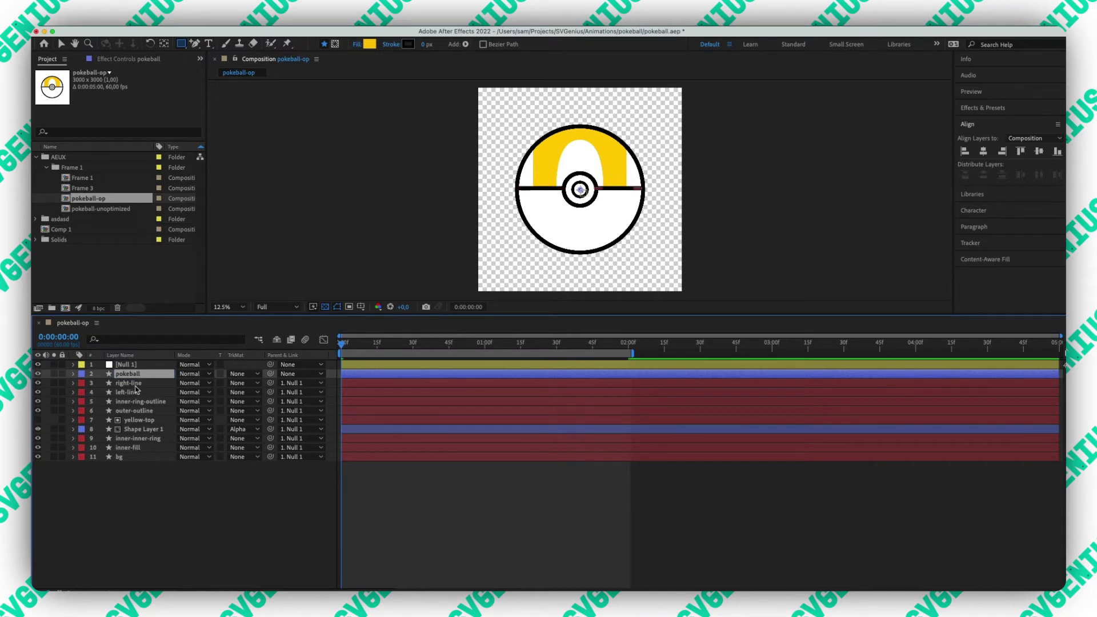
click(137, 382)
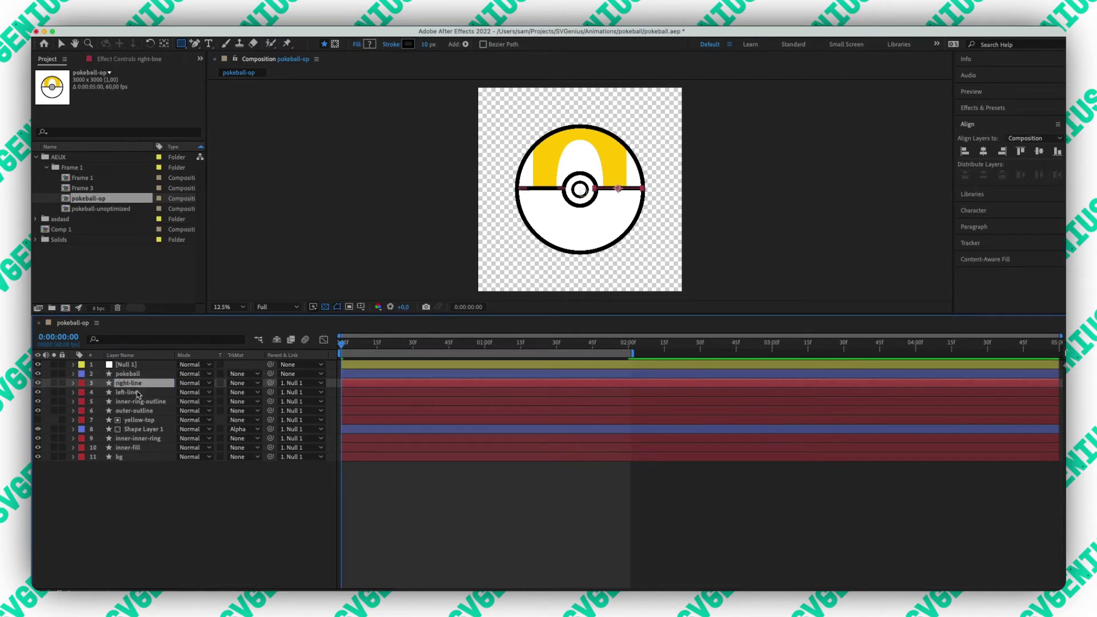
shift+click(126, 456)
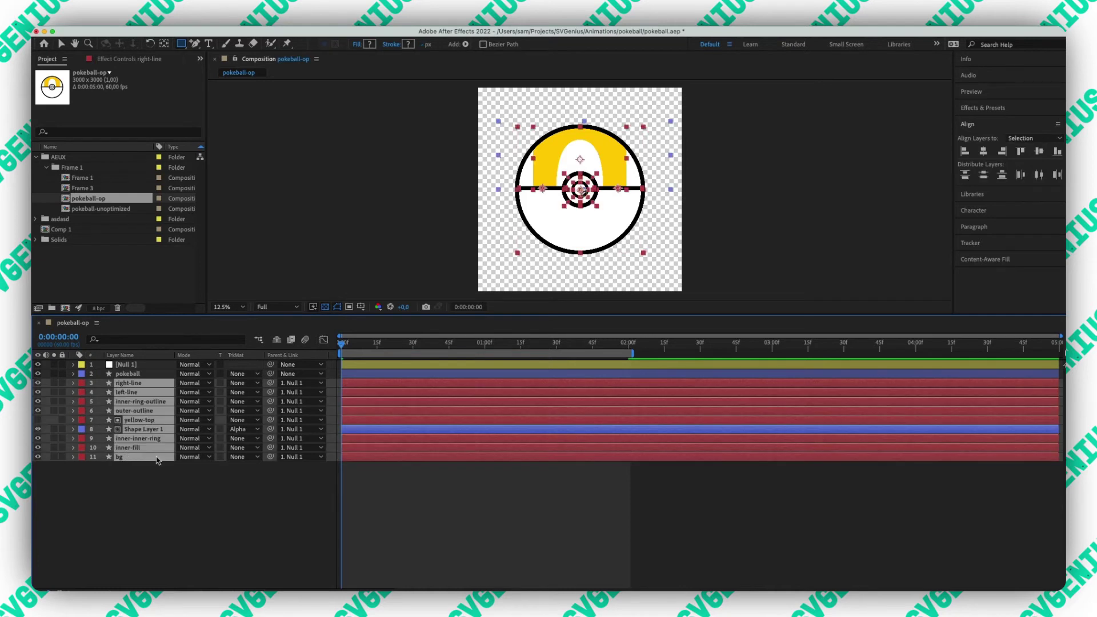
click(165, 480)
click(142, 421)
click(142, 429)
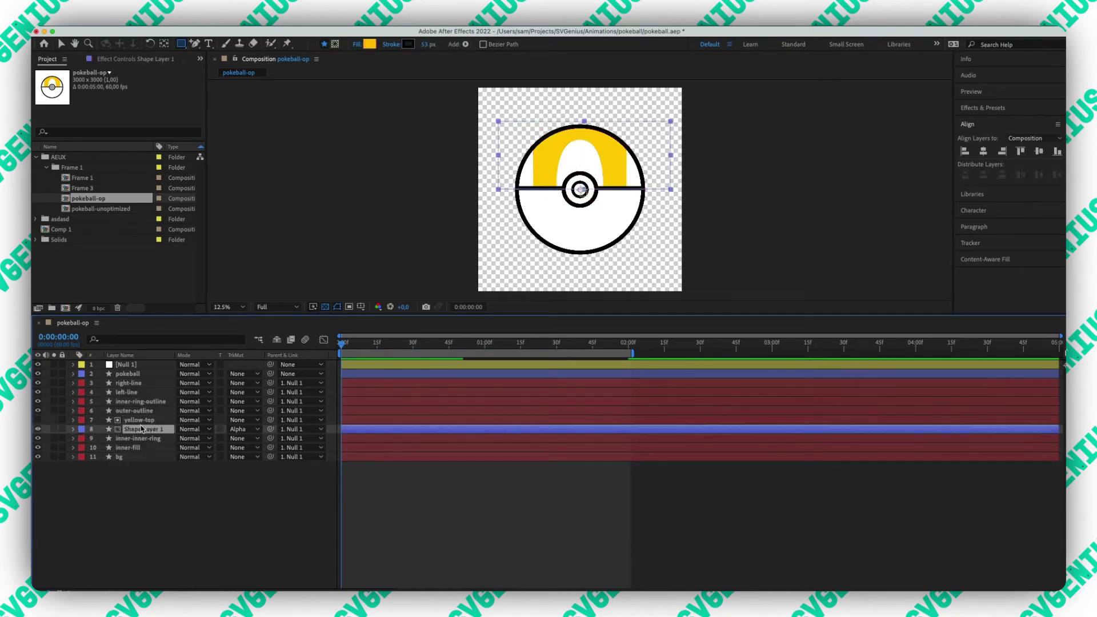
click(148, 475)
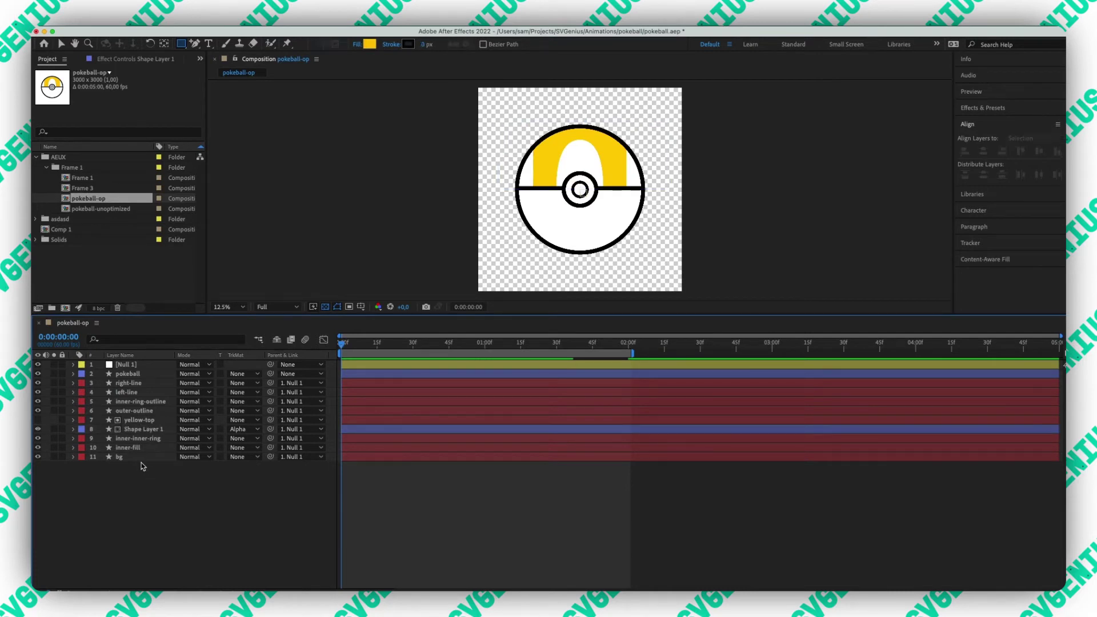
click(133, 383)
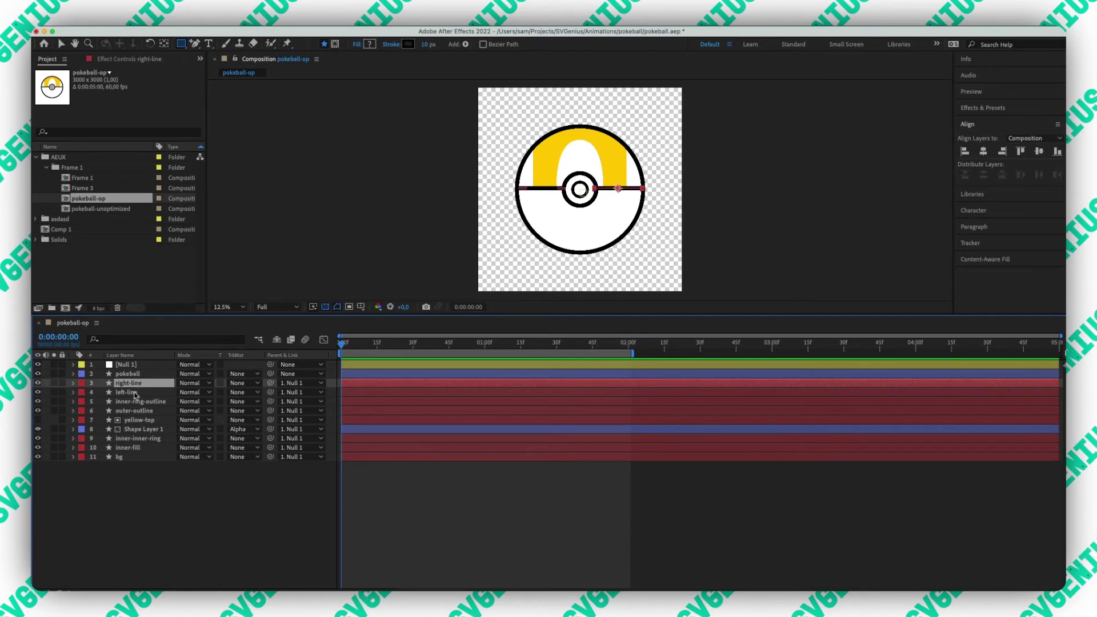
key(period)
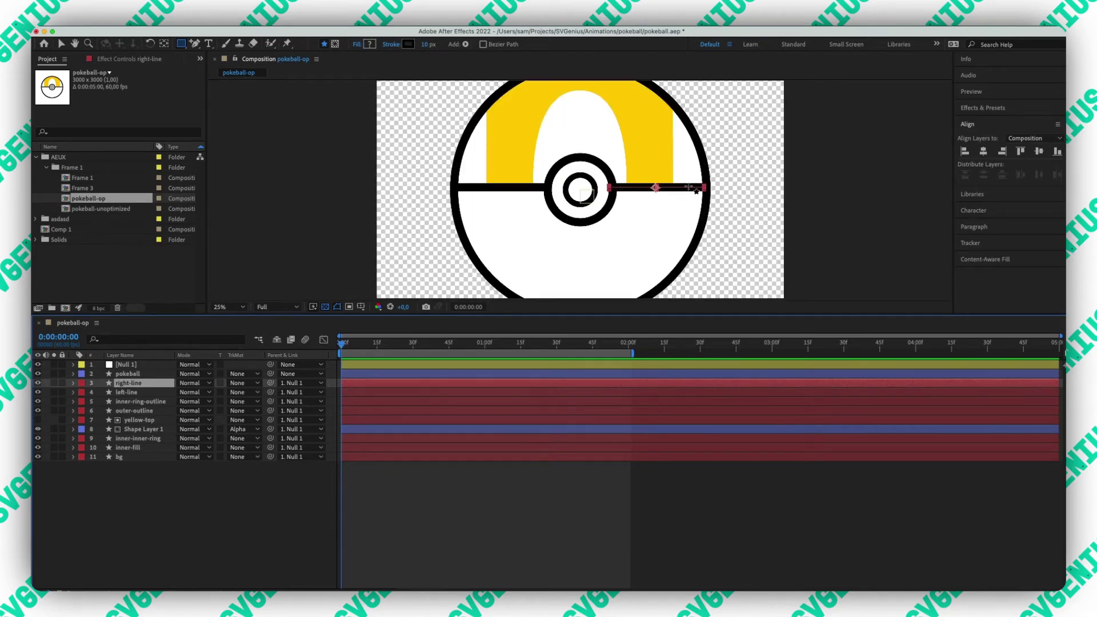
- Paste the right-line shape group into the pokeball layer's Contents
click(72, 383)
click(83, 393)
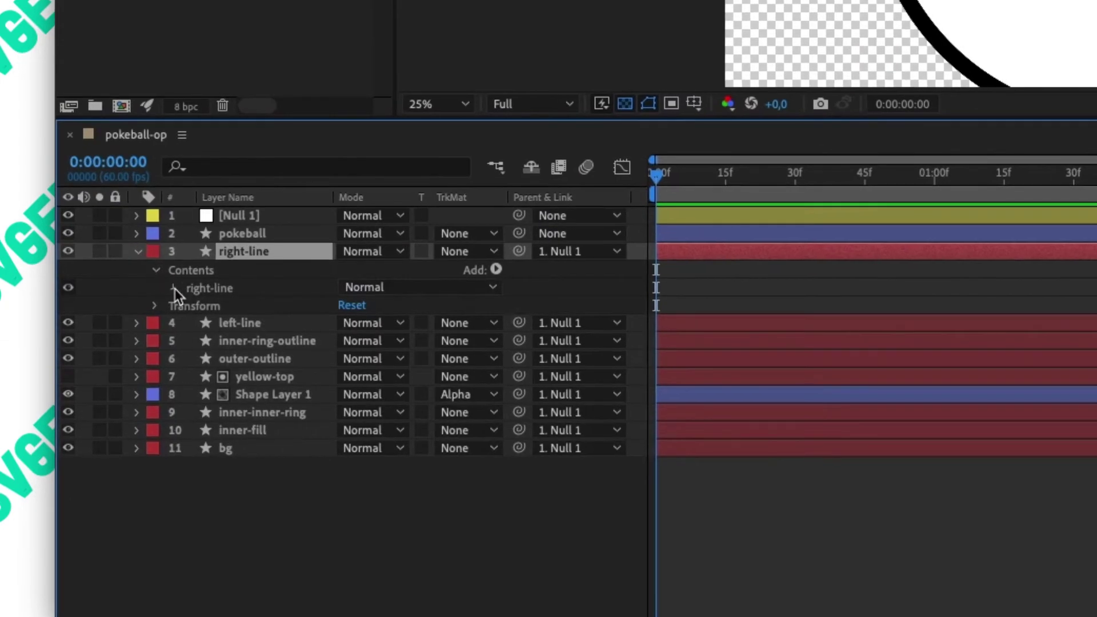
click(174, 288)
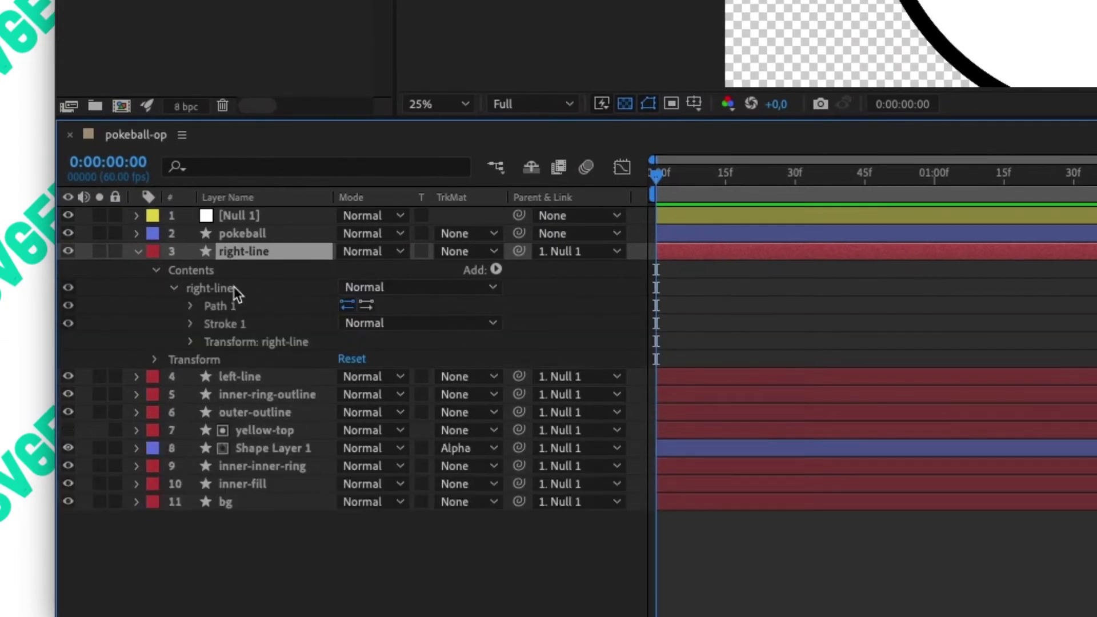
click(235, 289)
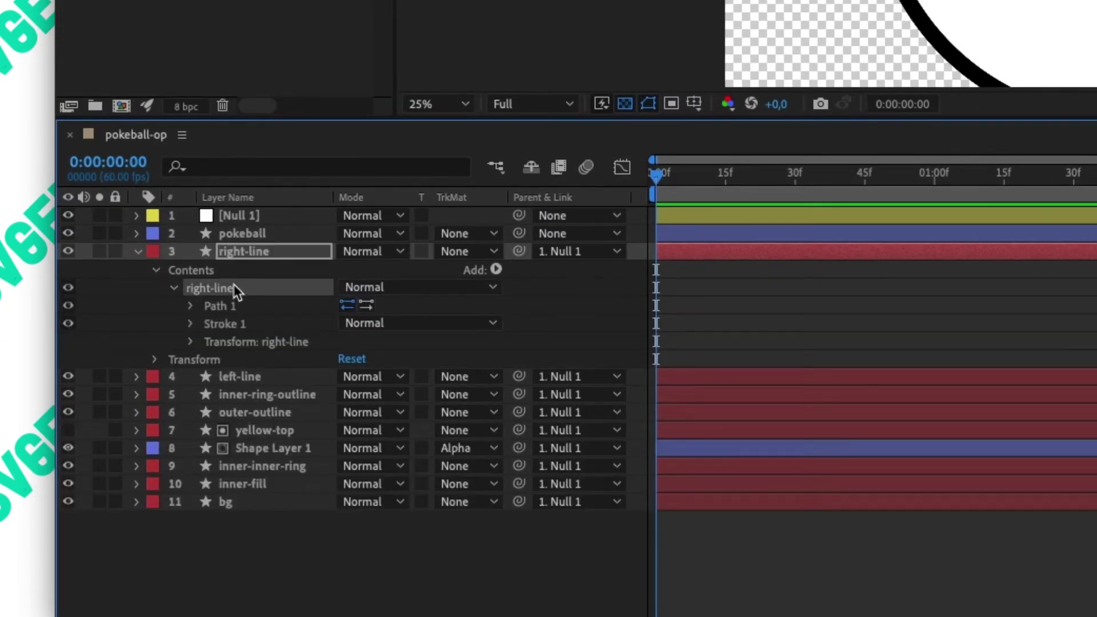
click(129, 235)
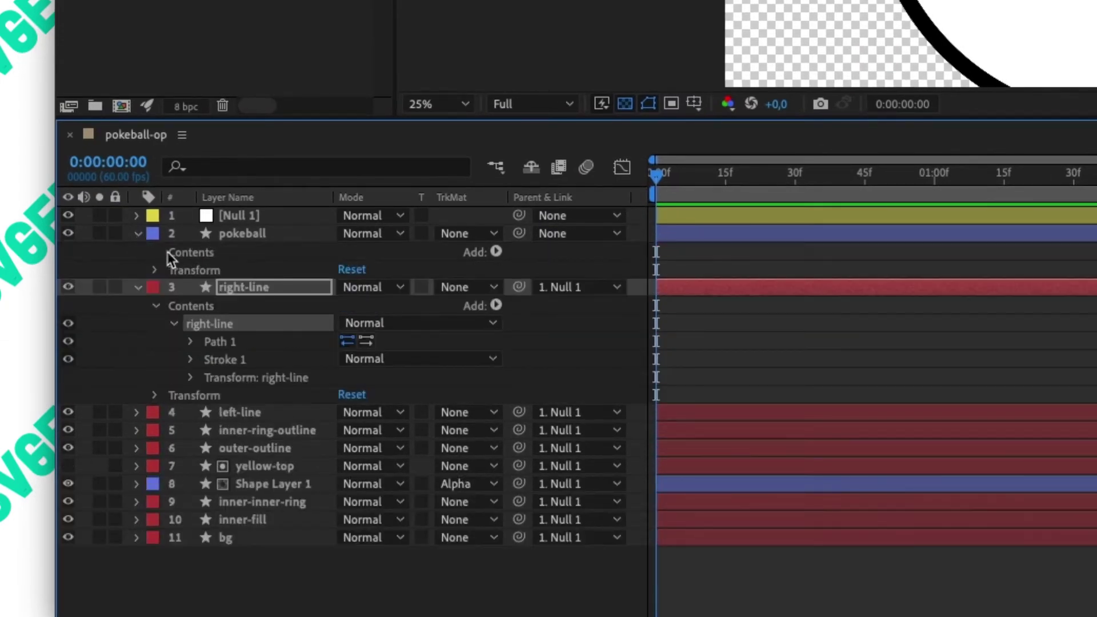
click(197, 254)
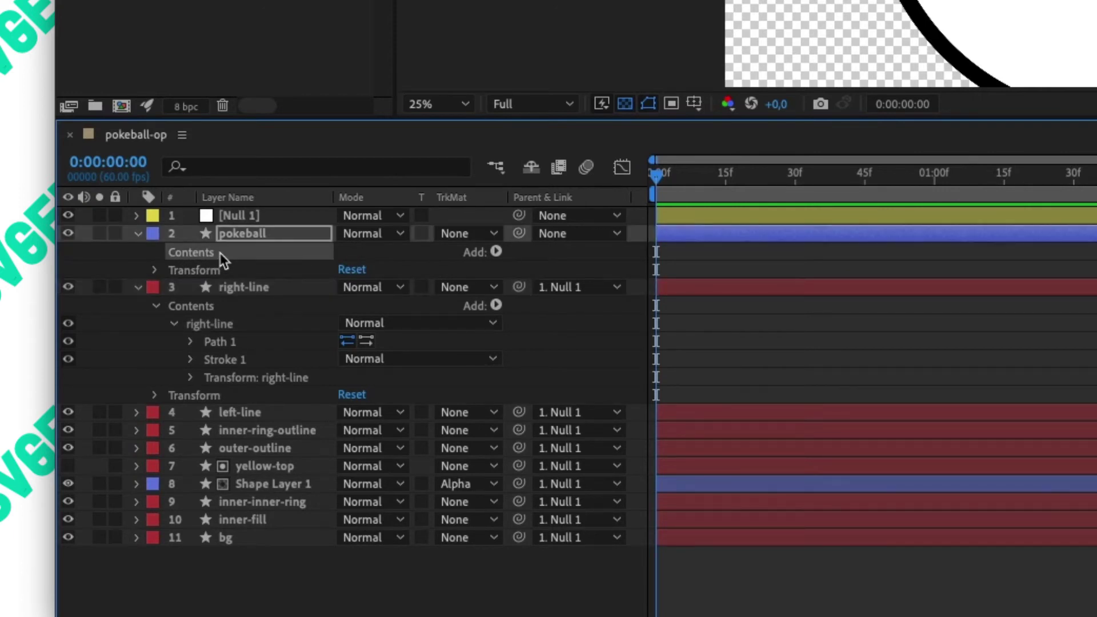
key(ctrl+v)
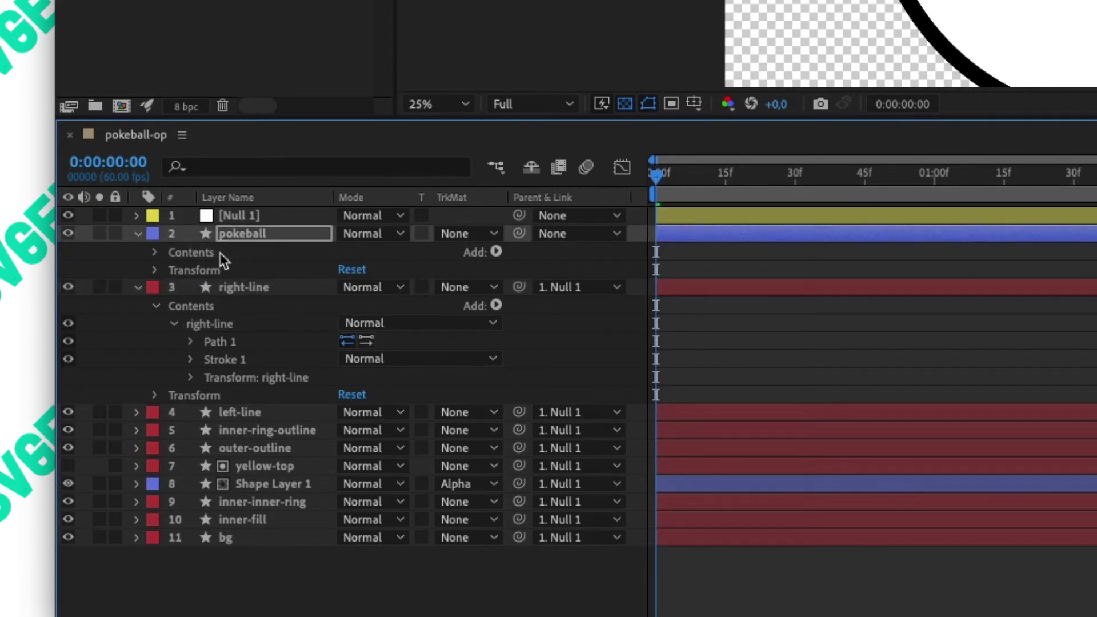
click(153, 253)
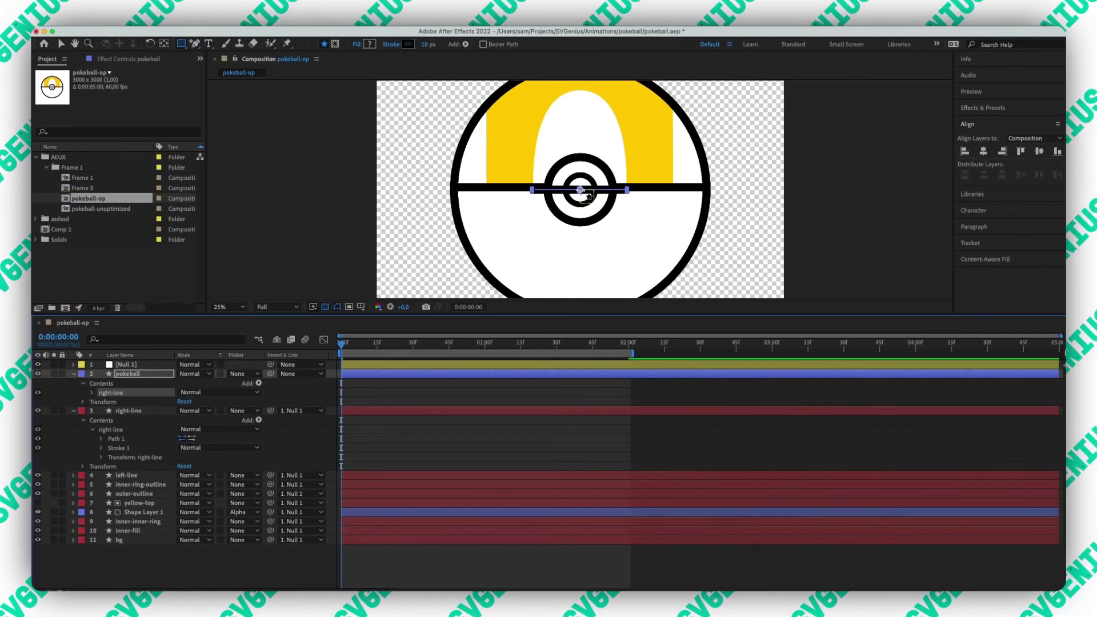
- Move the pasted line's path right to reach the outer outline, and hide the original right-line layer
key(v)
click(594, 196)
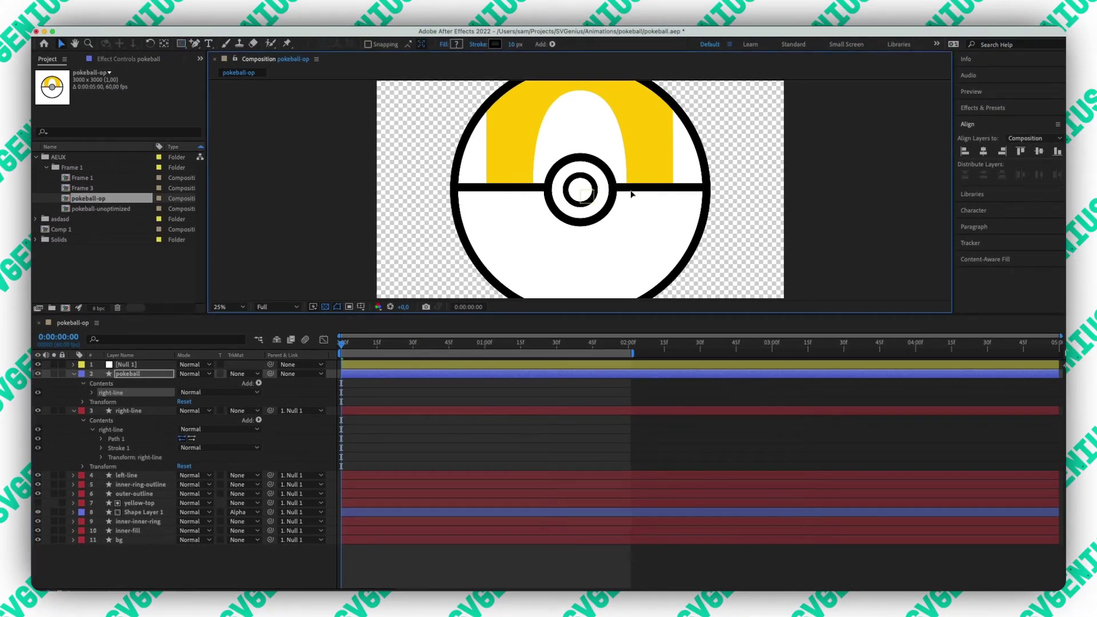
click(129, 393)
double_click(596, 189)
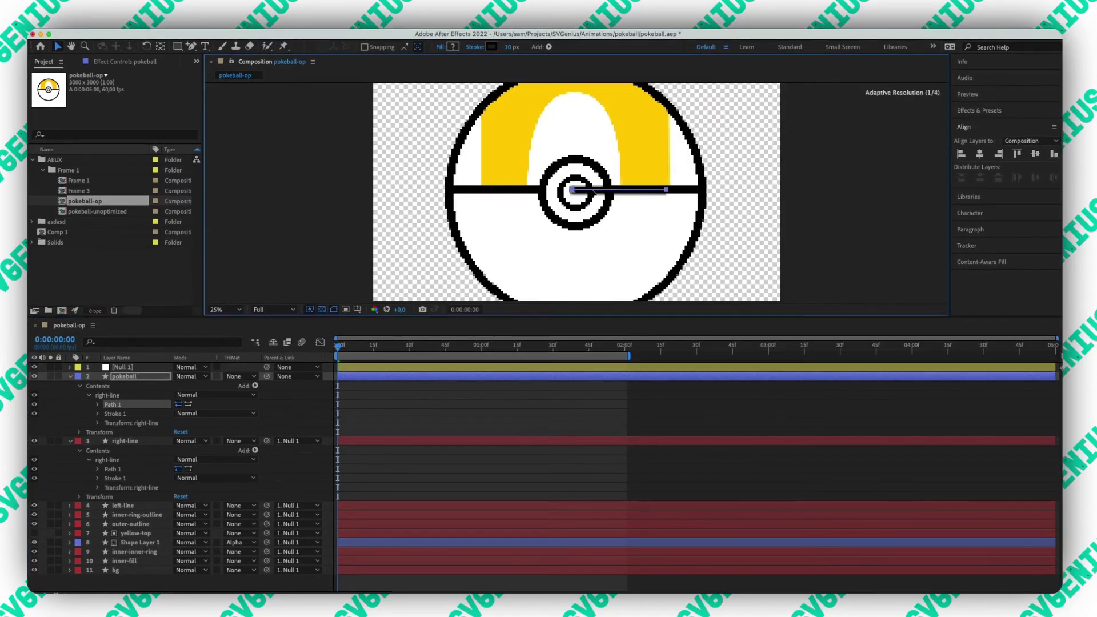
drag(594, 193, 633, 193)
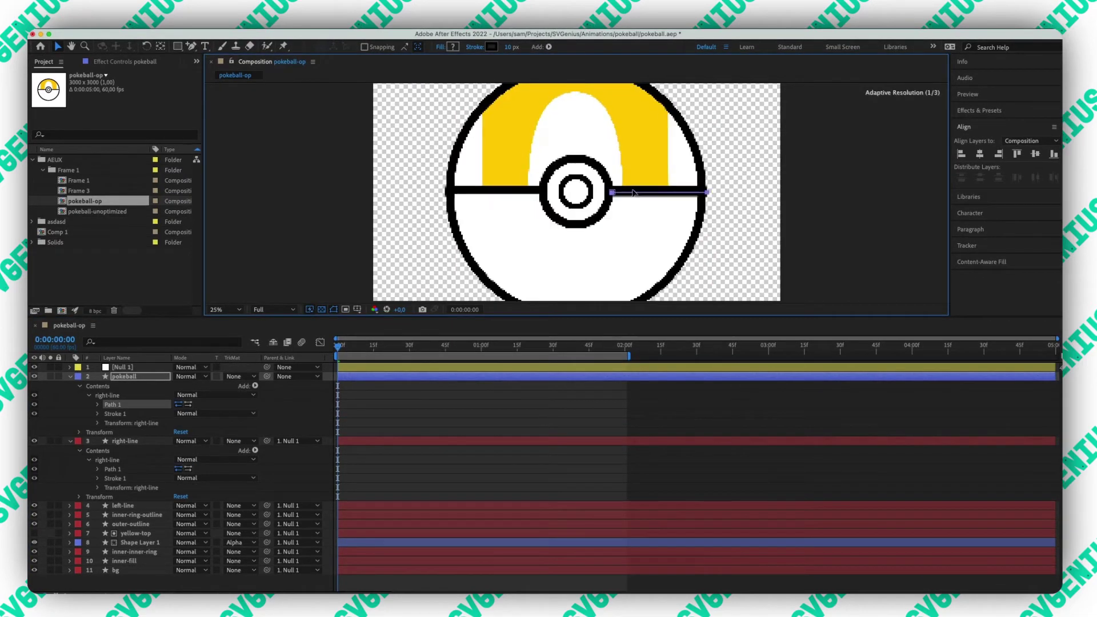
drag(633, 193, 631, 193)
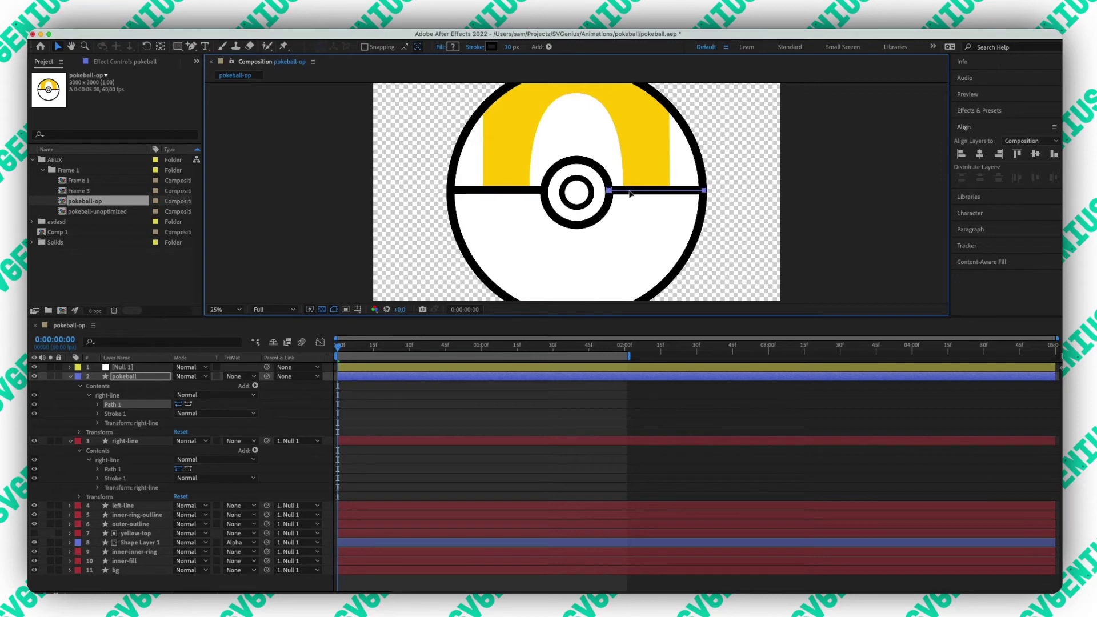
click(131, 445)
click(33, 442)
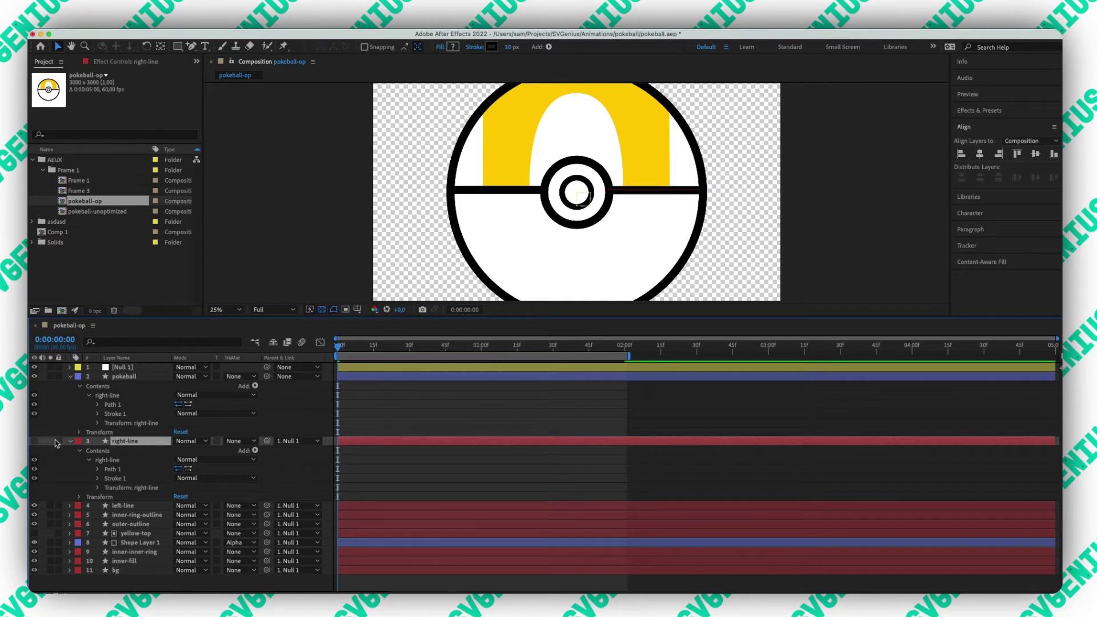
- Lock the right-line layer and copy the left-line shape group into pokeball's Contents
click(57, 441)
click(71, 442)
click(124, 451)
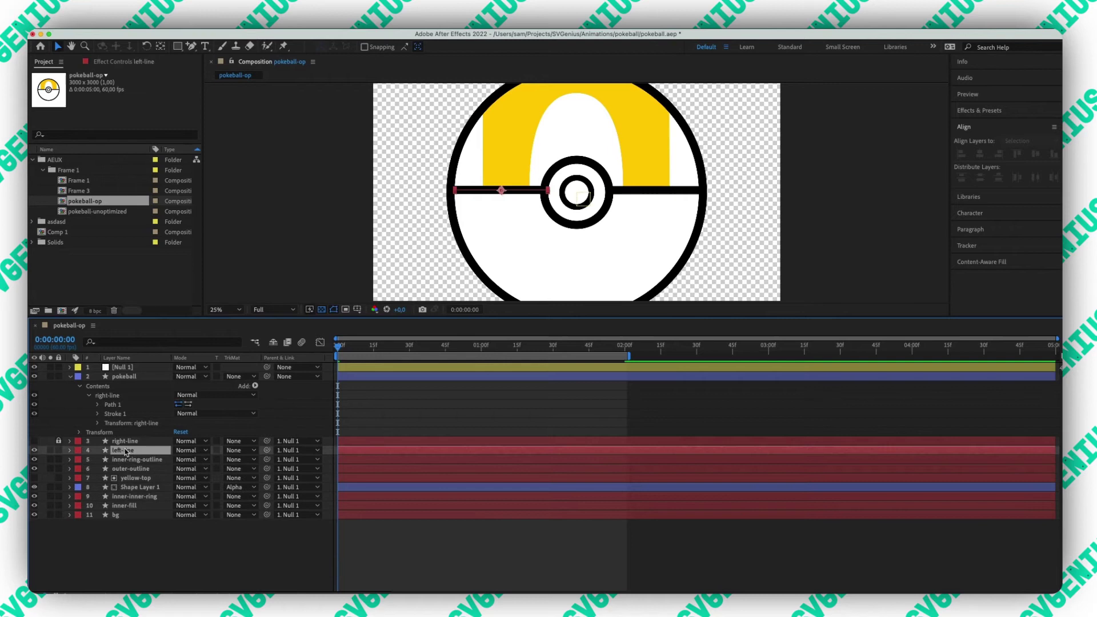
click(69, 451)
click(79, 460)
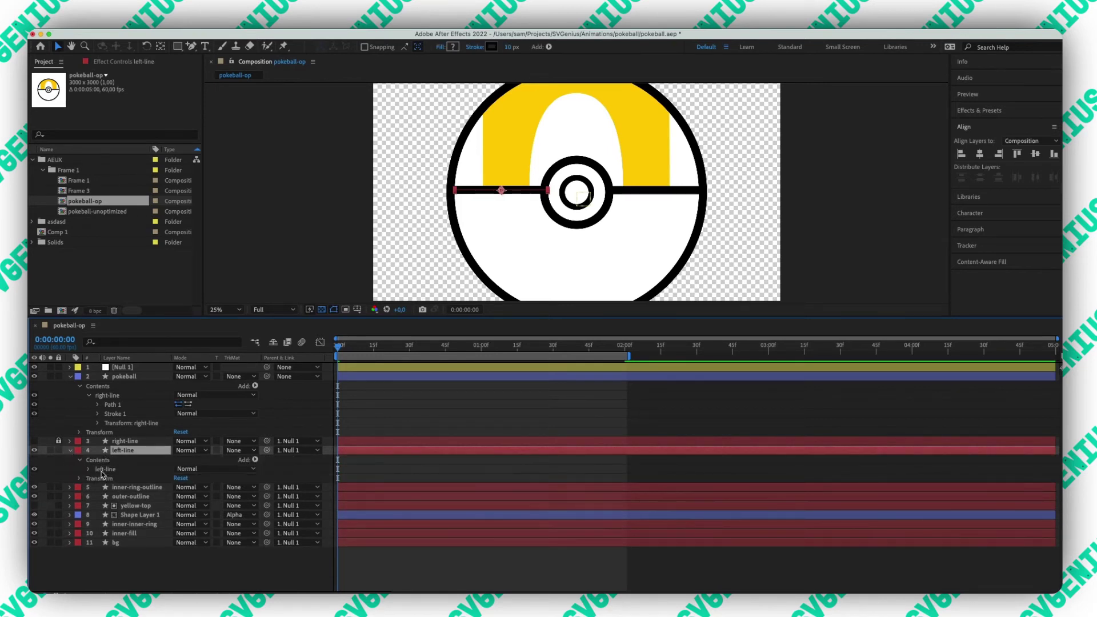
click(90, 469)
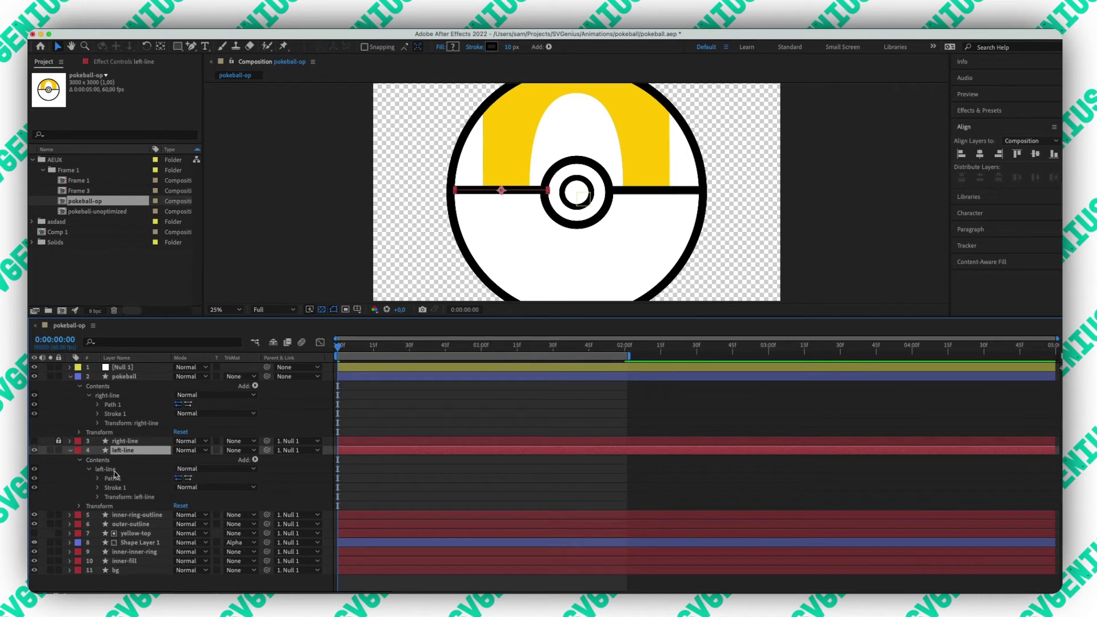
click(105, 469)
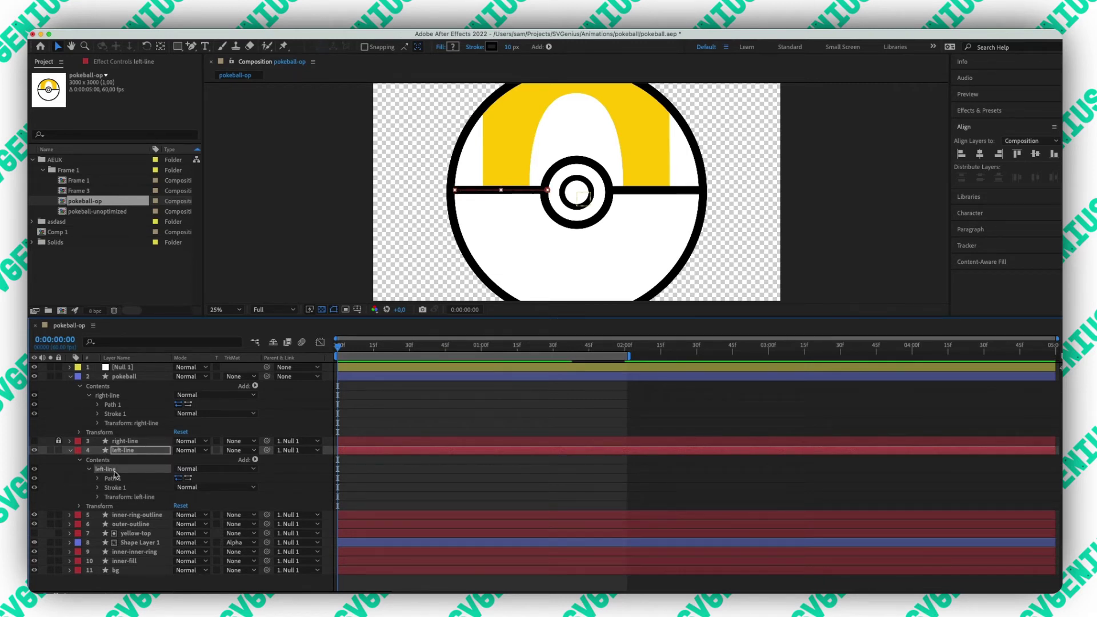
key(super+v)
click(599, 219)
key(super+v)
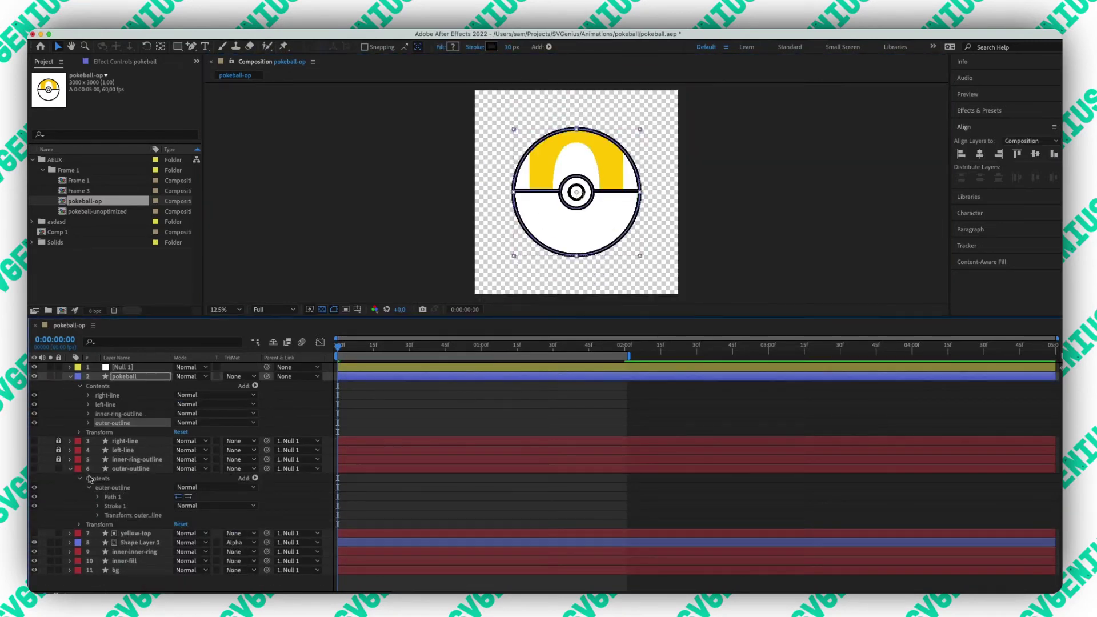
- Copy the outer-outline, inner-inner-ring and bg Ellipse 1 groups into pokeball
click(70, 496)
click(106, 515)
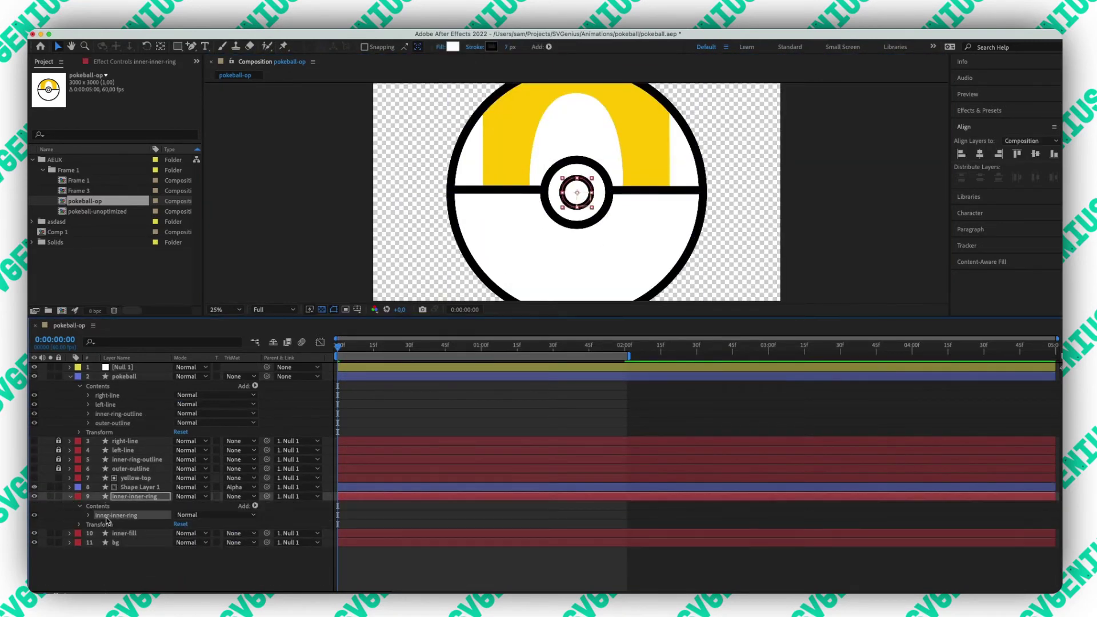
click(192, 531)
click(106, 549)
key(super+c)
scroll(171, 457, up, 5)
click(124, 377)
key(super+v)
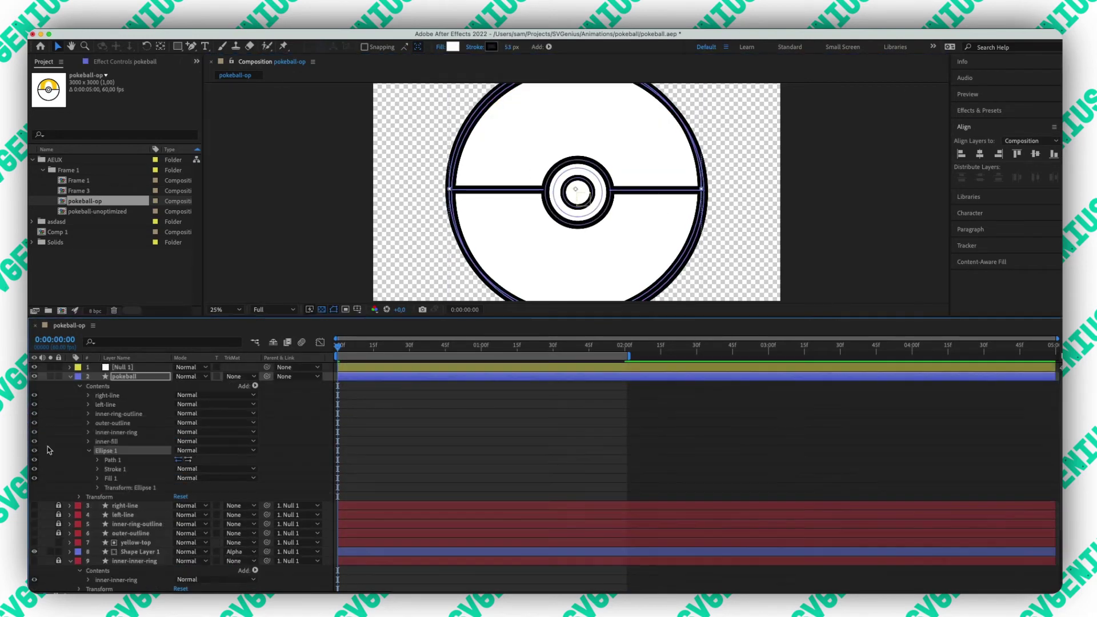
- Move pokeball below Shape Layer 1, collapse its contents, and save the project
key(super+bracketleft)
key(super+bracketleft)
key(super+bracketleft)
key(super+bracketleft)
key(super+bracketleft)
key(super+bracketleft)
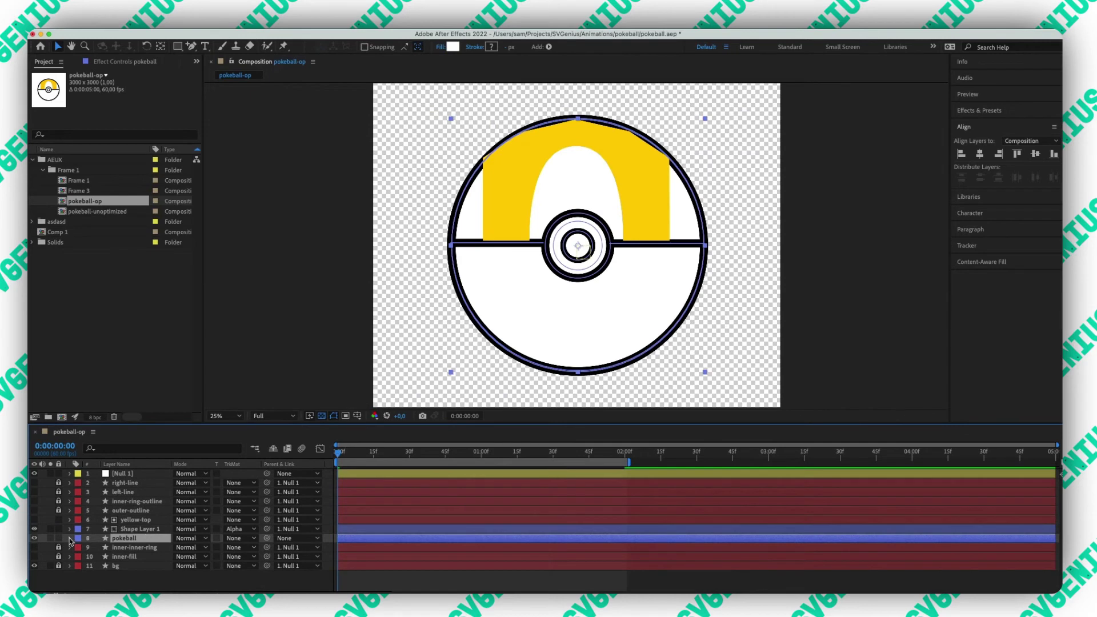
click(109, 557)
key(u)
click(448, 583)
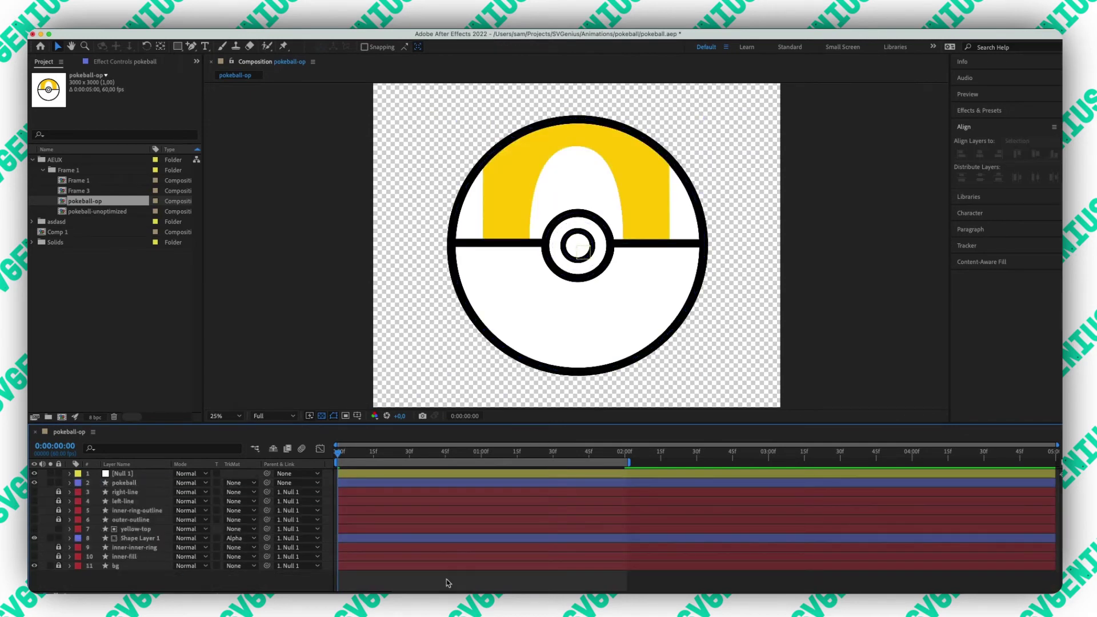
key(super+s)
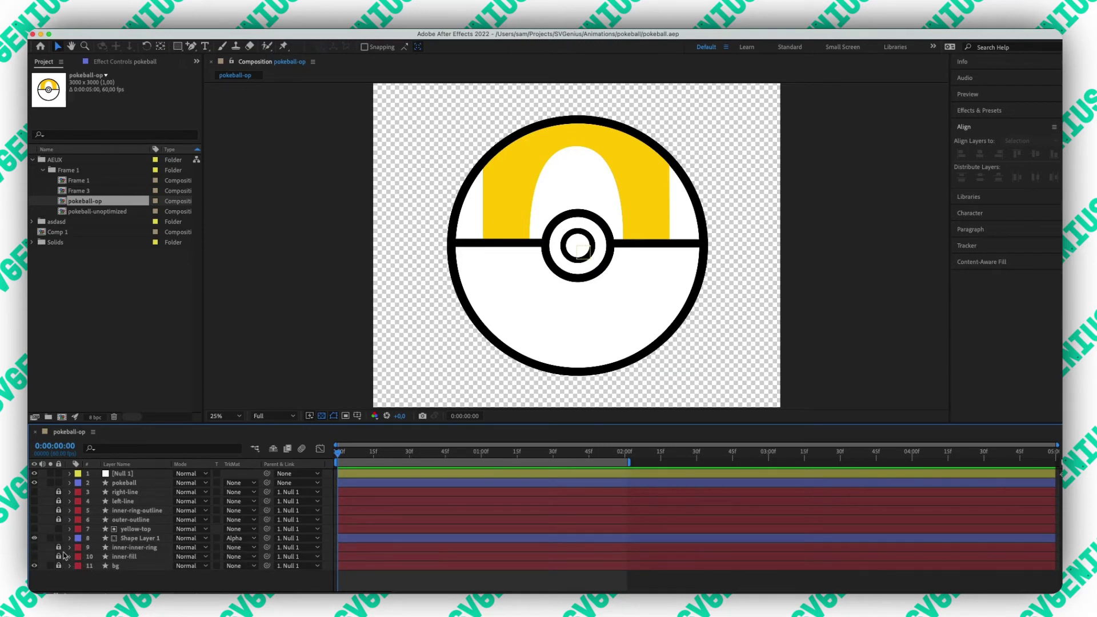
- Delete the redundant inner-inner-ring and inner-fill layers
click(124, 553)
drag(124, 553, 55, 559)
click(124, 556)
shift+click(124, 541)
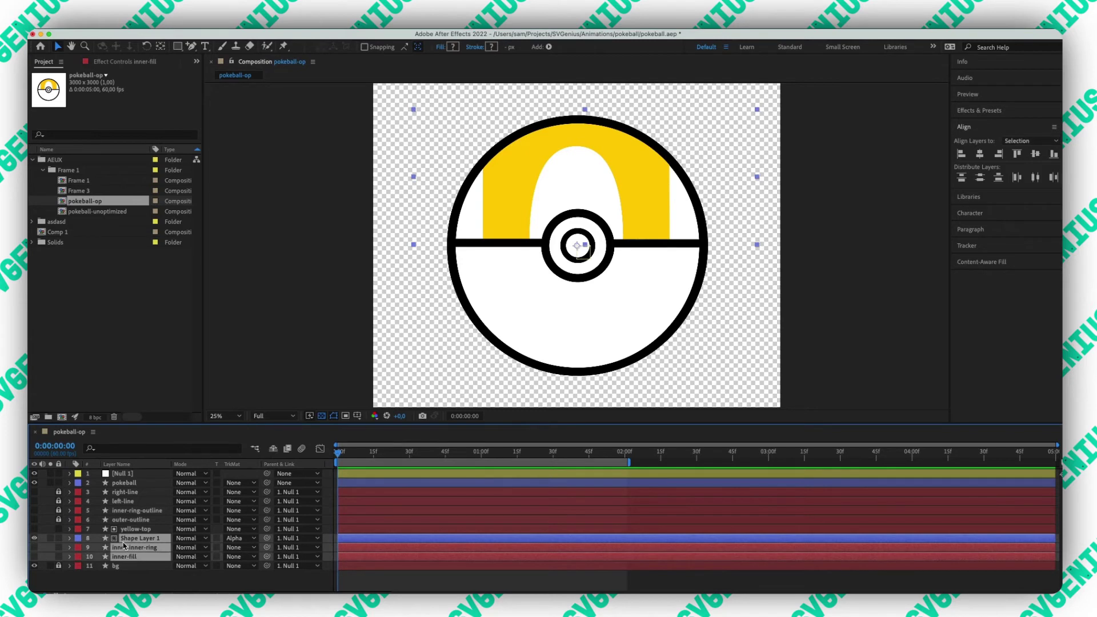
shift+click(127, 548)
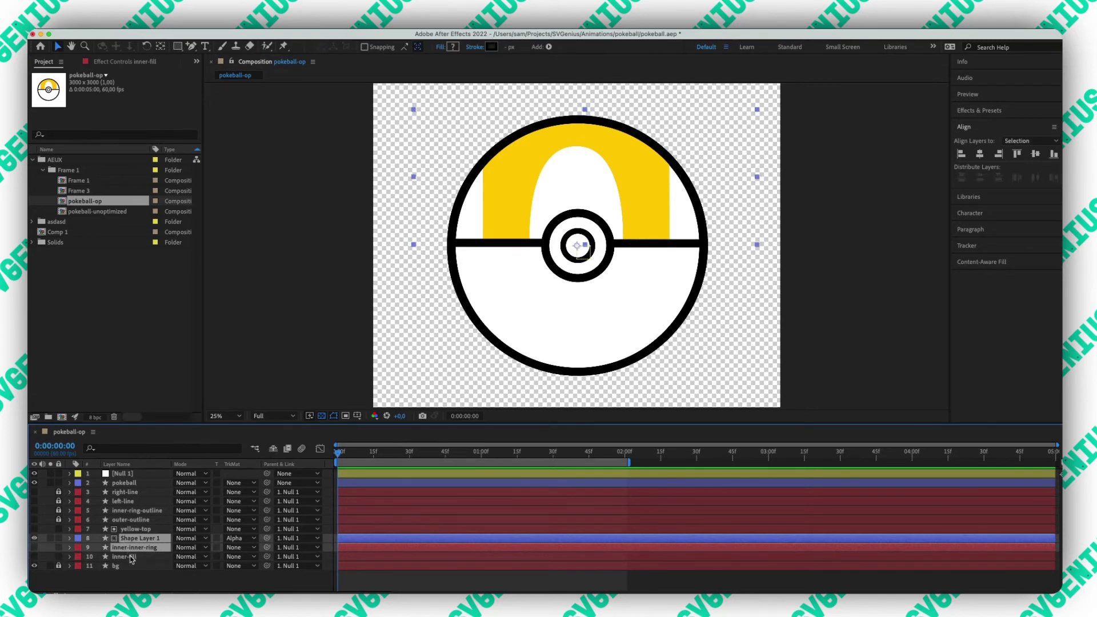
click(130, 554)
key(Delete)
click(129, 548)
key(Delete)
- Unlock and delete the four redundant line and ring layers, right-line through outer-outline
drag(58, 519, 58, 492)
click(125, 492)
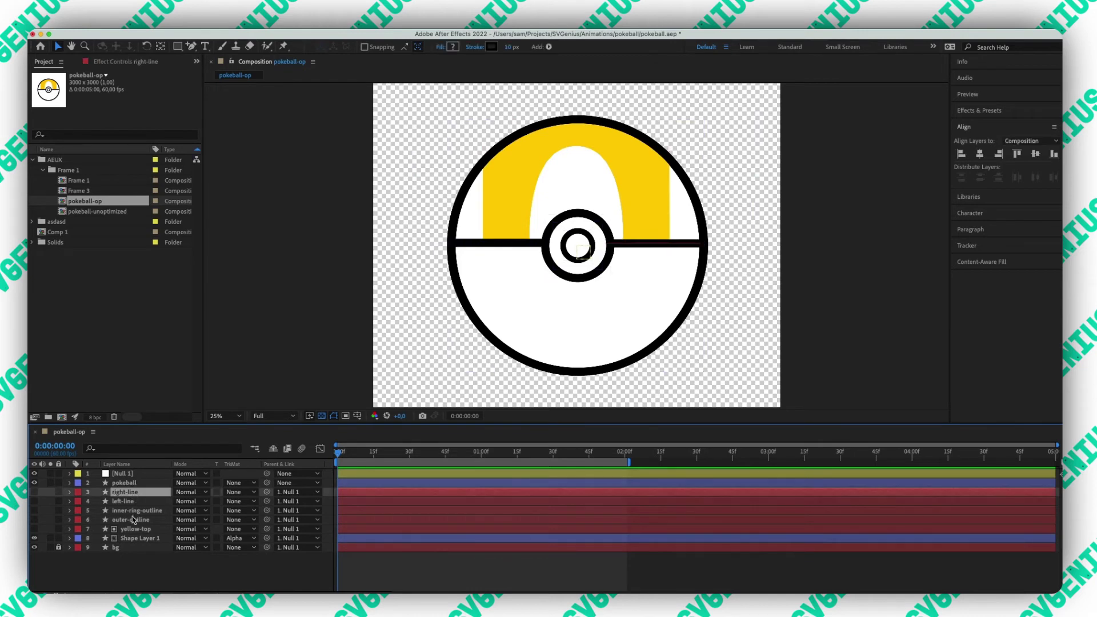
shift+click(133, 519)
key(Delete)
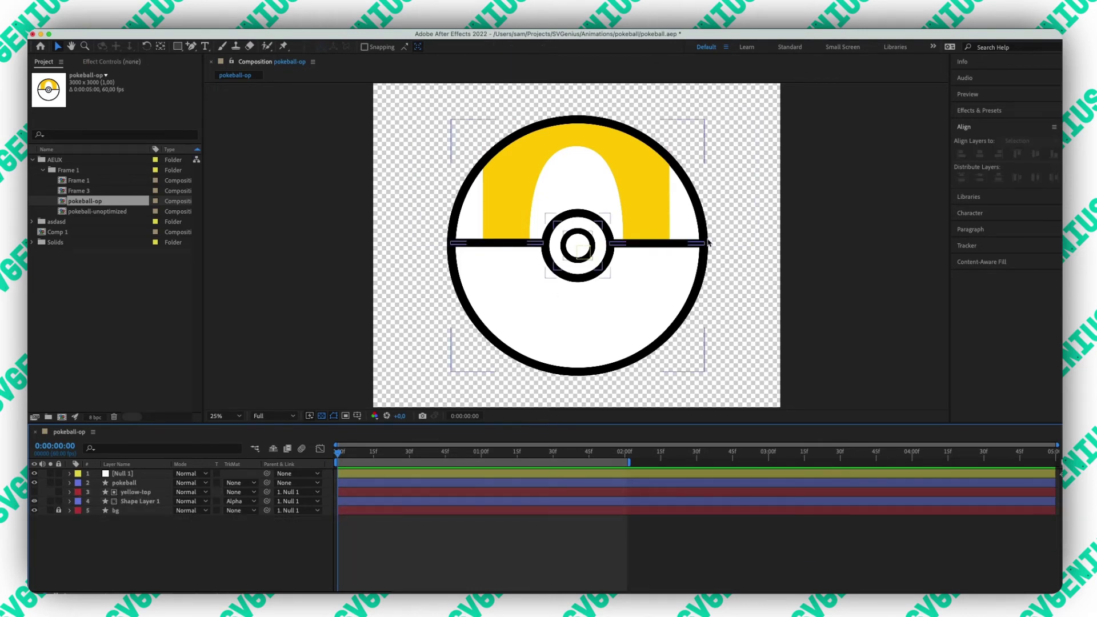
- Lock yellow-top, Shape Layer 1 and bg, then expand the pokeball layer's contents
click(59, 511)
click(137, 492)
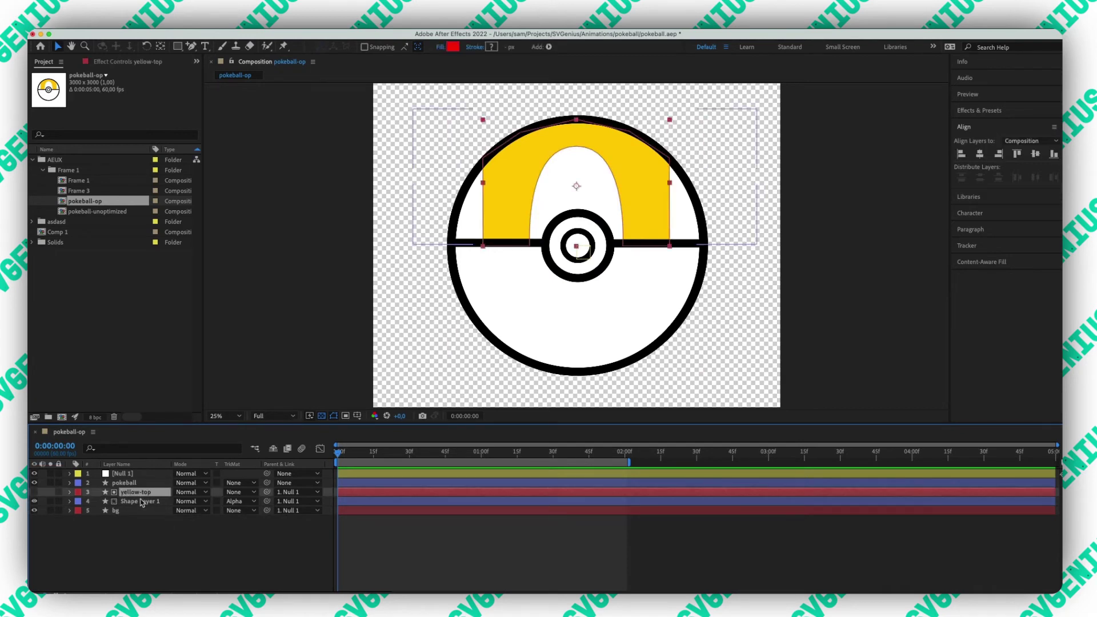
click(141, 501)
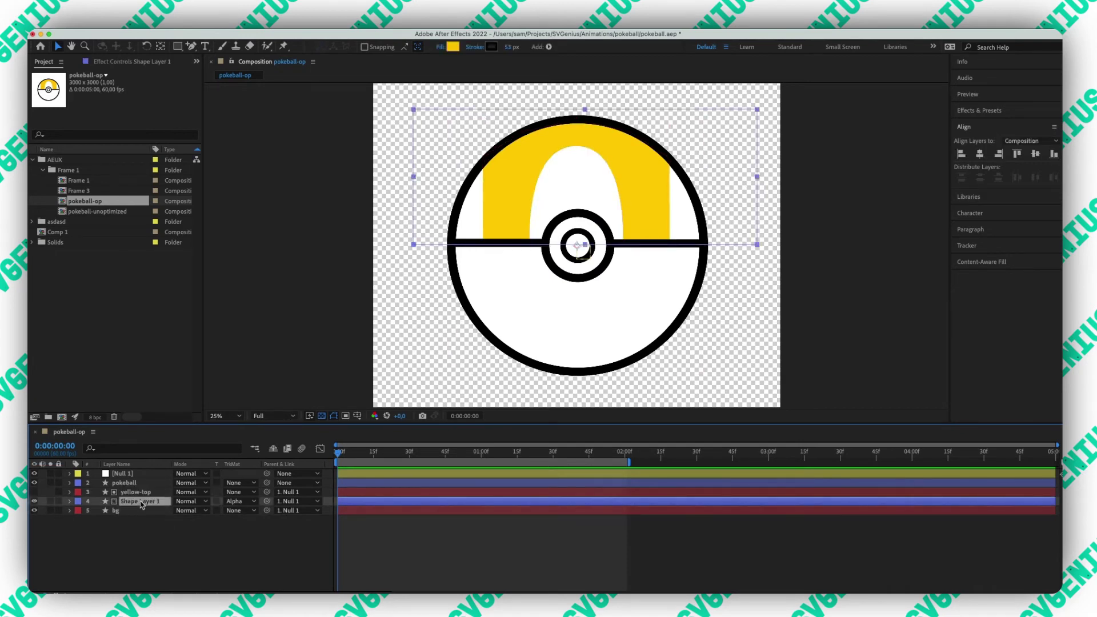
click(141, 510)
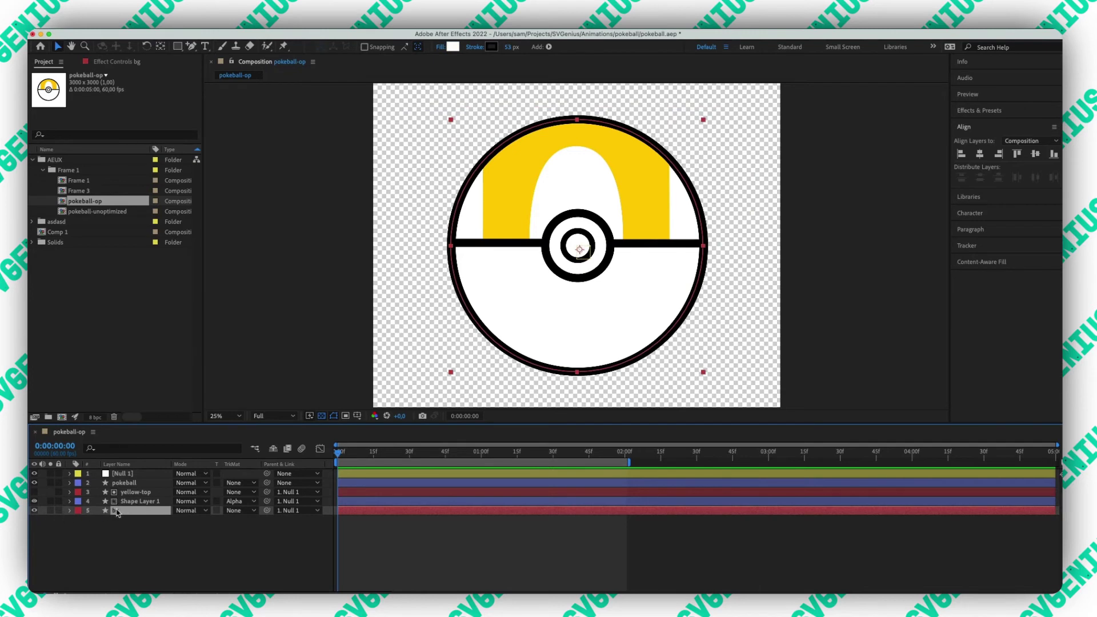
drag(58, 492, 59, 516)
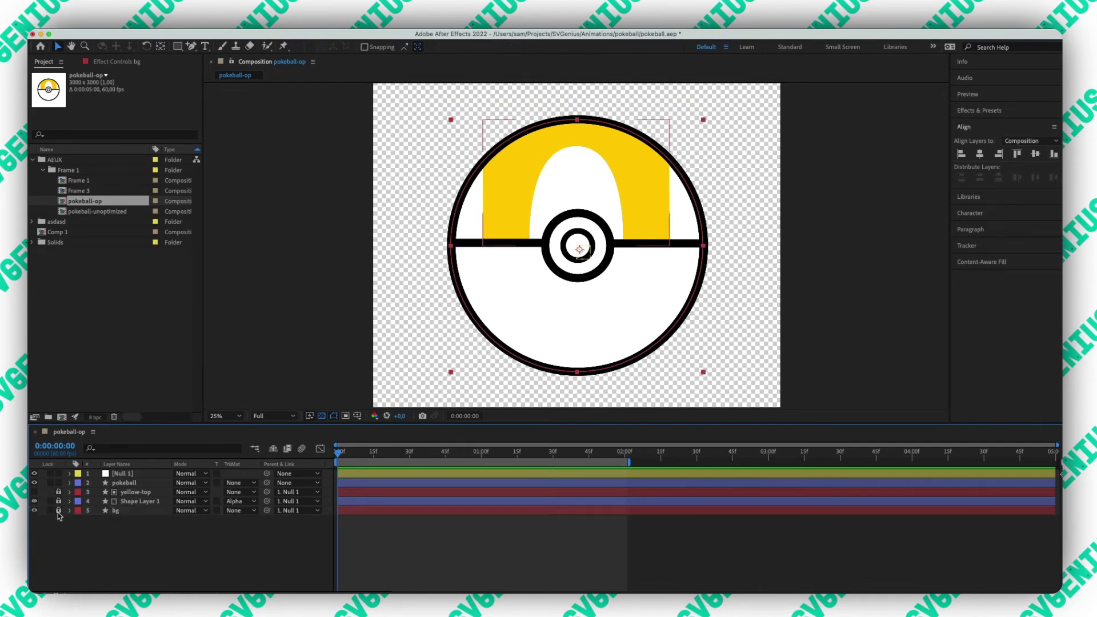
click(127, 483)
click(70, 483)
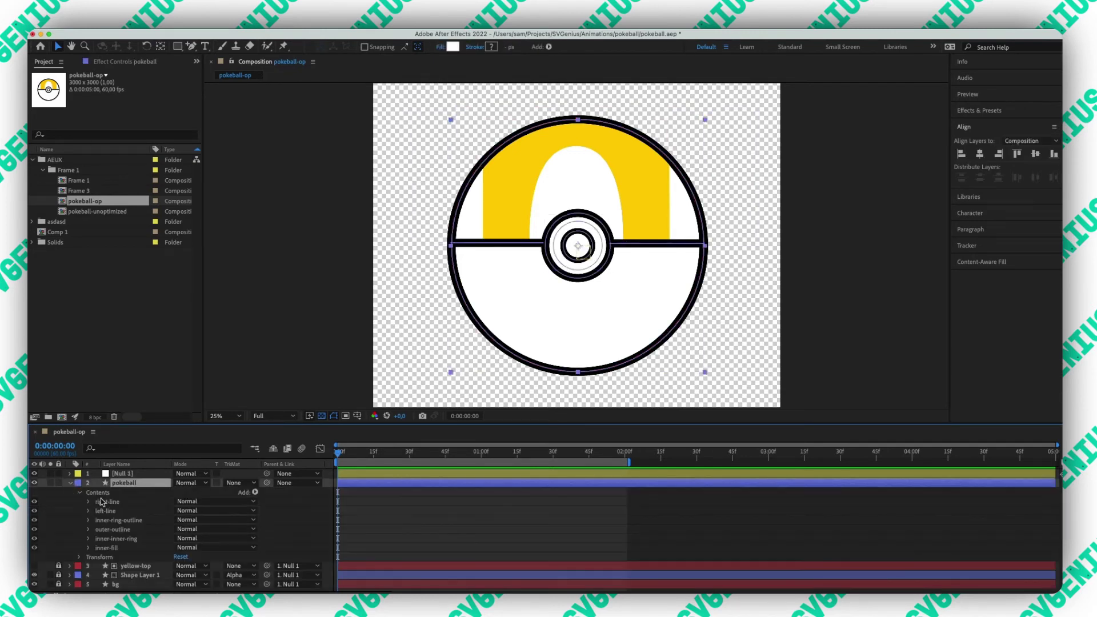
- Check the pokeball layer's visibility, collapse it, and parent it to Null 1
click(34, 483)
click(34, 483)
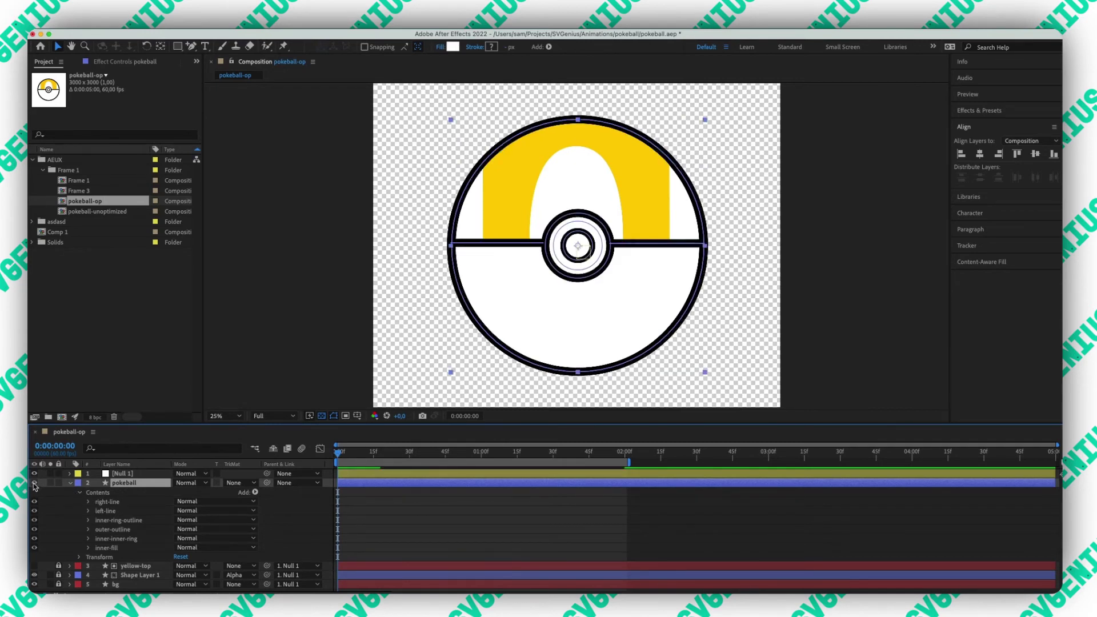
click(70, 483)
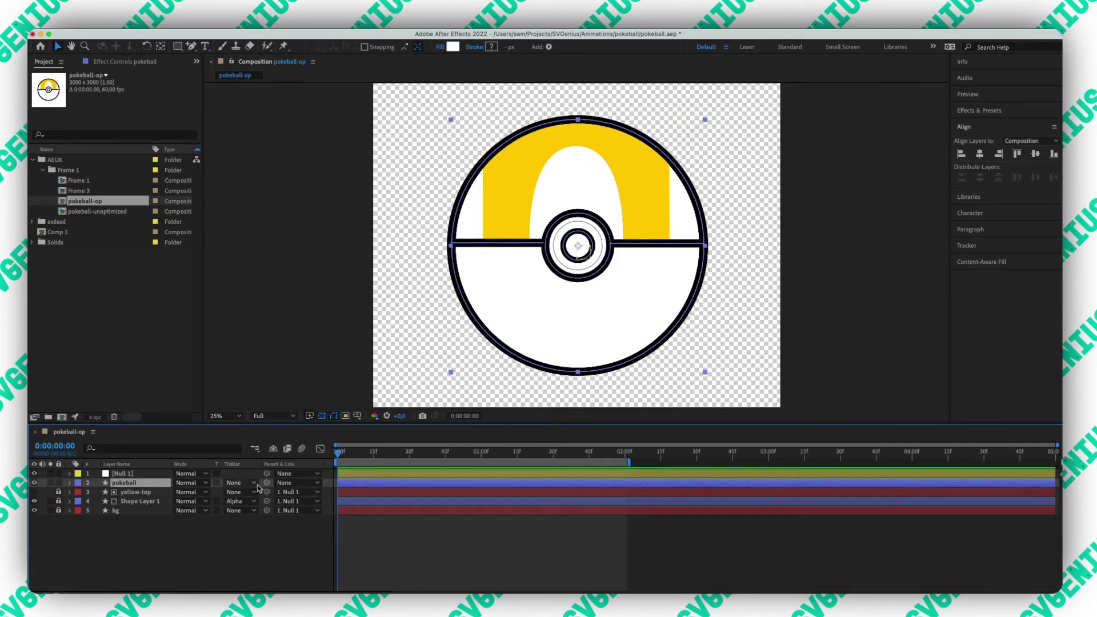
drag(266, 483, 123, 474)
click(398, 539)
- Preview Null 1's keyframed rotation, save the project, and zoom the viewer to 12.5%
key(u)
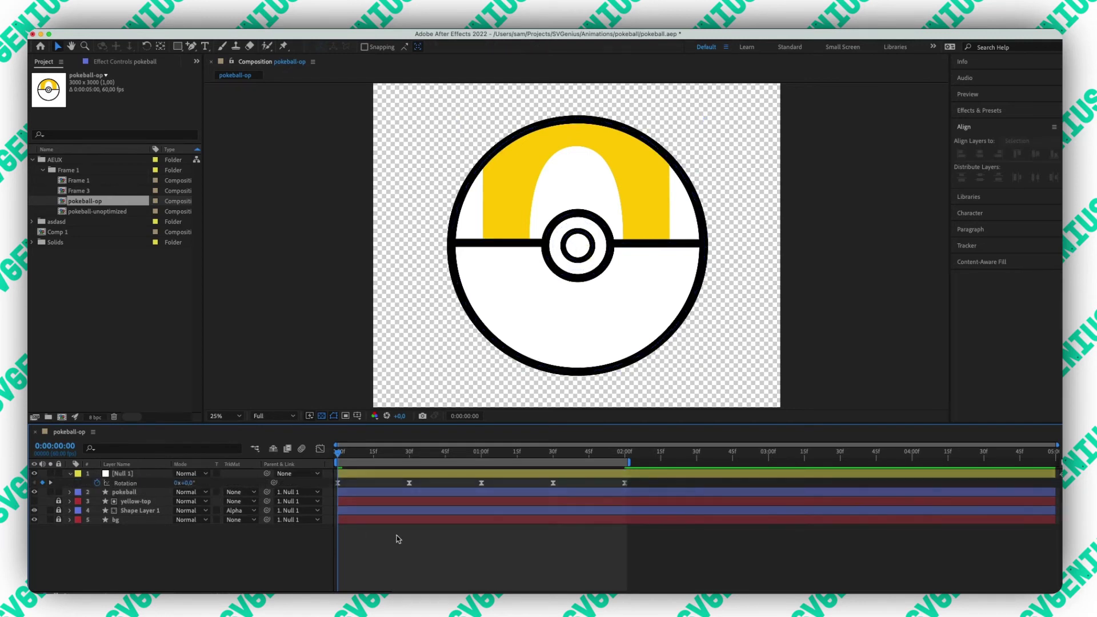
key(space)
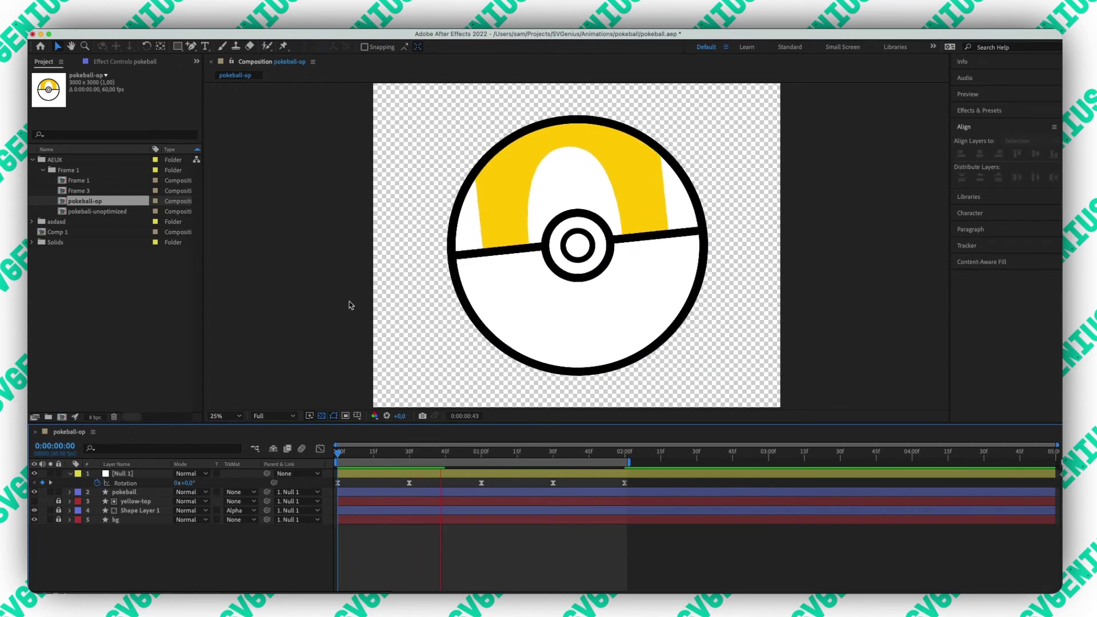
key(super+s)
key(comma)
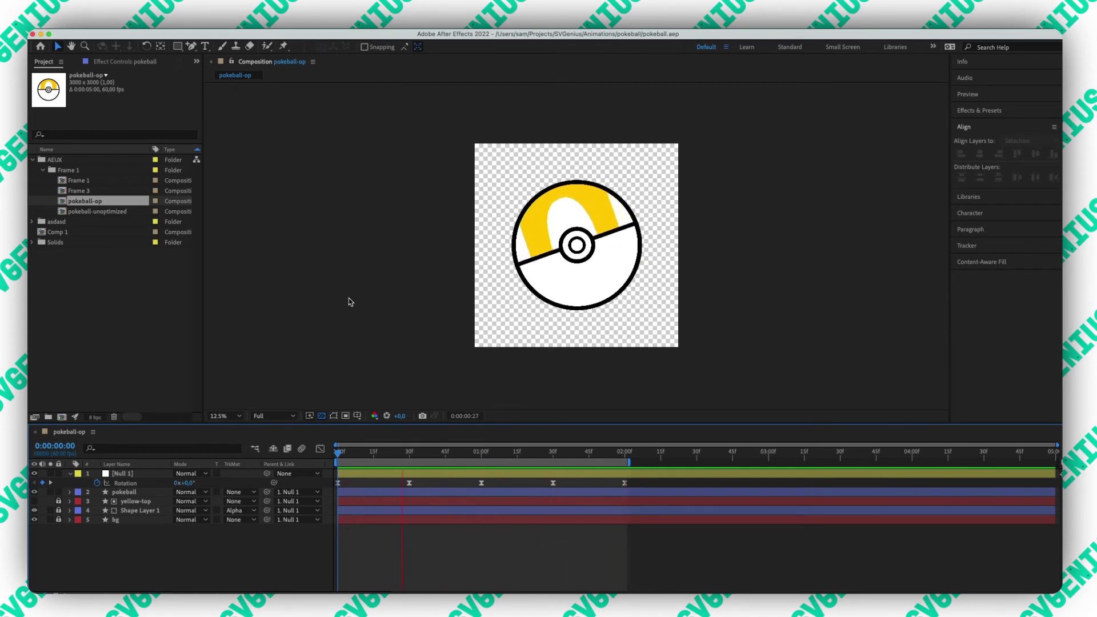
key(space)
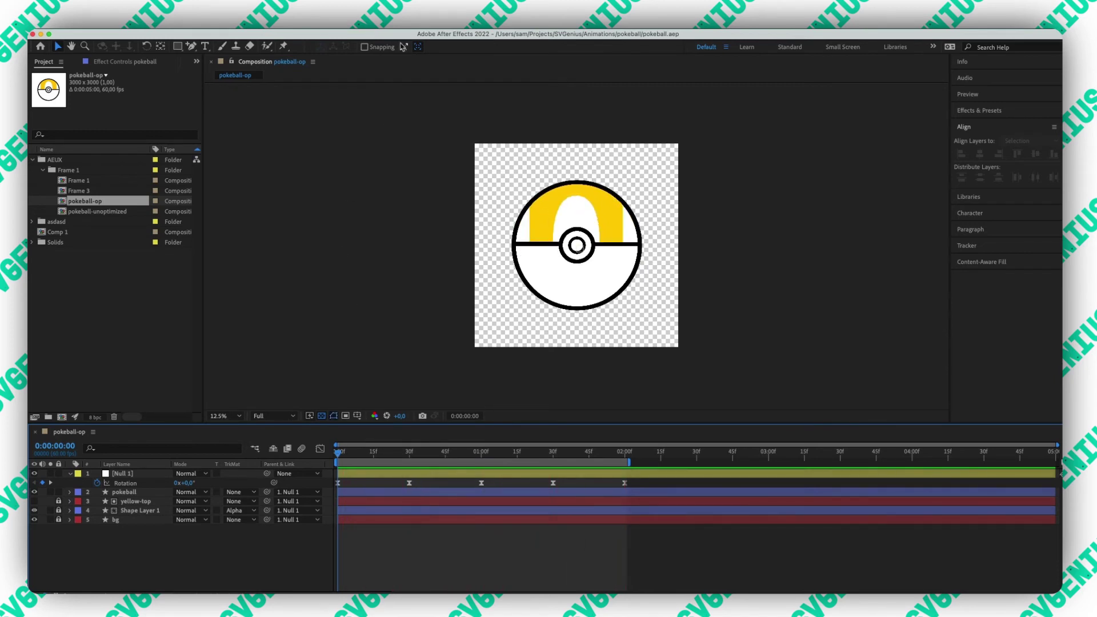
- Open the Bodymovin extension panel from the Window menu and widen it
click(361, 28)
mouse_move(503, 86)
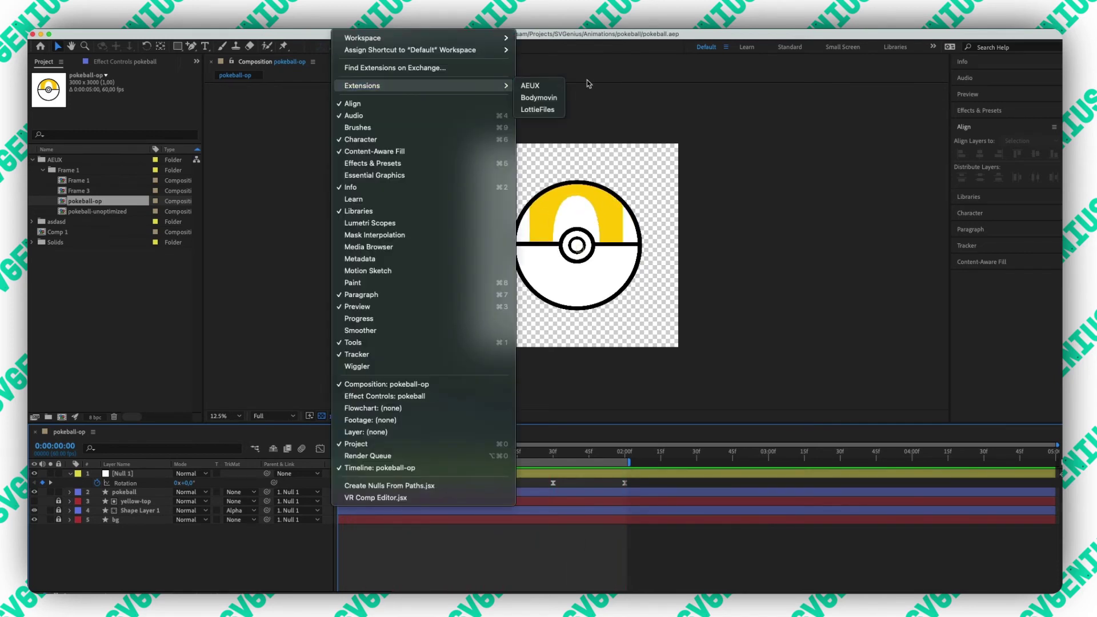
click(562, 102)
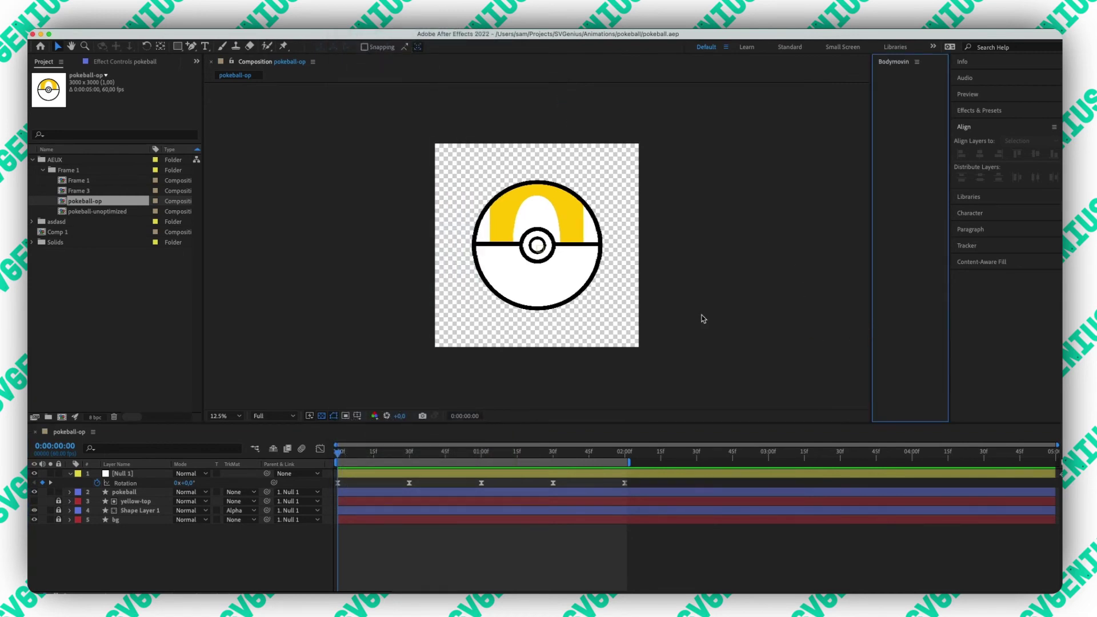
drag(872, 323, 580, 331)
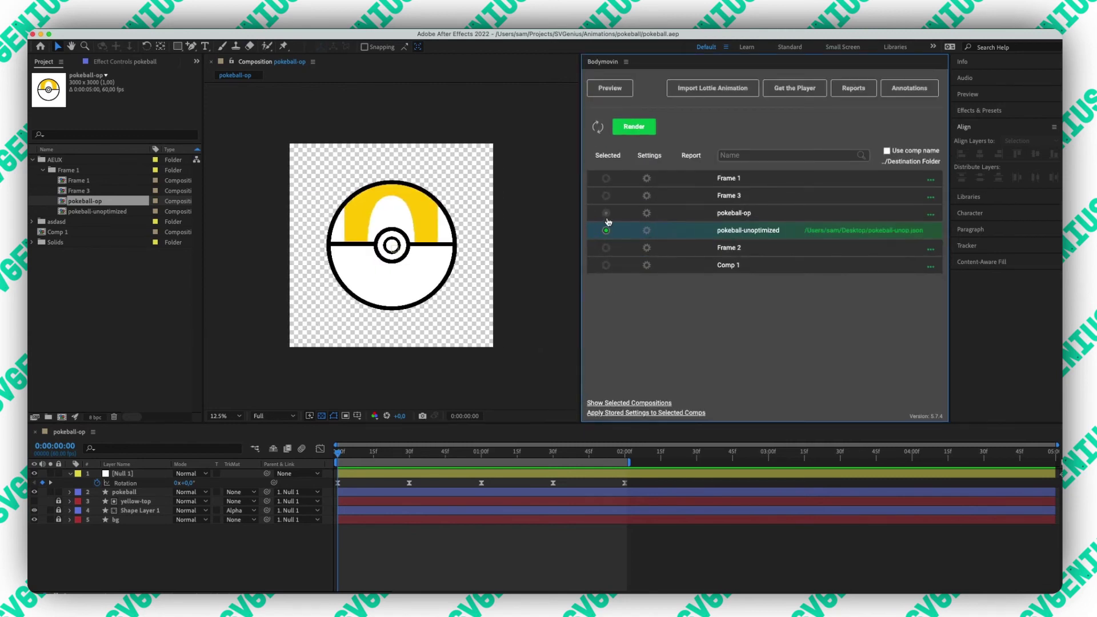
- Select only pokeball-op, set its destination to Desktop/pokeball-op.json, and render it
click(606, 213)
click(605, 231)
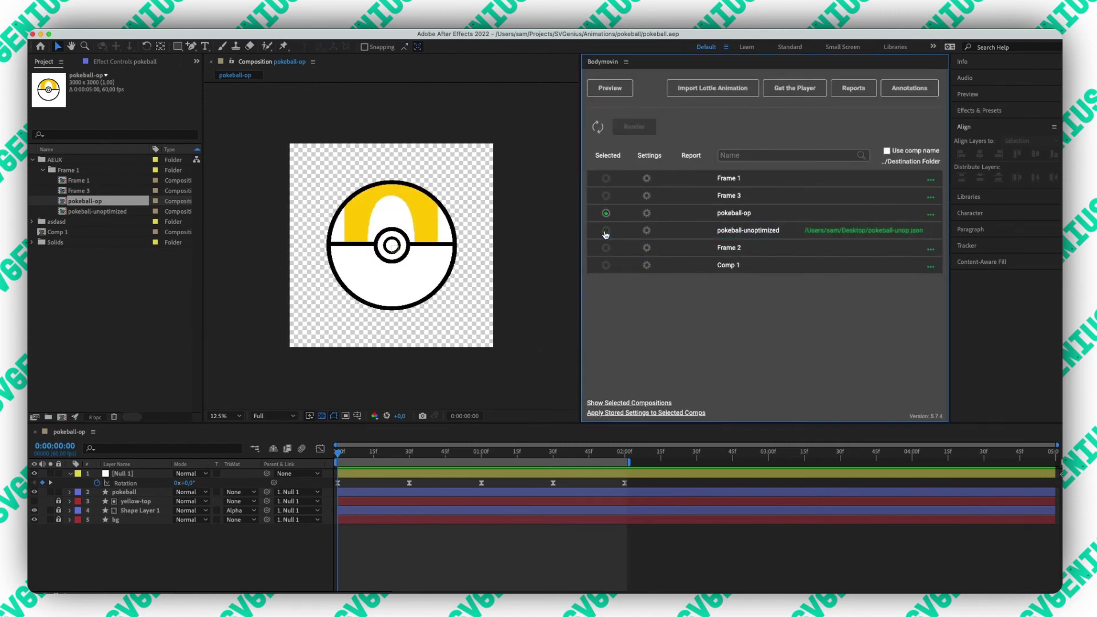
click(932, 214)
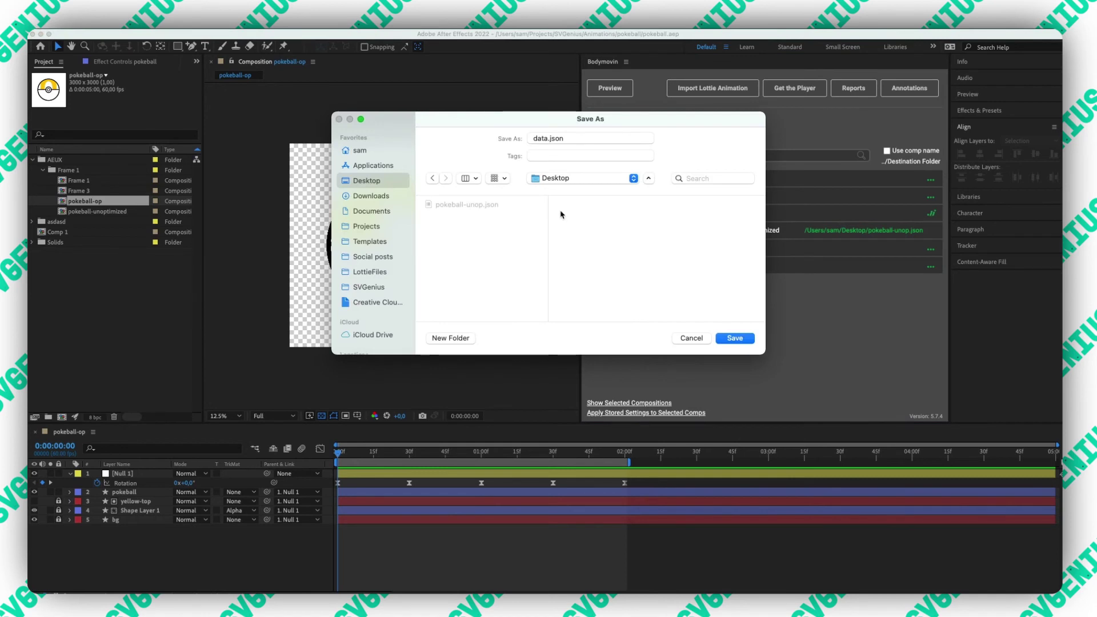
click(476, 204)
click(576, 138)
key(BackSpace)
key(BackSpace)
key(Return)
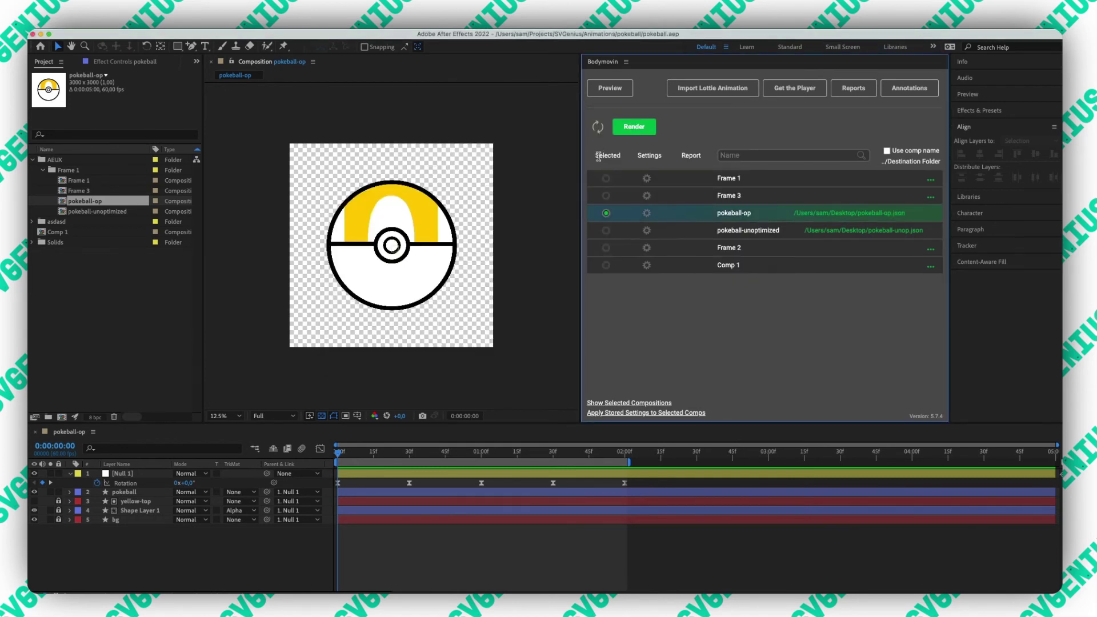
click(627, 136)
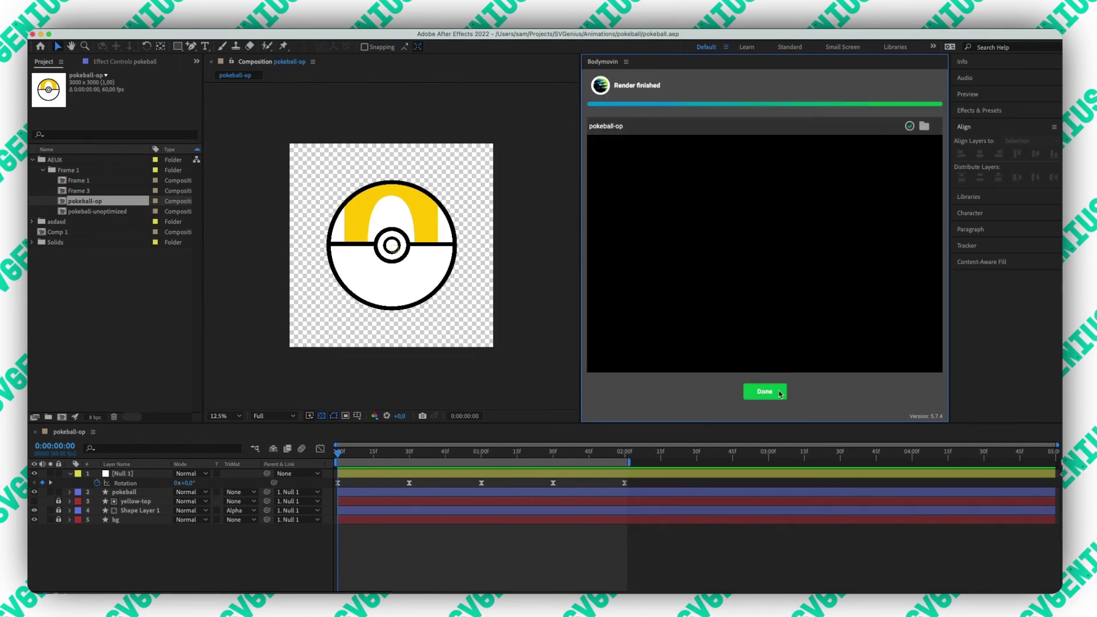
- Close the render view and preview pokeball-op.json and pokeball-unop.json in the Desktop folder
click(769, 396)
key(super+Tab)
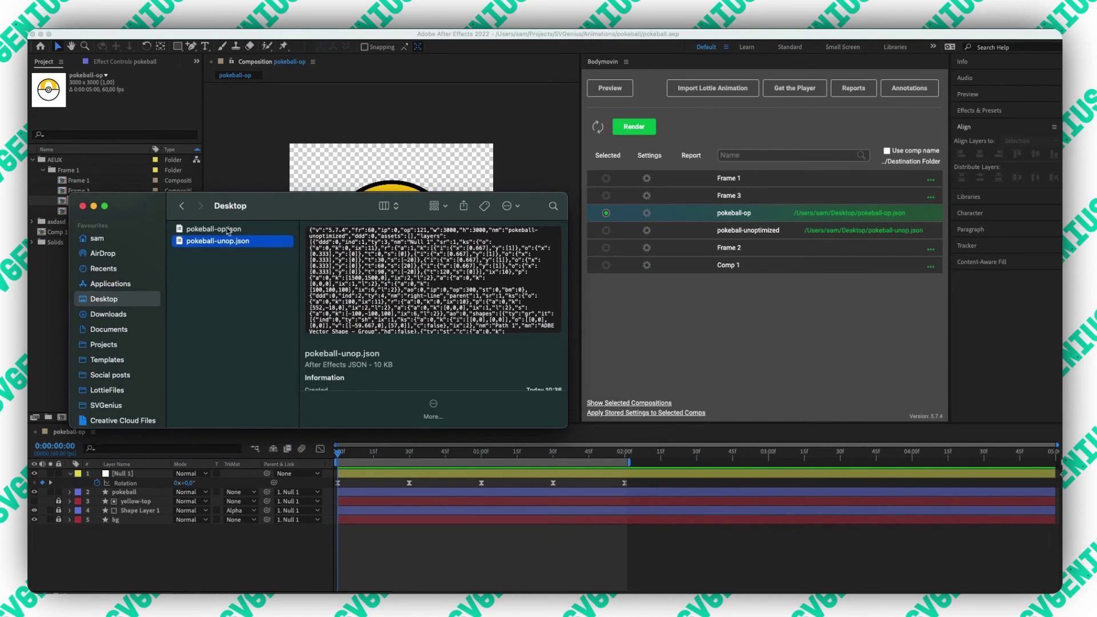
click(228, 229)
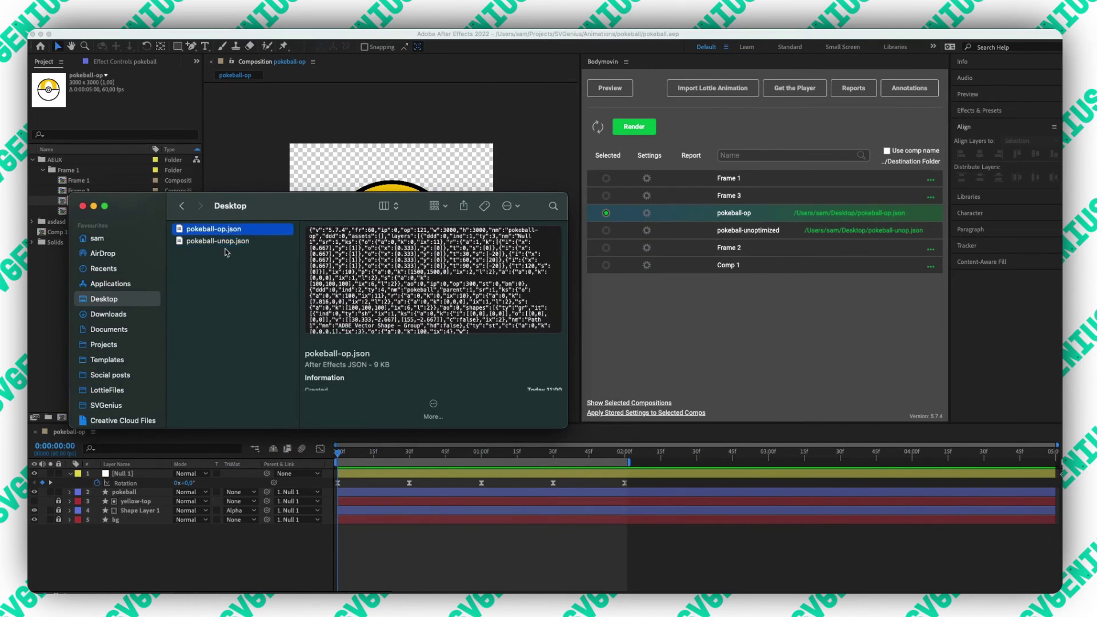
click(228, 242)
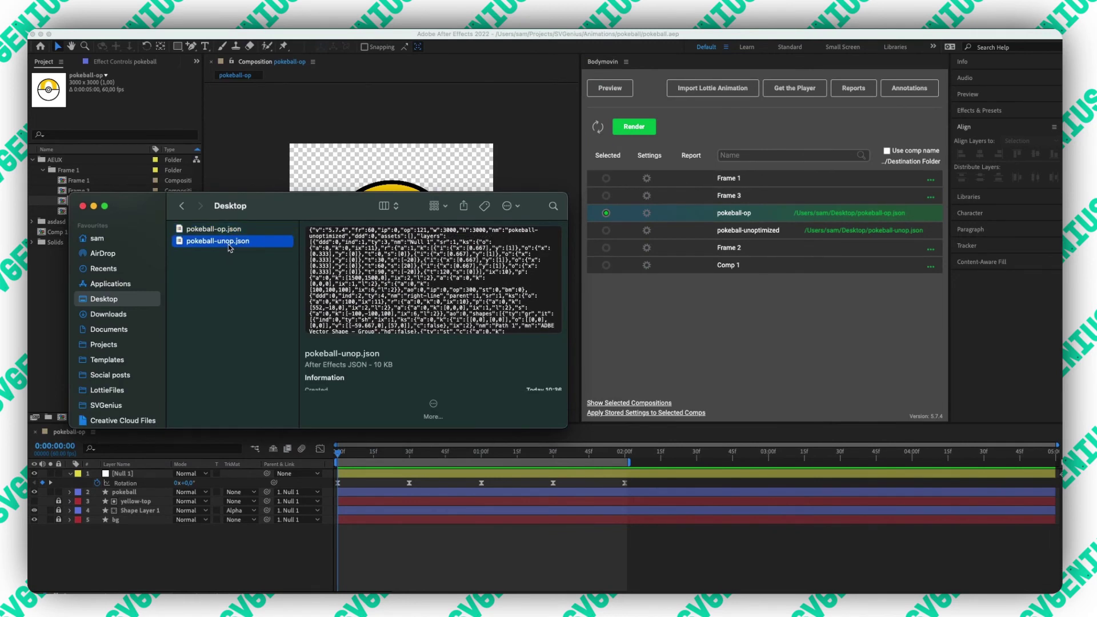
click(247, 232)
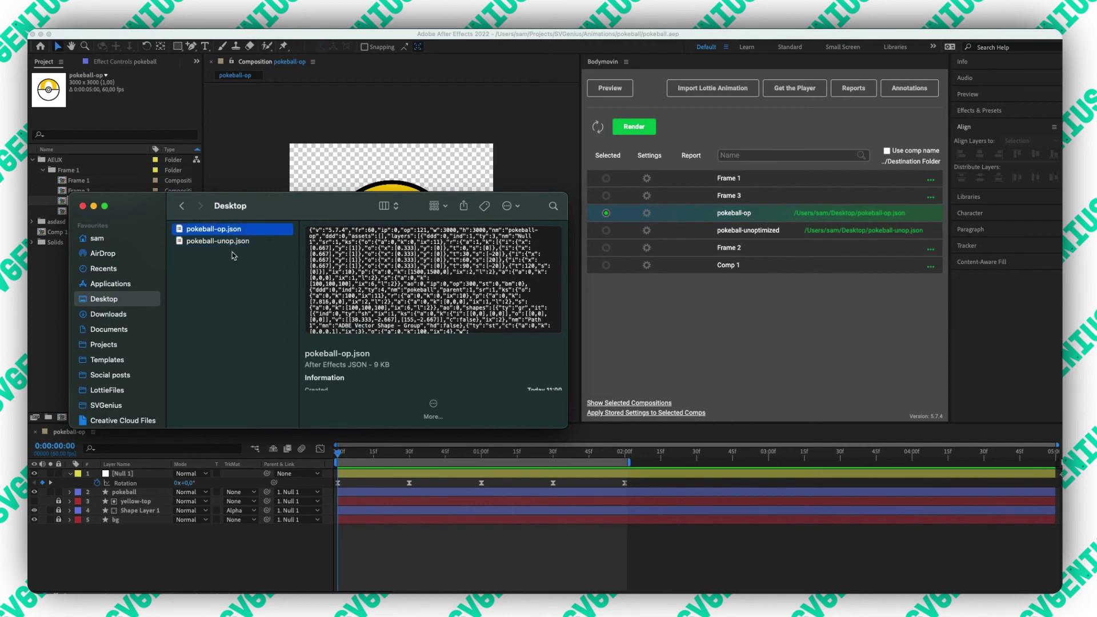
click(225, 238)
click(226, 230)
- Enlarge the Finder window and compare sizes: pokeball-unop.json 10 KB, pokeball-op.json 9 KB
drag(566, 194, 905, 118)
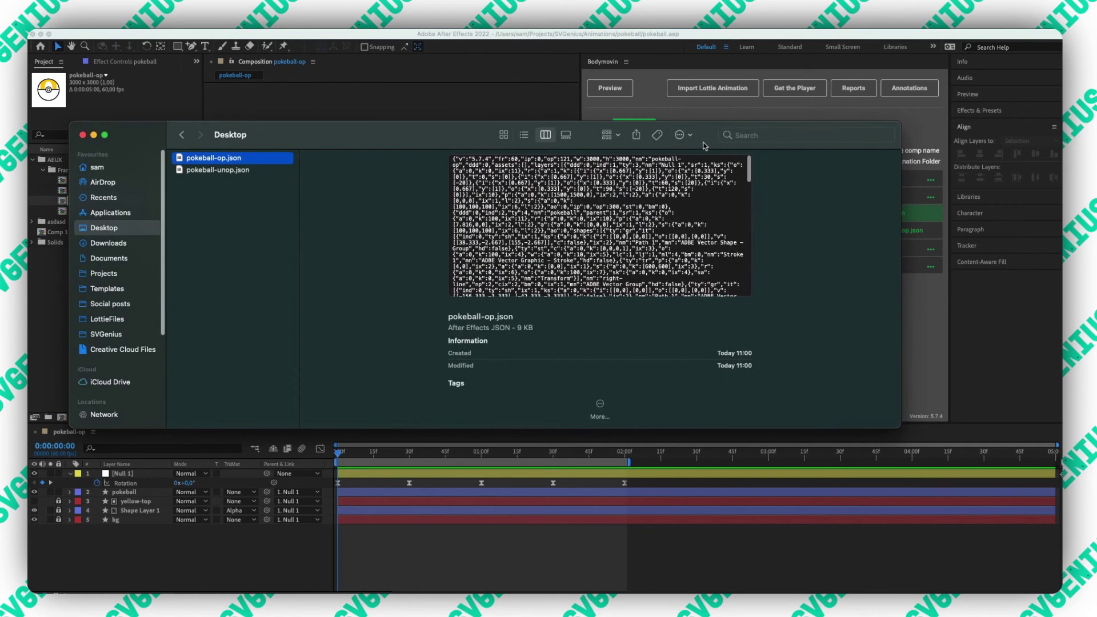
drag(709, 145, 762, 177)
click(299, 209)
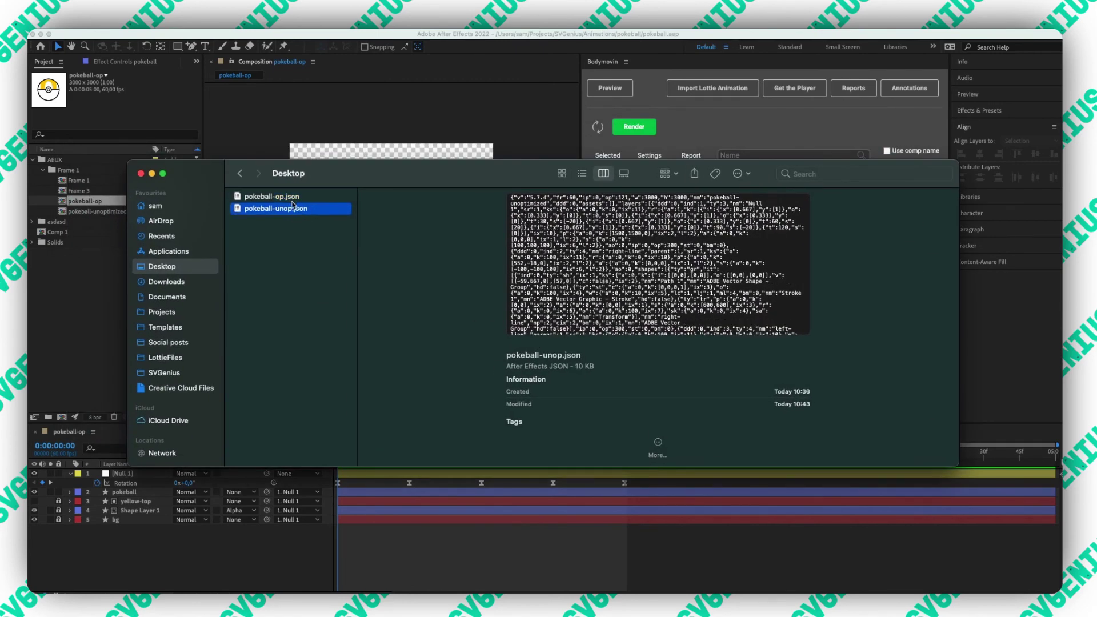
click(294, 198)
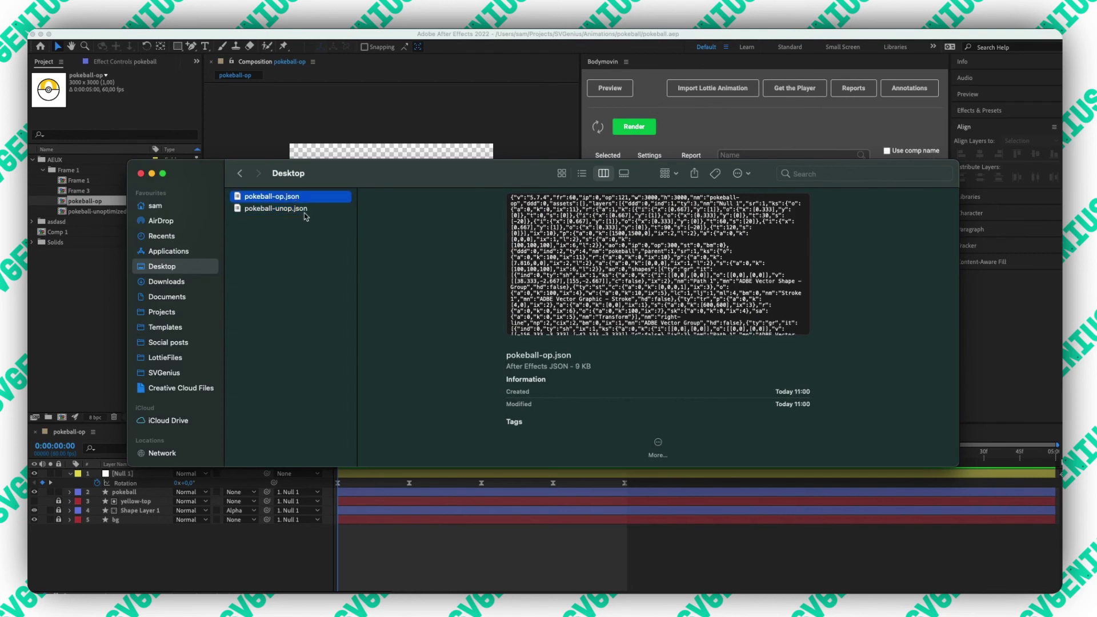
click(280, 285)
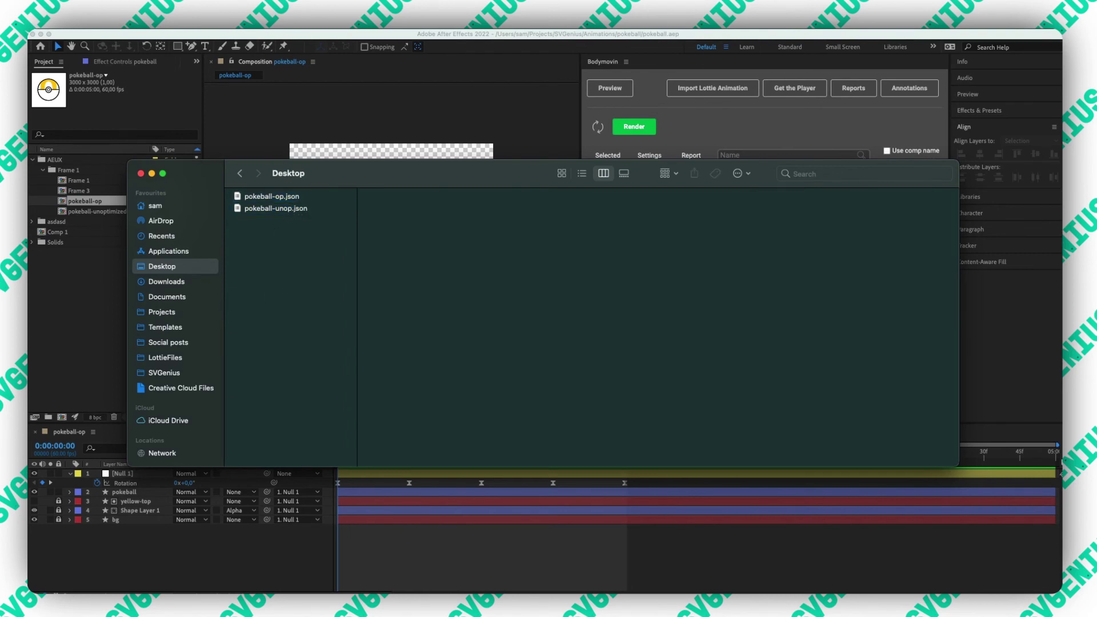
- Upload pokeball-op.json to lottiefiles.com and view it in My Private Animations
key(super+Tab)
key(super+Tab)
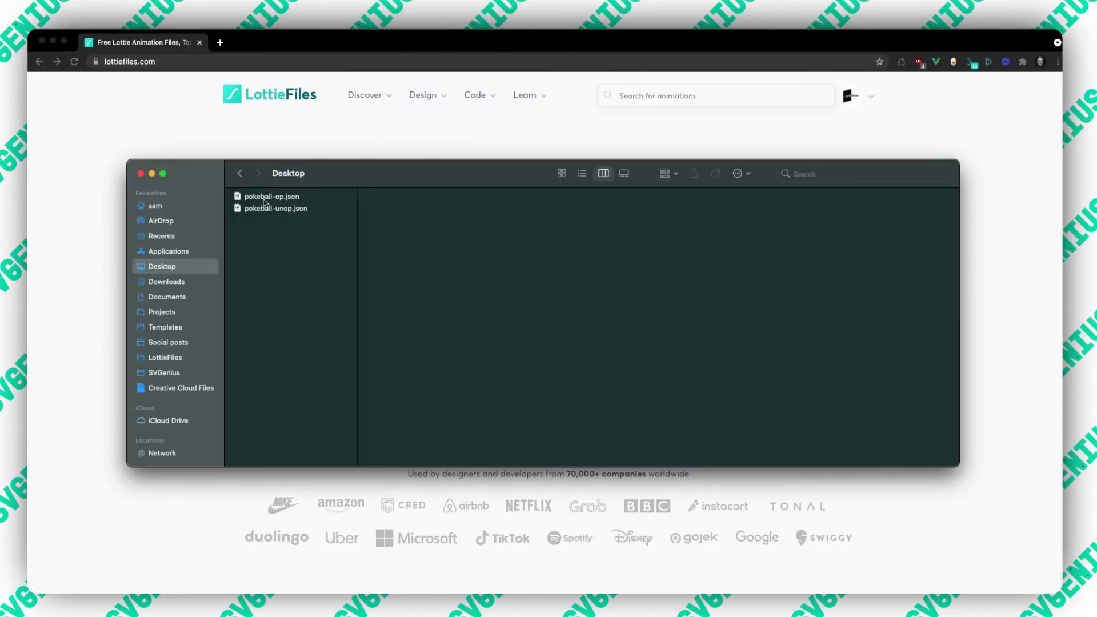
drag(266, 201, 152, 128)
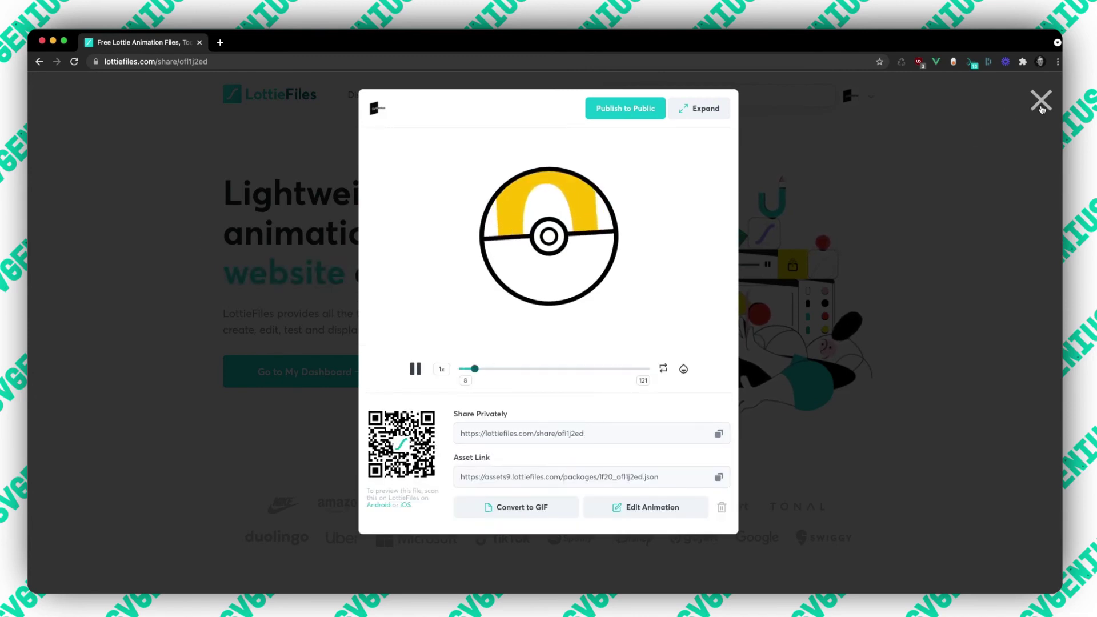
click(1041, 103)
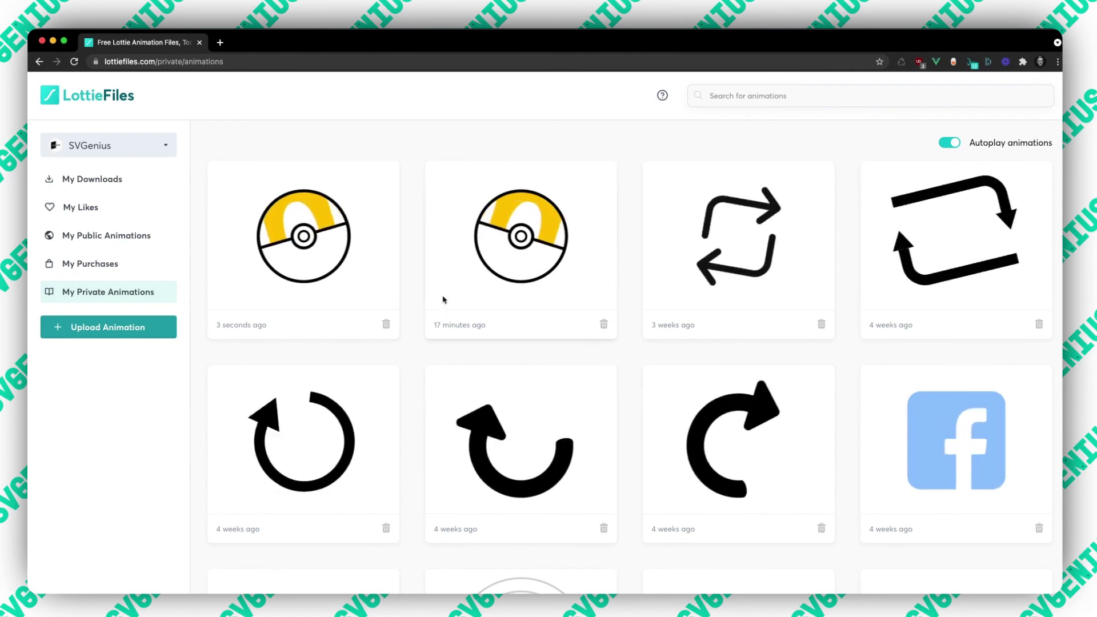
key(super+Tab)
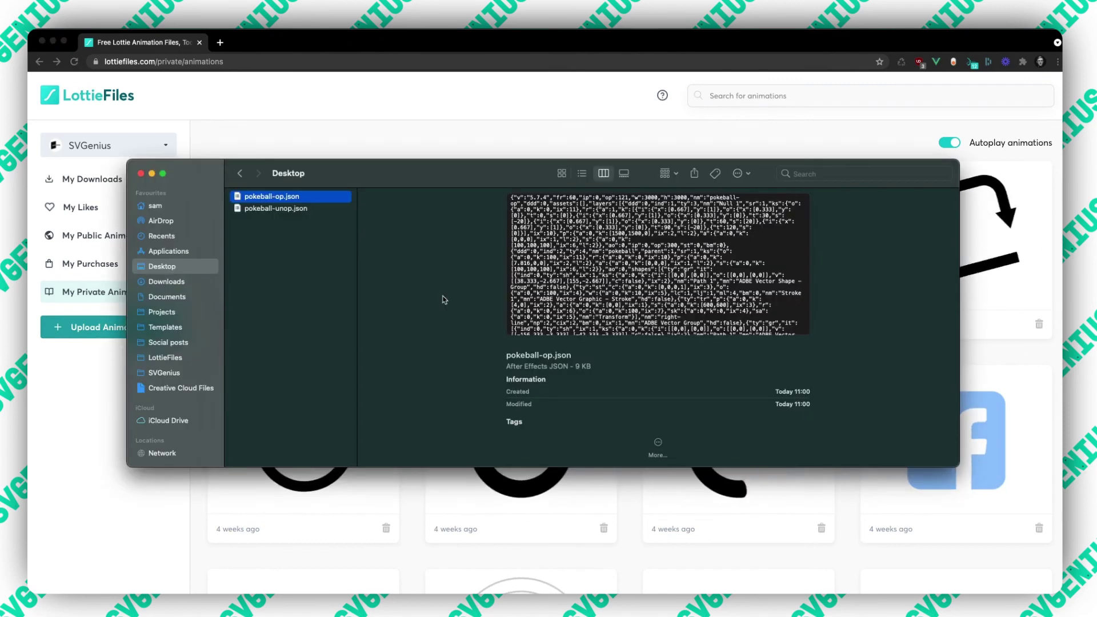
key(super+Tab)
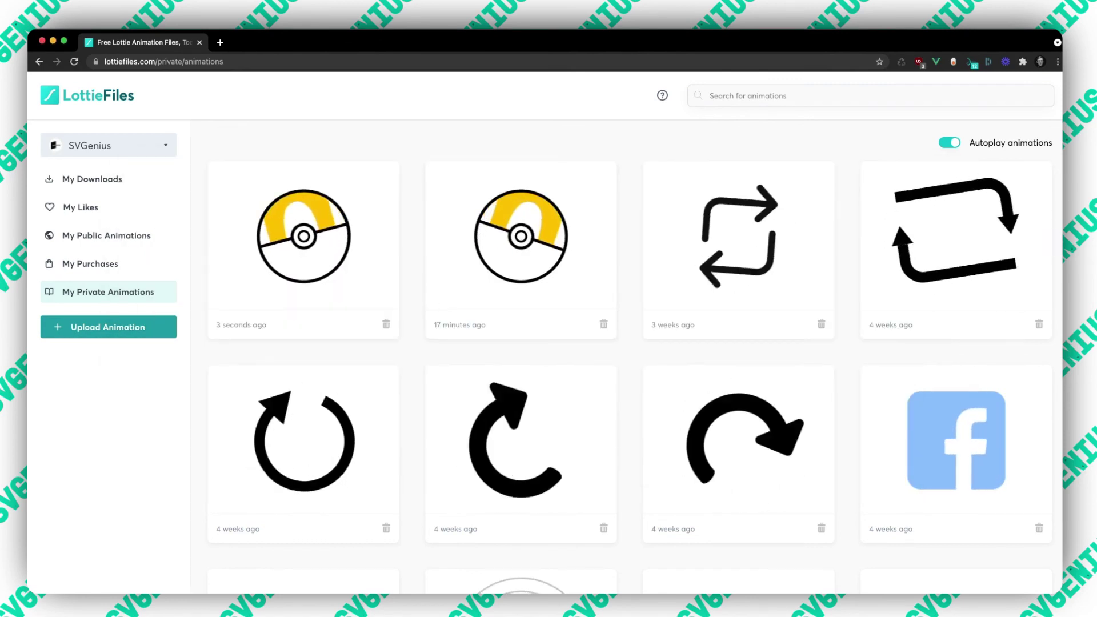